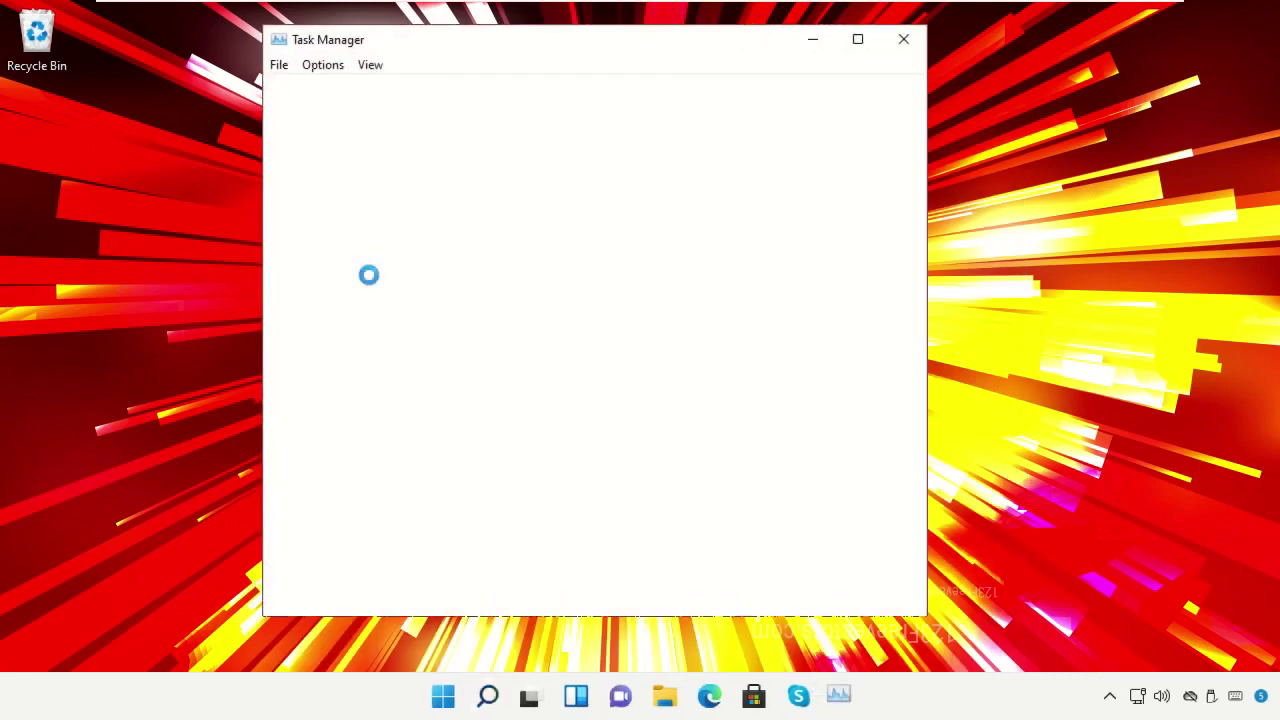
# - Start creating a new task in Task Manager and browse to Local Disk (C:) for its program
pyautogui.click(280, 67)
pyautogui.click(310, 89)
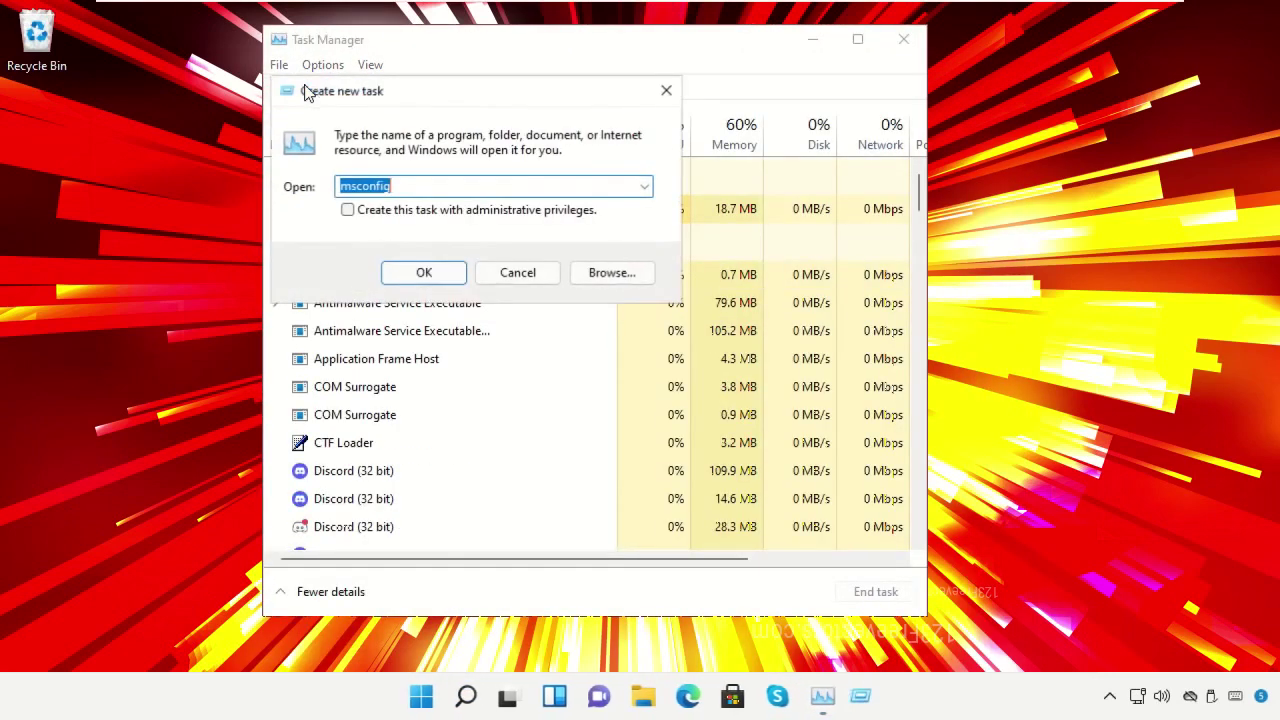
pyautogui.click(616, 281)
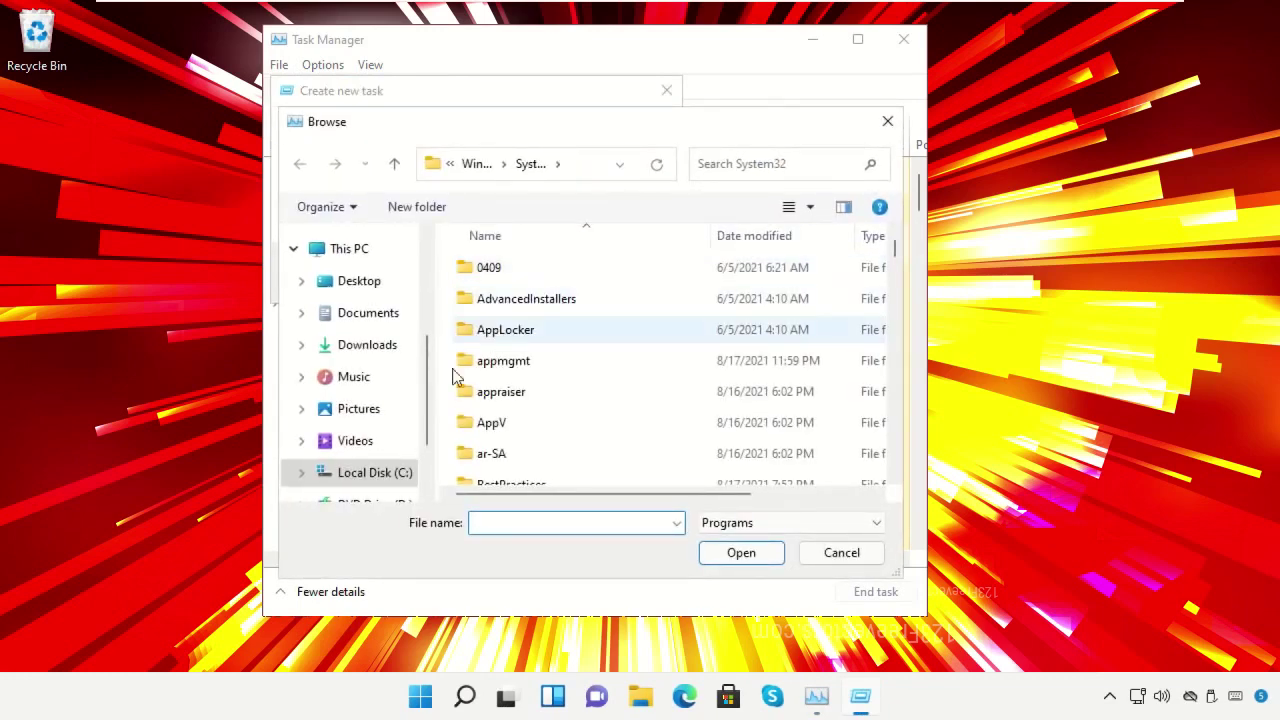
pyautogui.click(378, 477)
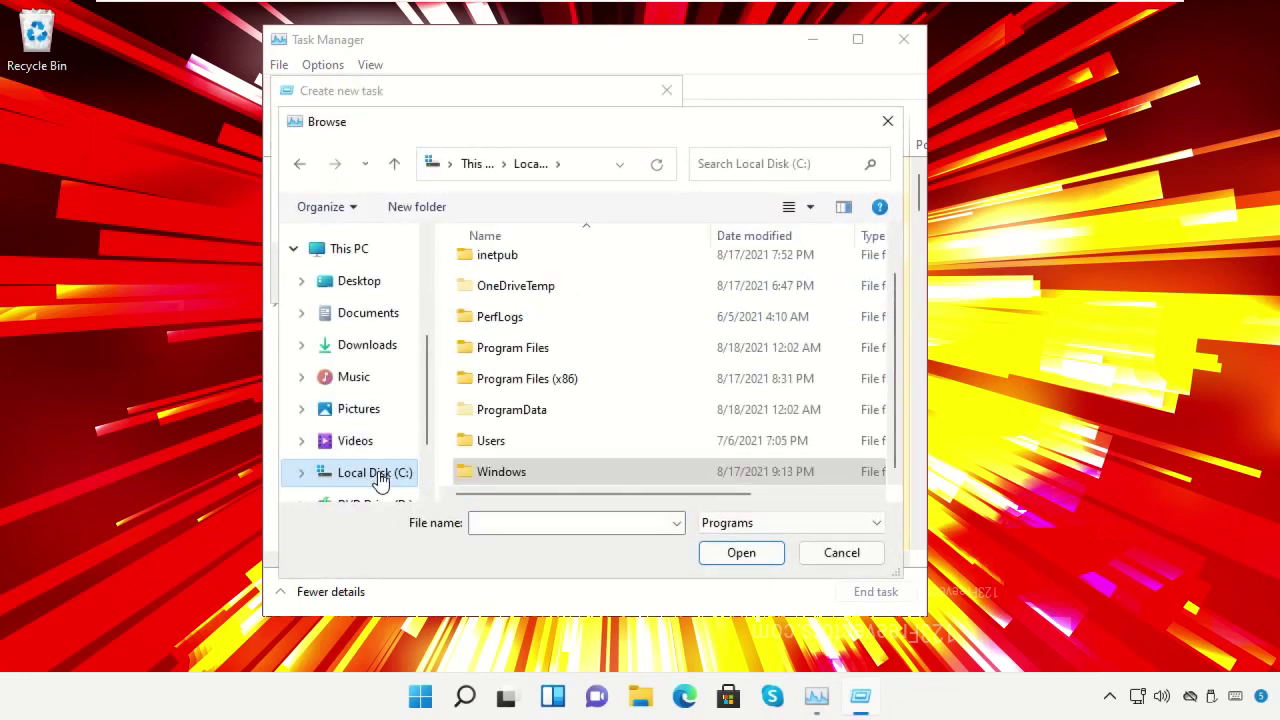
pyautogui.click(358, 251)
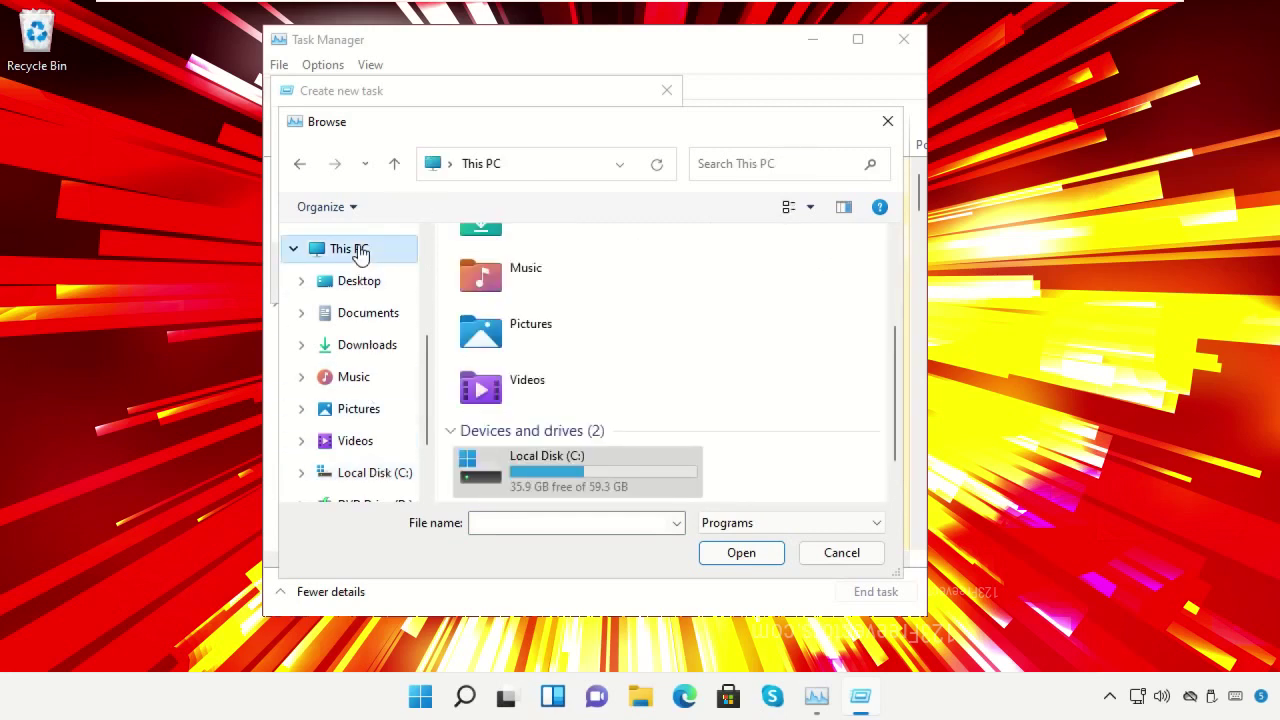
pyautogui.doubleClick(541, 462)
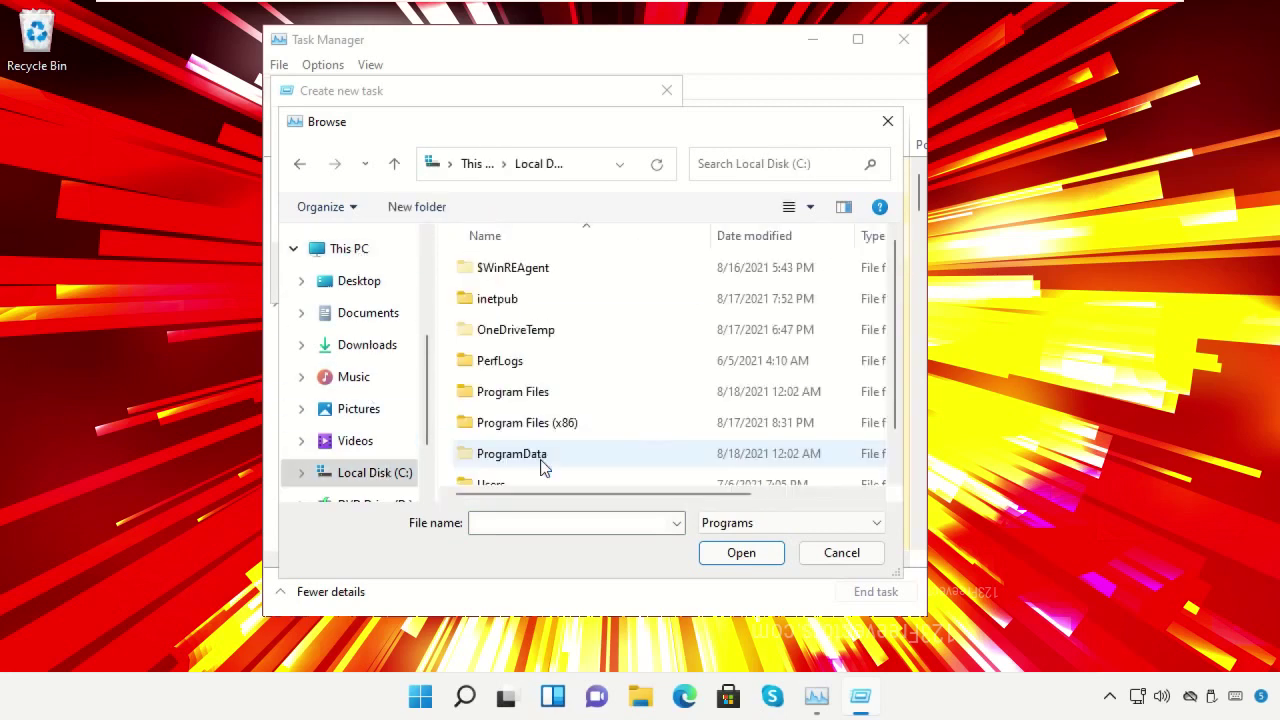
# - Open the System32 folder inside the Windows folder to find the task's program
pyautogui.scroll(-1, 548, 427)
pyautogui.click(530, 472)
pyautogui.doubleClick(530, 472)
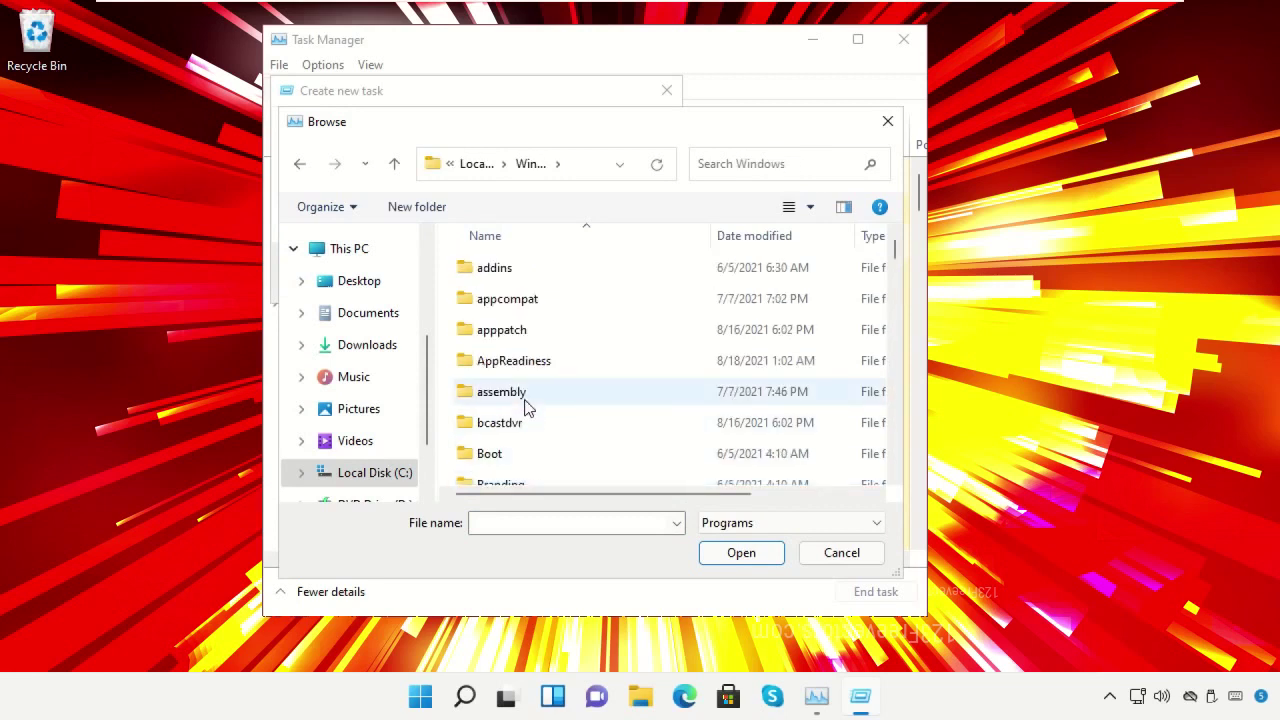
pyautogui.scroll(-3, 524, 407)
pyautogui.scroll(-10, 527, 407)
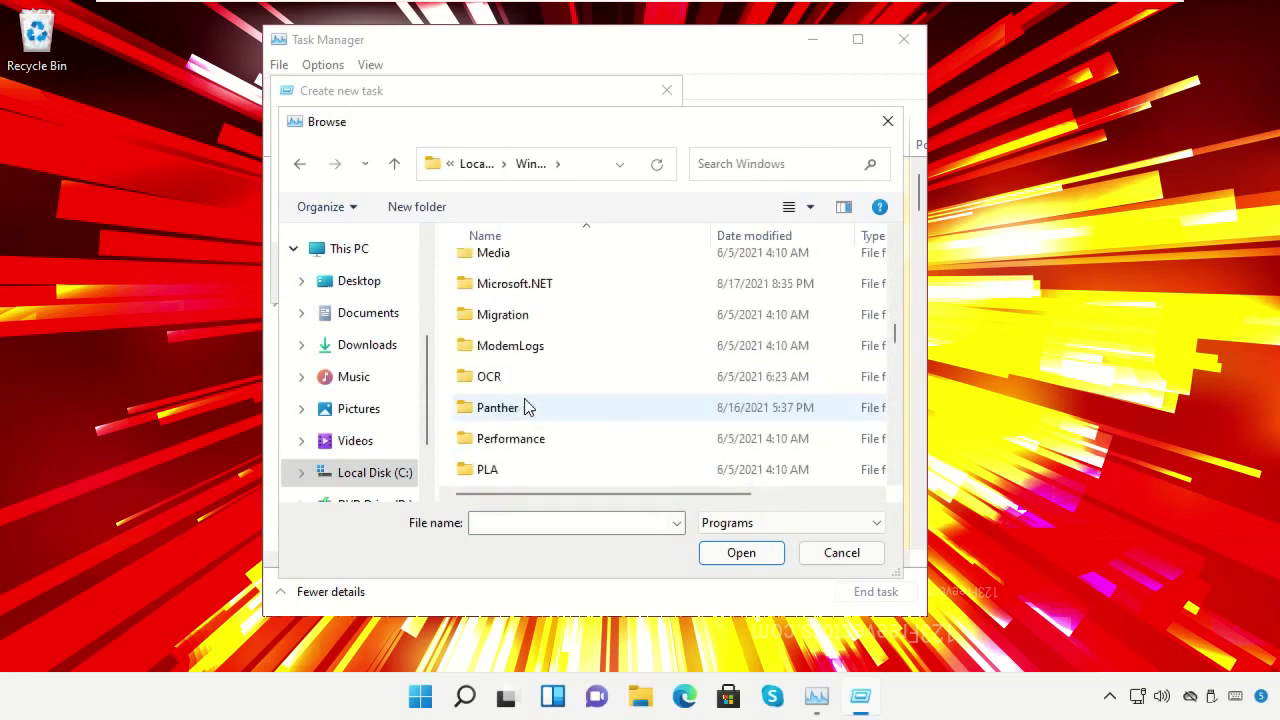
pyautogui.scroll(-7, 527, 407)
pyautogui.click(537, 384)
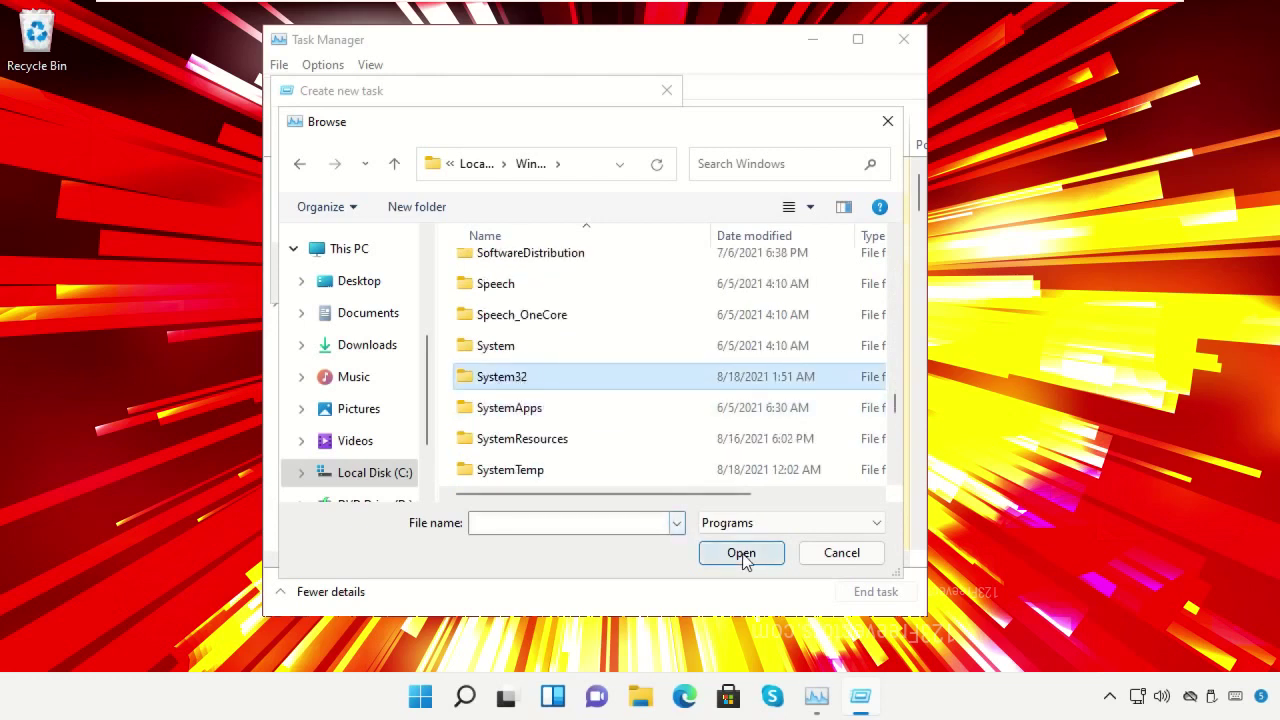
pyautogui.click(743, 554)
# - Choose cmd from the System32 folder as the program for the new task
pyautogui.click(543, 420)
pyautogui.press('c')
pyautogui.press('s')
pyautogui.press('c')
pyautogui.press('h')
pyautogui.scroll(-6, 543, 418)
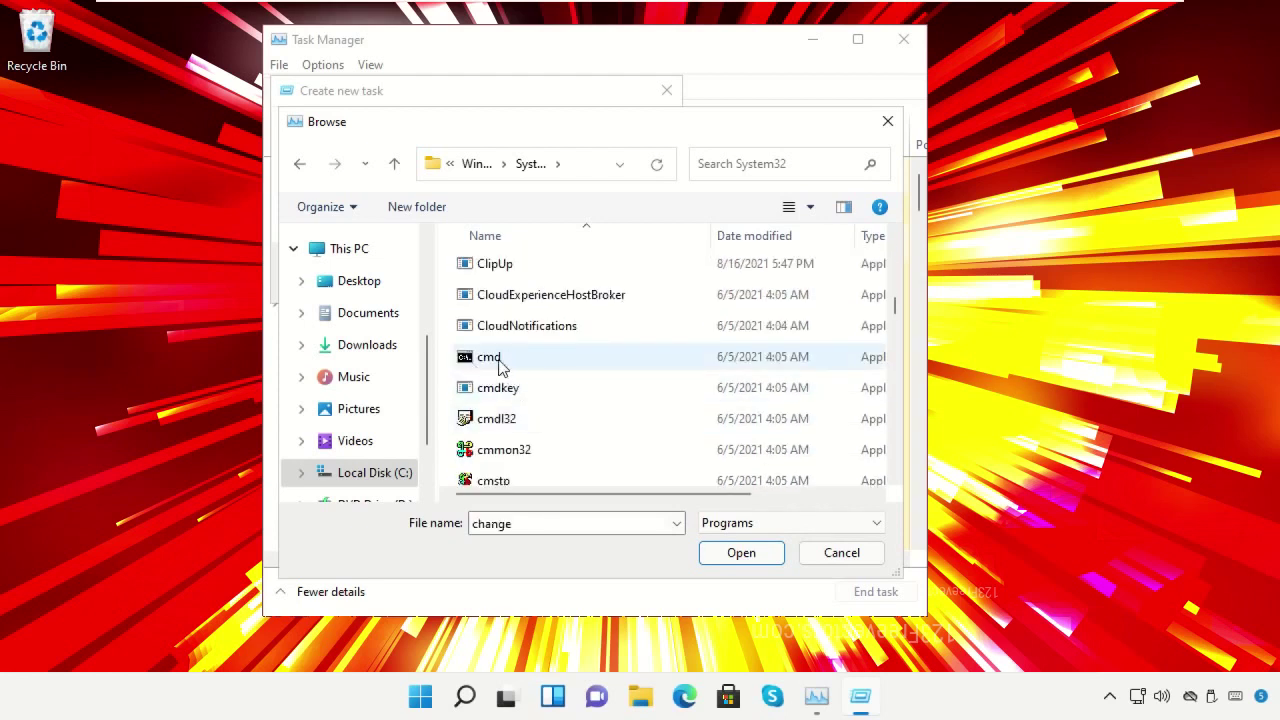
pyautogui.click(497, 359)
pyautogui.click(739, 552)
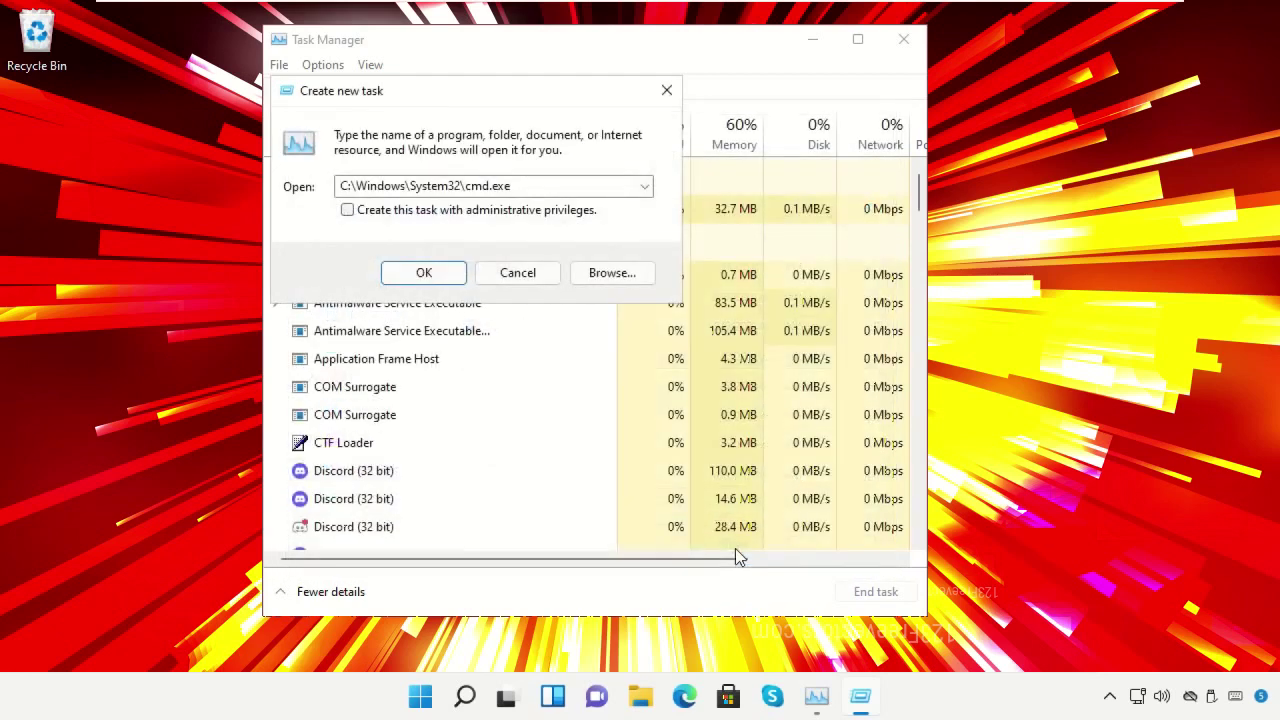
# - Run the cmd.exe task with administrative privileges and close Task Manager
pyautogui.click(348, 212)
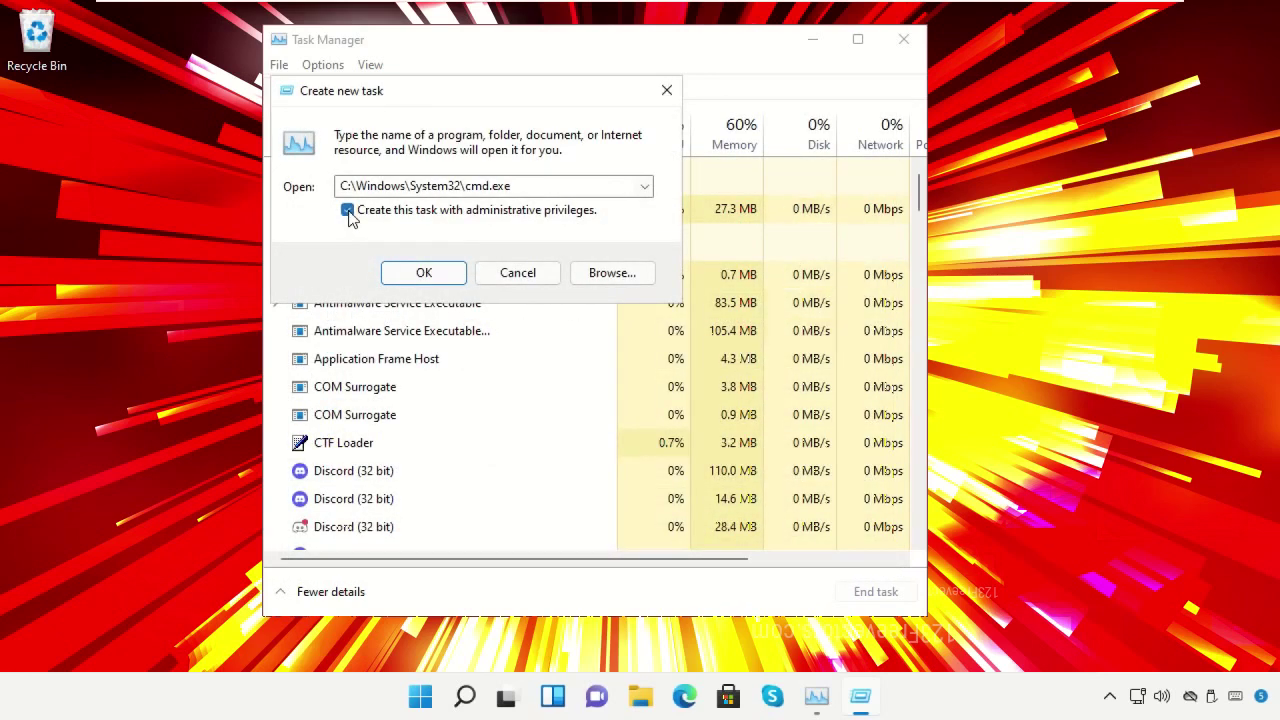
pyautogui.click(423, 274)
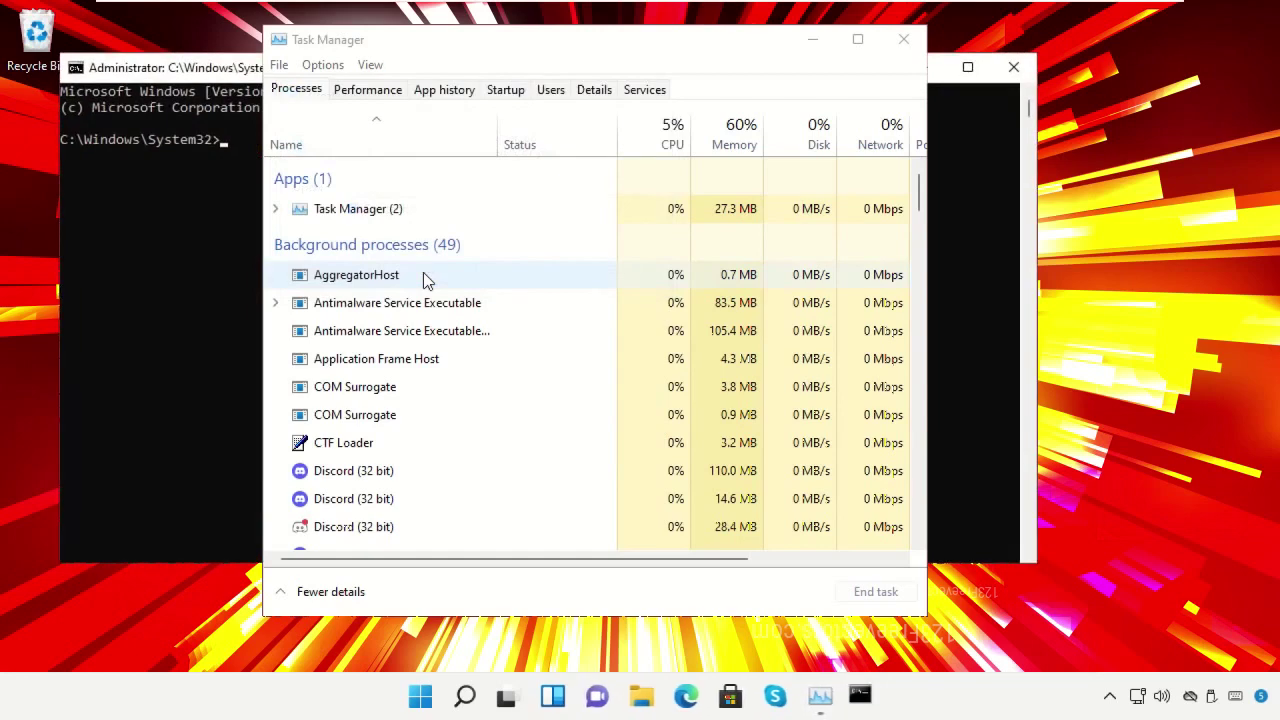
pyautogui.click(904, 40)
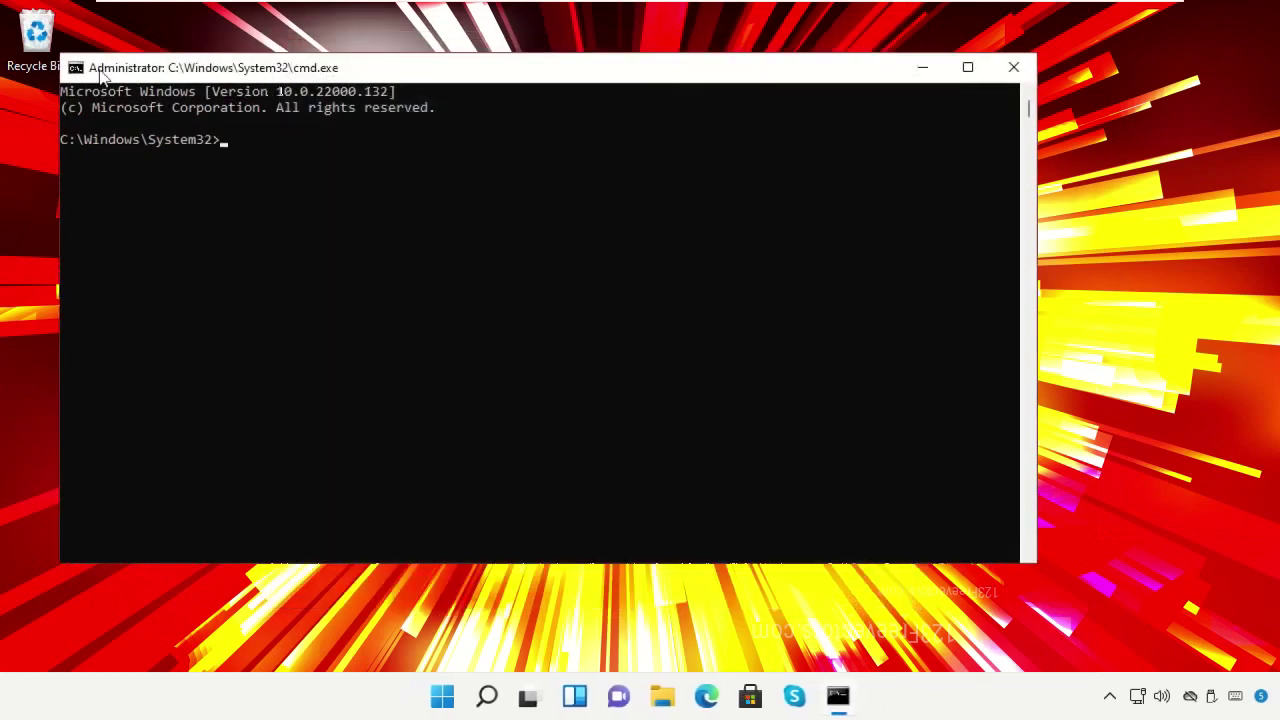
# - Make the command prompt window smaller, run gpupdate in it, and exit the prompt
pyautogui.moveTo(58, 52); pyautogui.dragTo(302, 136)
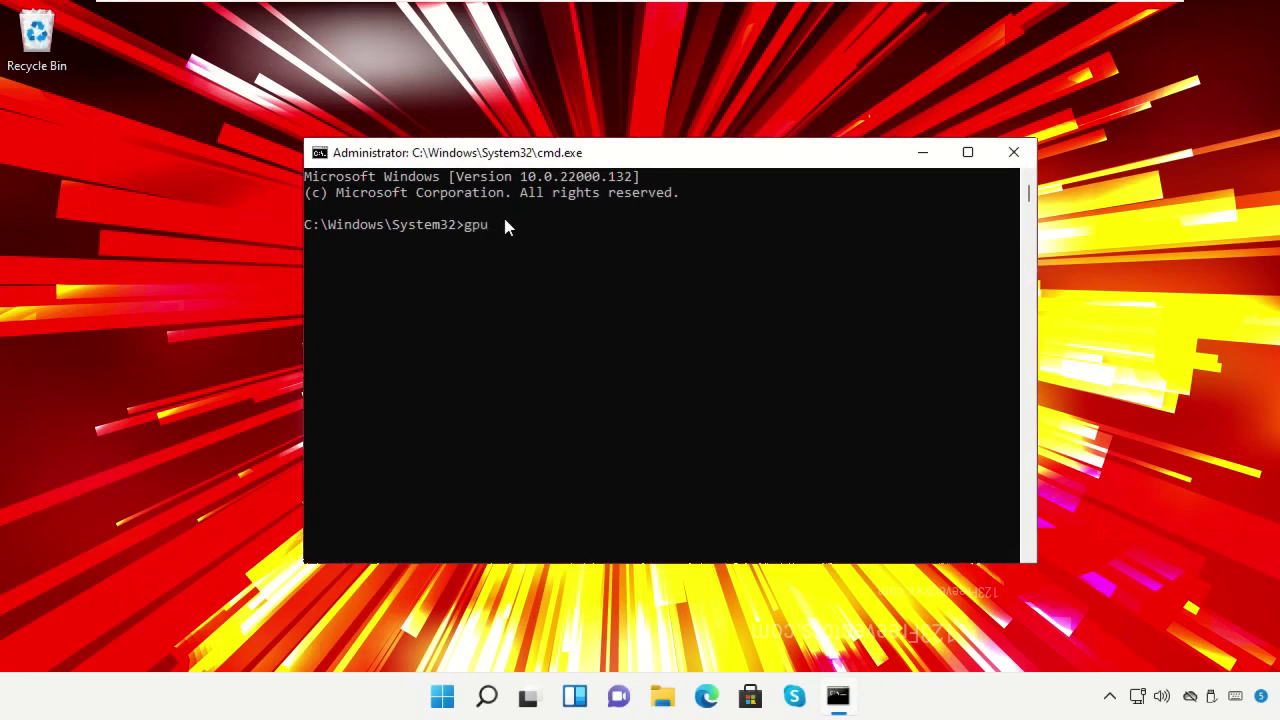
pyautogui.write('pdate')
pyautogui.press('Return')
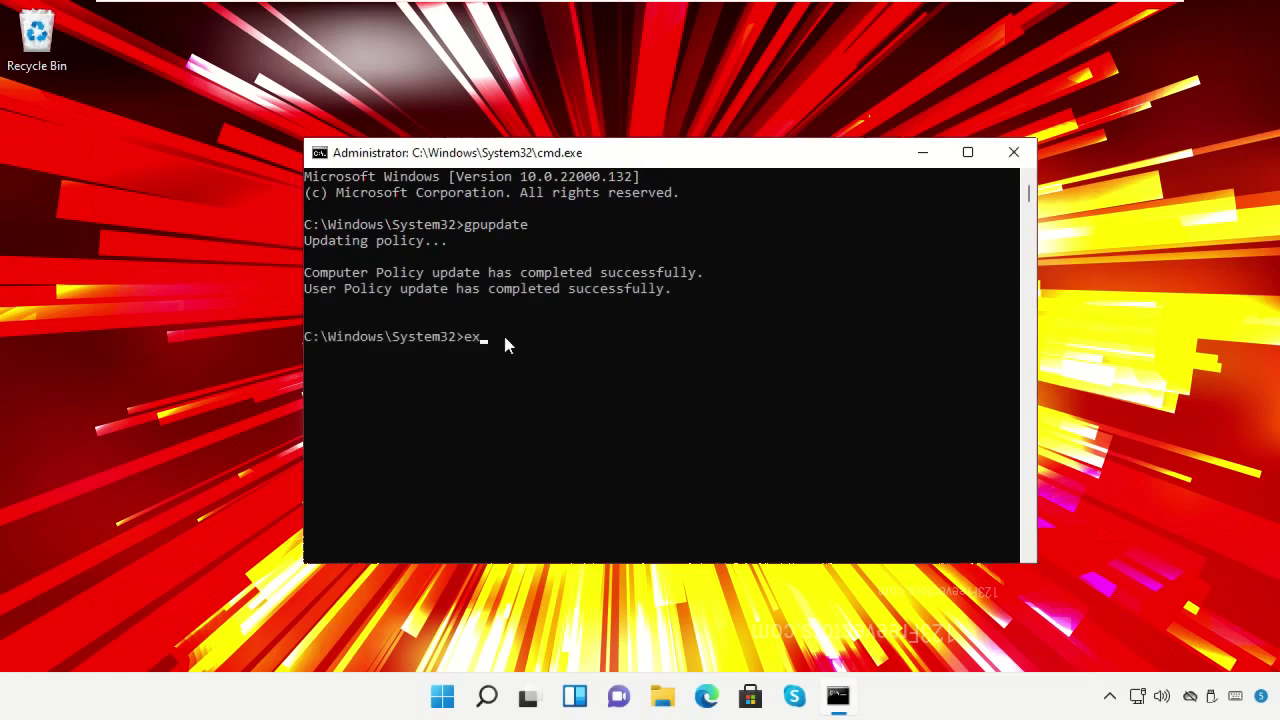
pyautogui.press('Return')
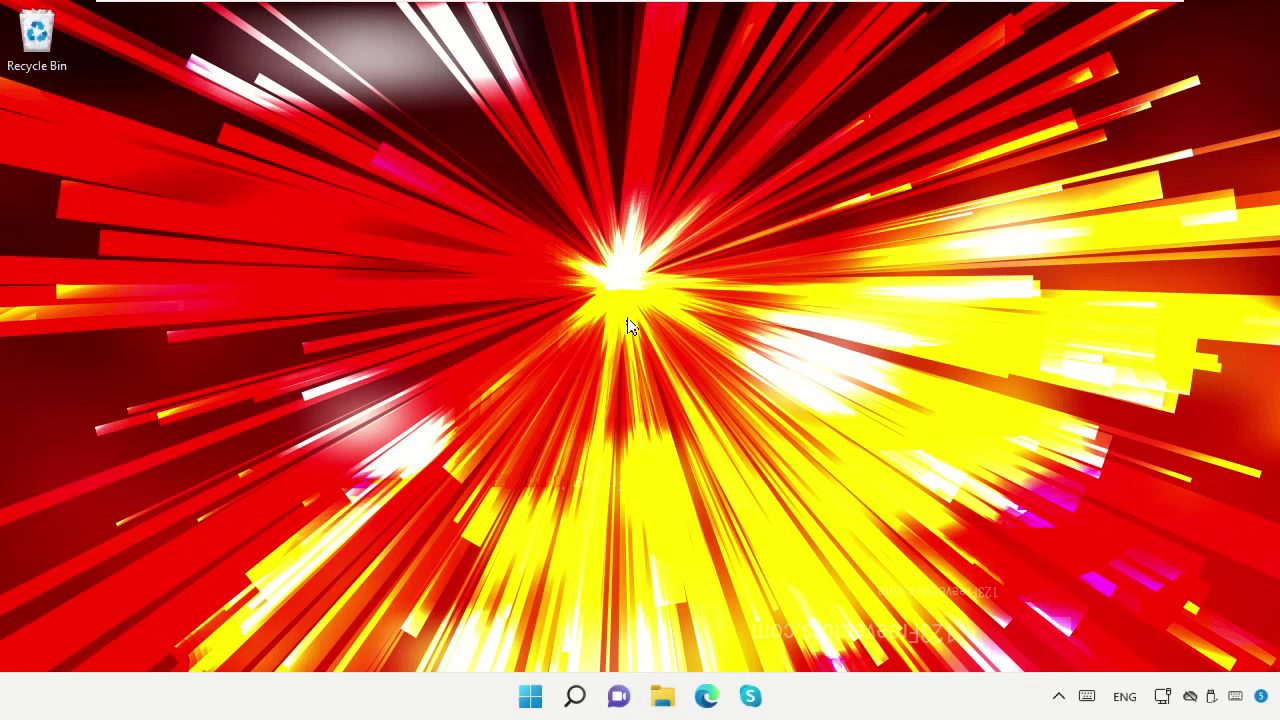
# - Search Windows for "Task manager" and open the Task Manager app
pyautogui.click(577, 698)
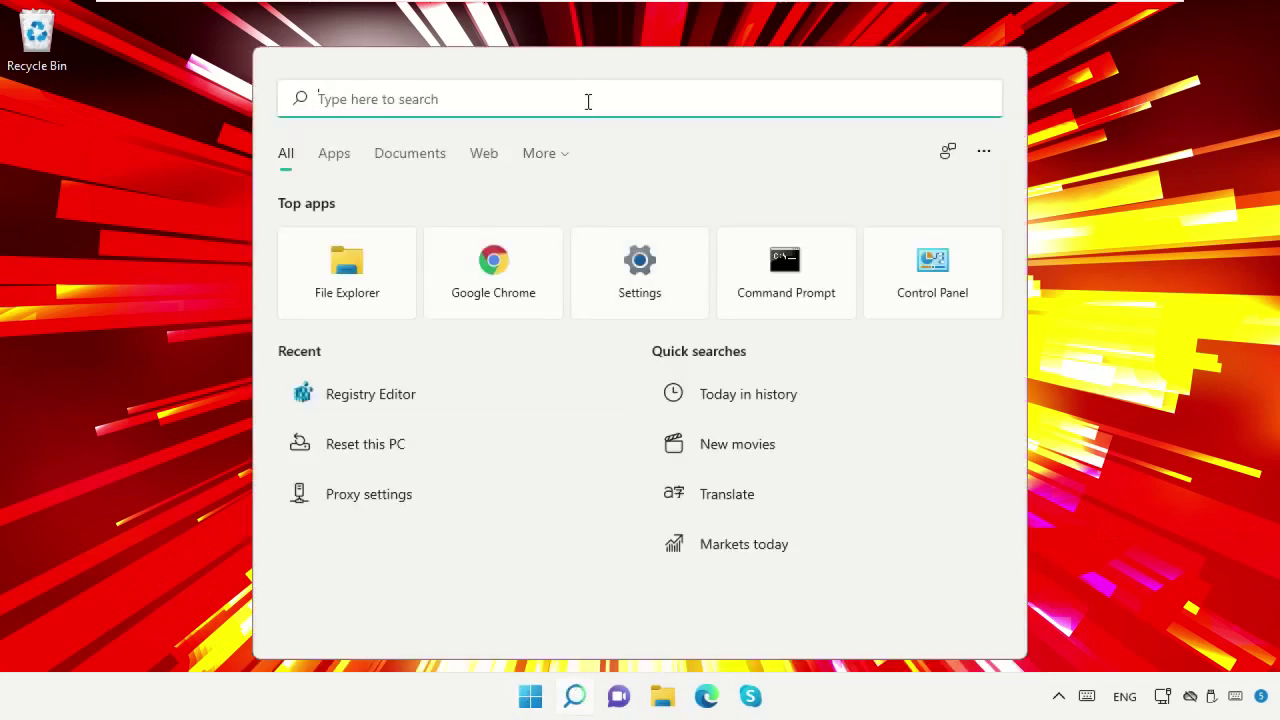
pyautogui.write('Task manager')
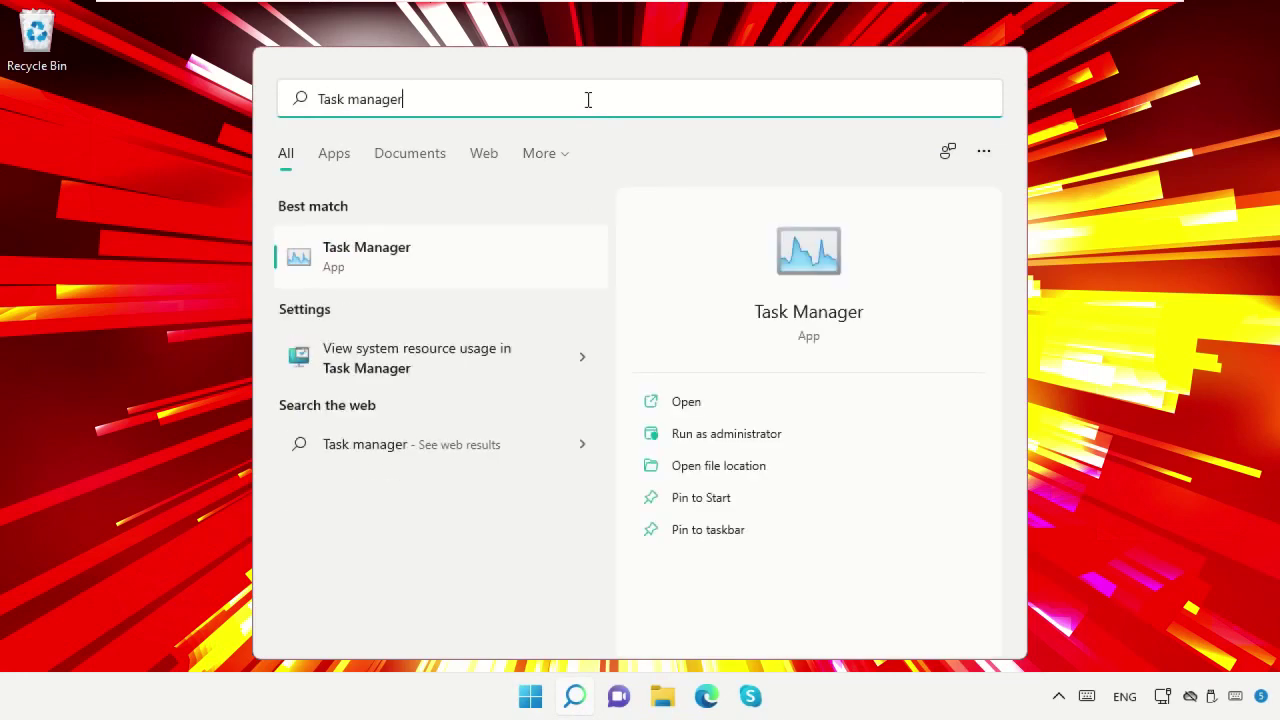
pyautogui.click(467, 254)
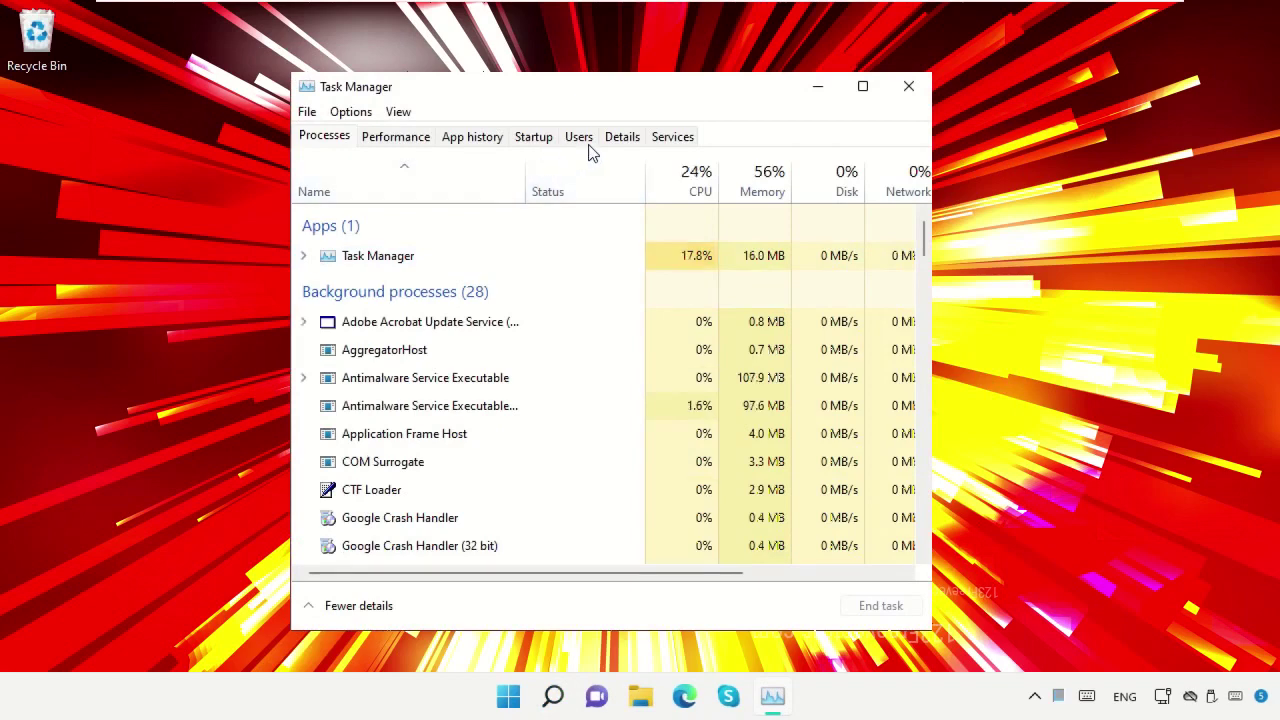
# - Find the svchost.exe process with PID 1072 in the process details and go to its services
pyautogui.click(620, 138)
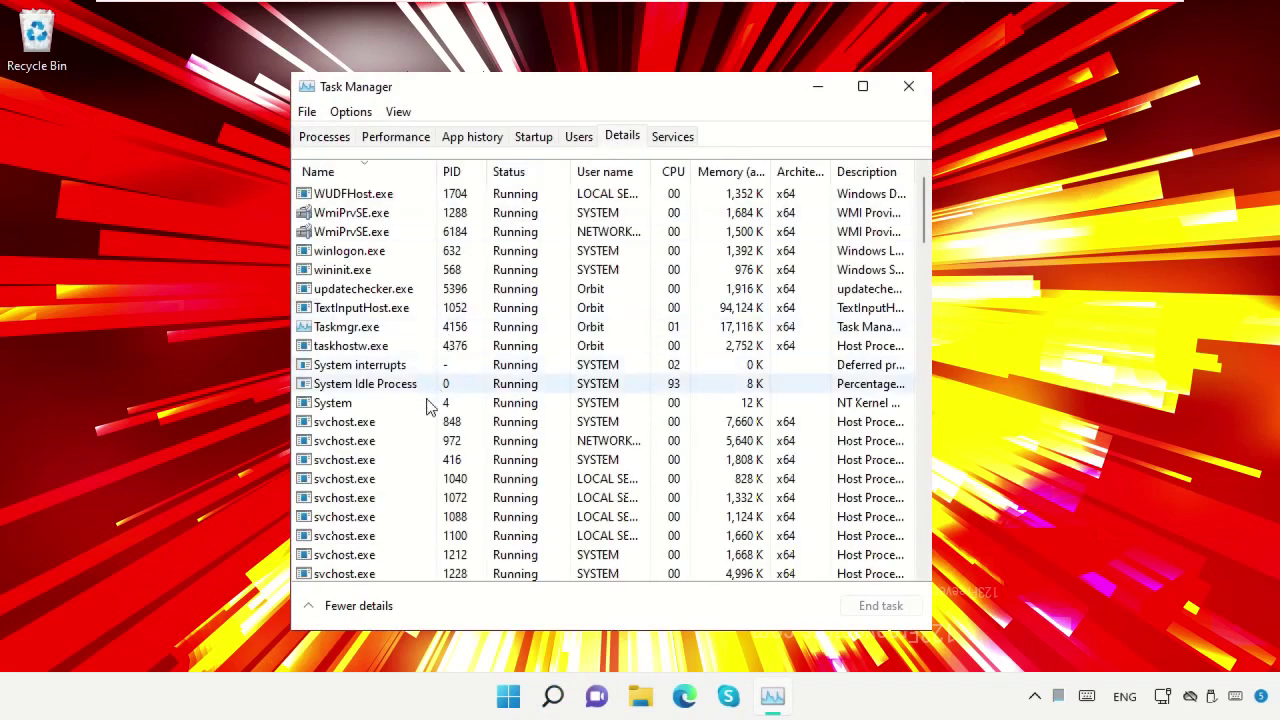
pyautogui.scroll(-3, 420, 395)
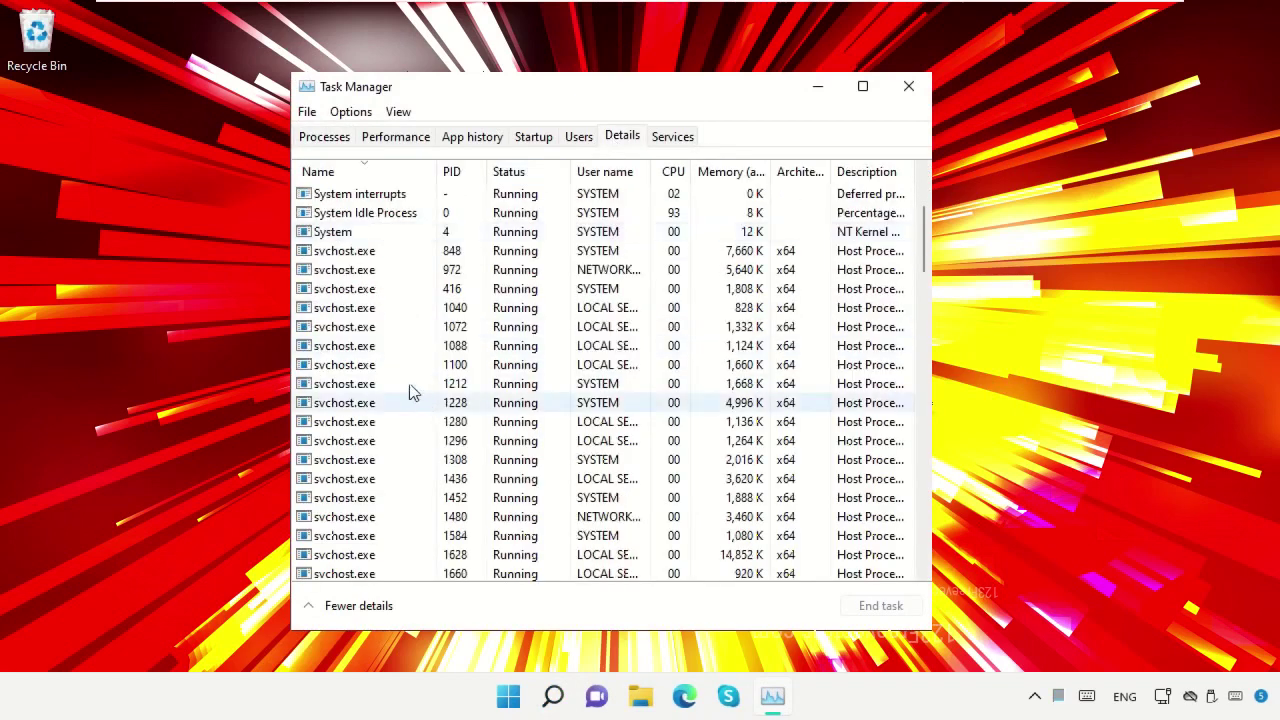
pyautogui.click(348, 328)
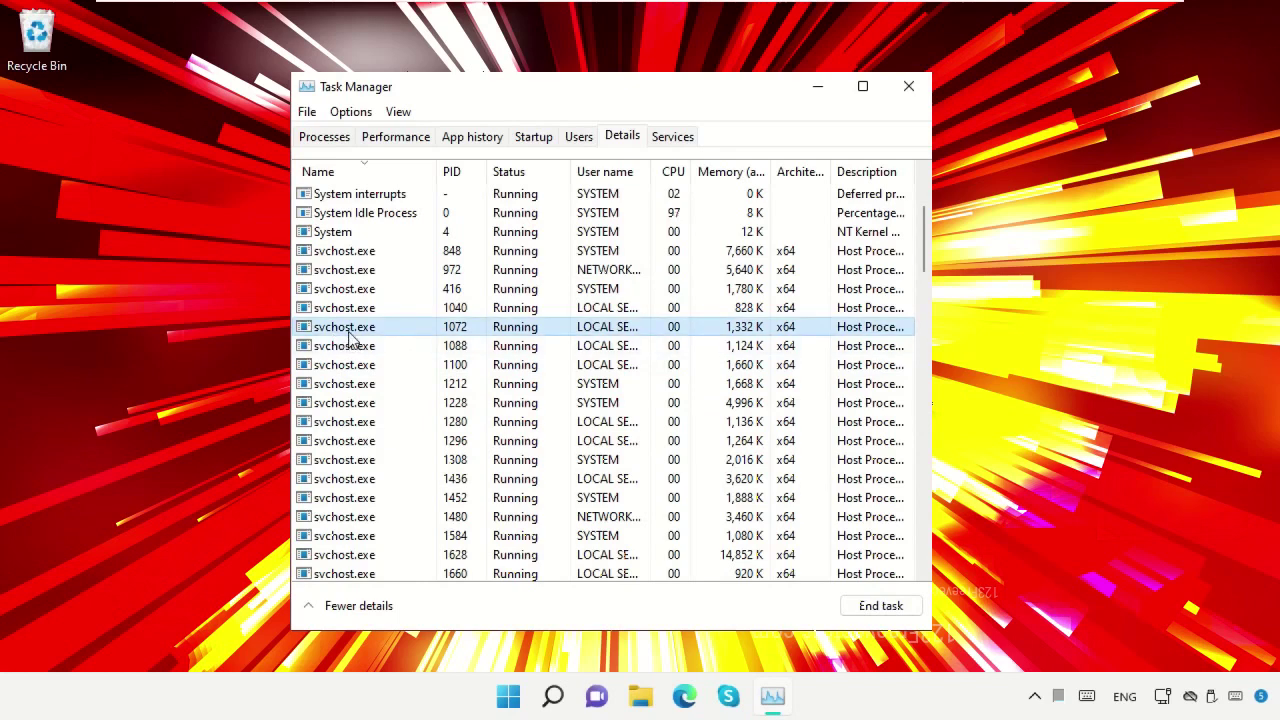
pyautogui.rightClick(350, 334)
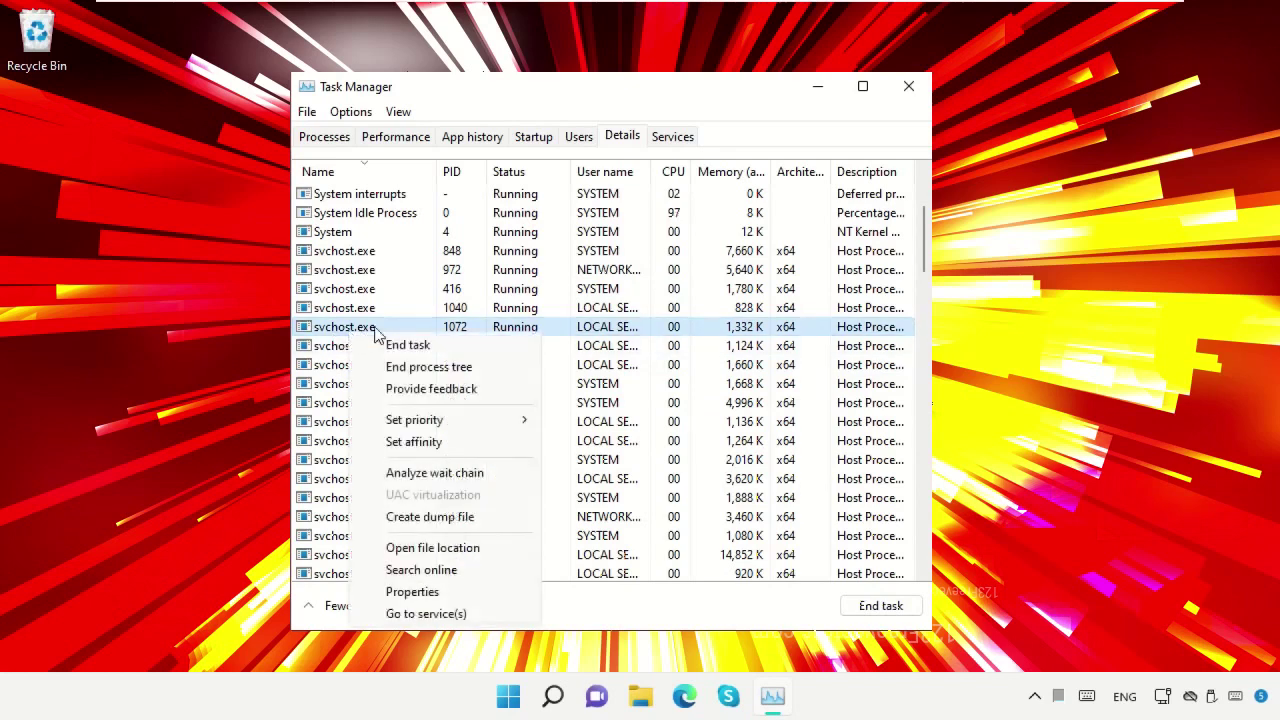
pyautogui.click(445, 614)
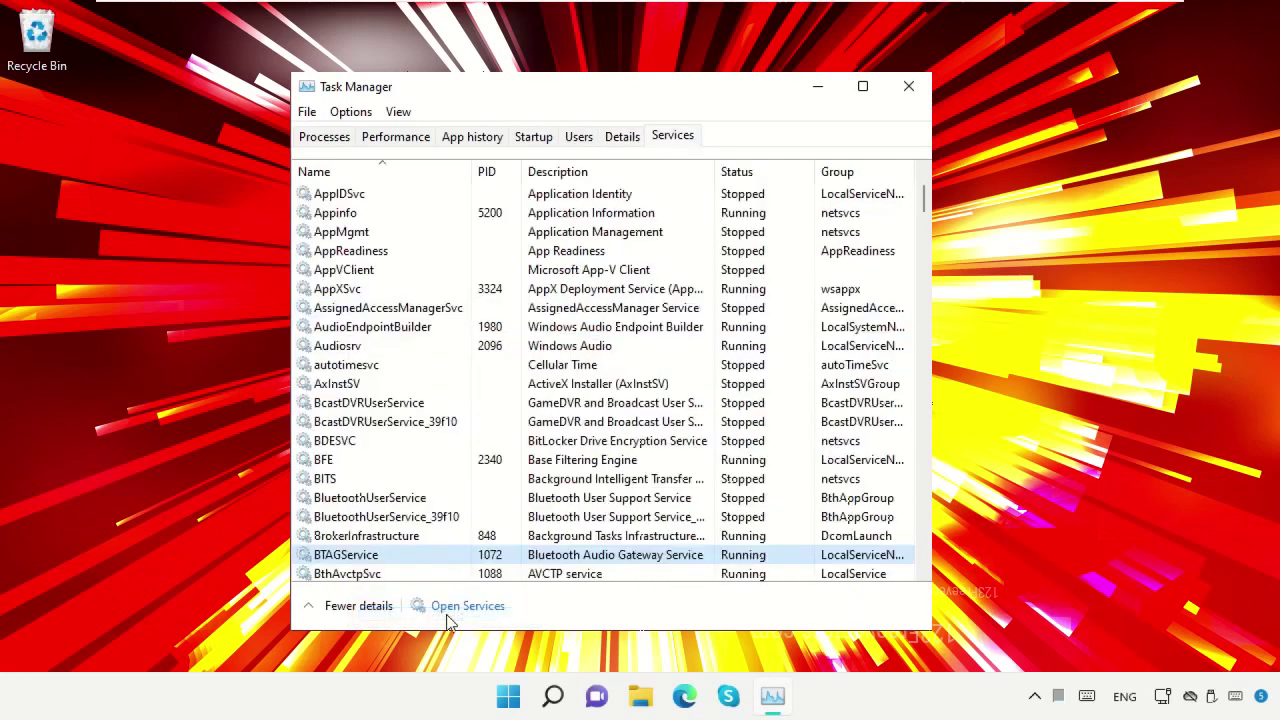
# - Stop the BTAGService service and close Task Manager
pyautogui.rightClick(358, 562)
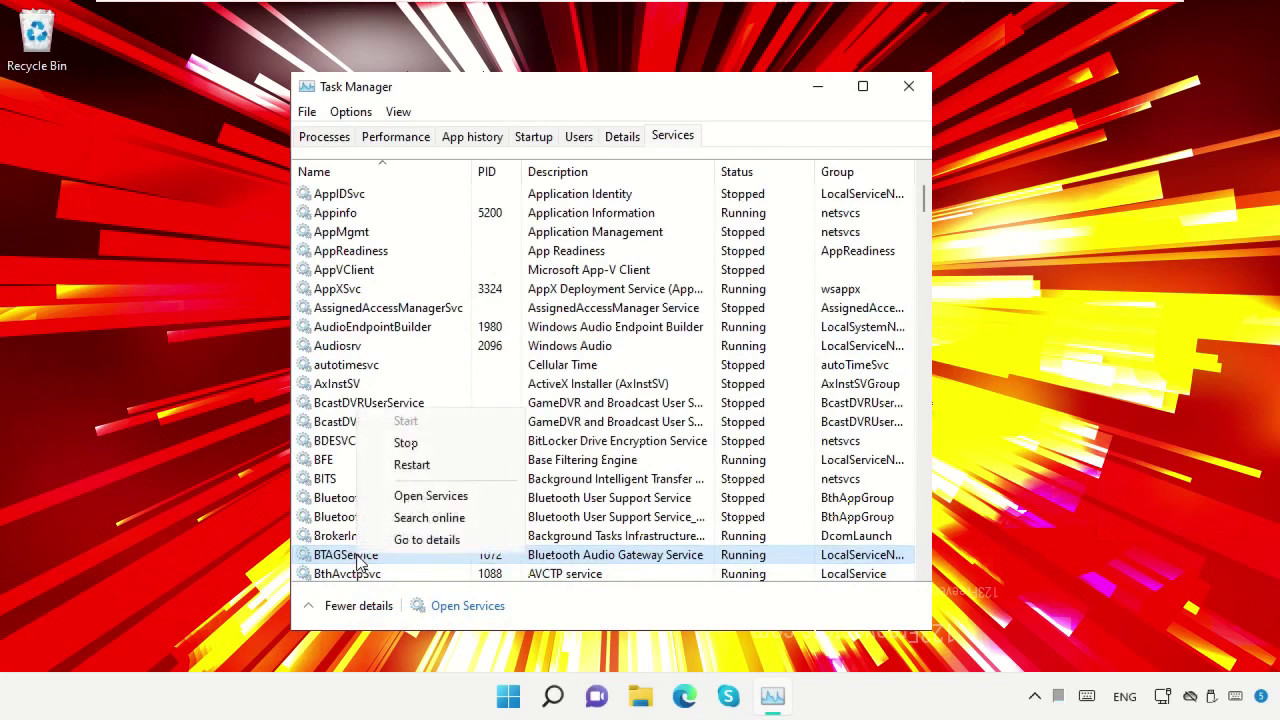
pyautogui.click(420, 452)
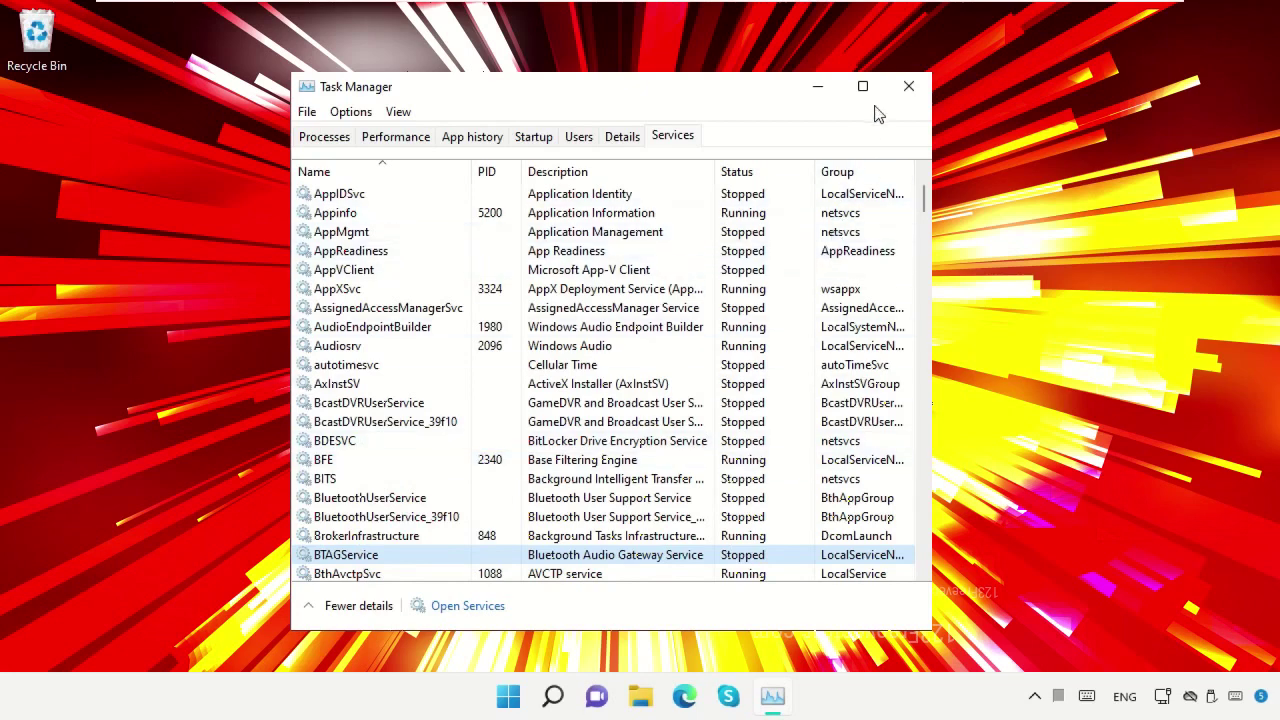
pyautogui.click(908, 86)
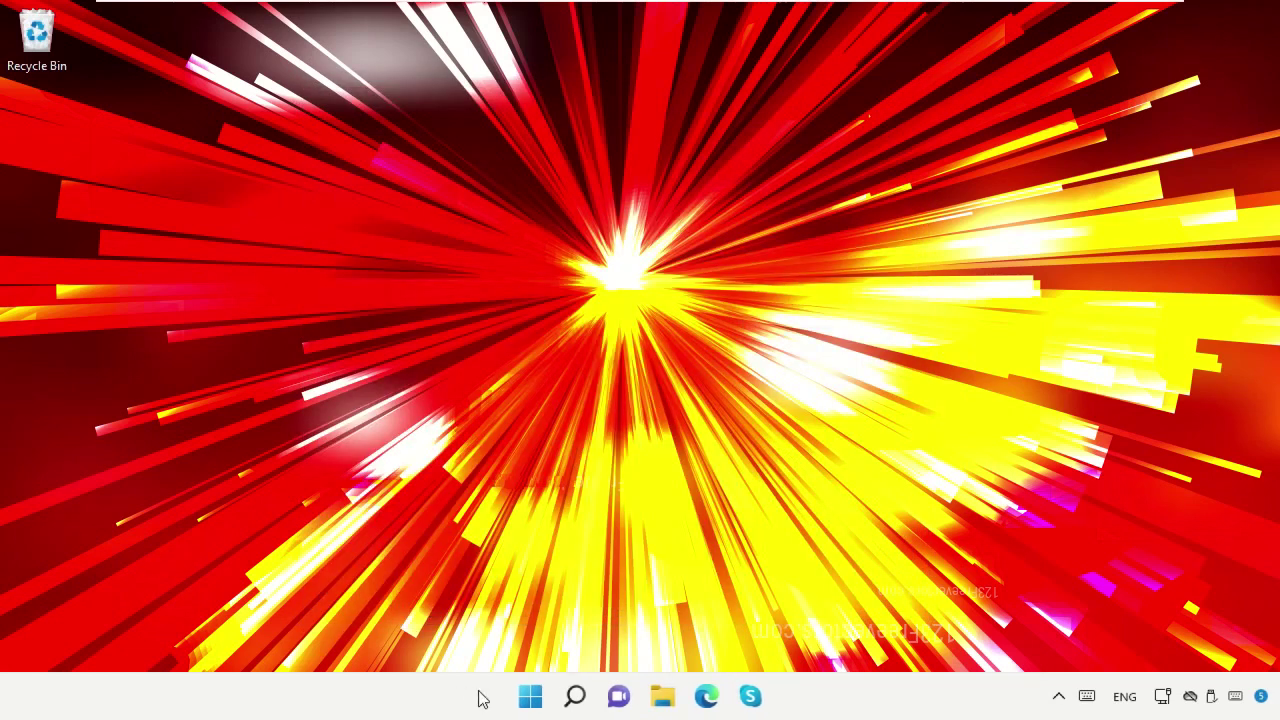
# - Search Windows for "Services" and open the Services app
pyautogui.click(575, 696)
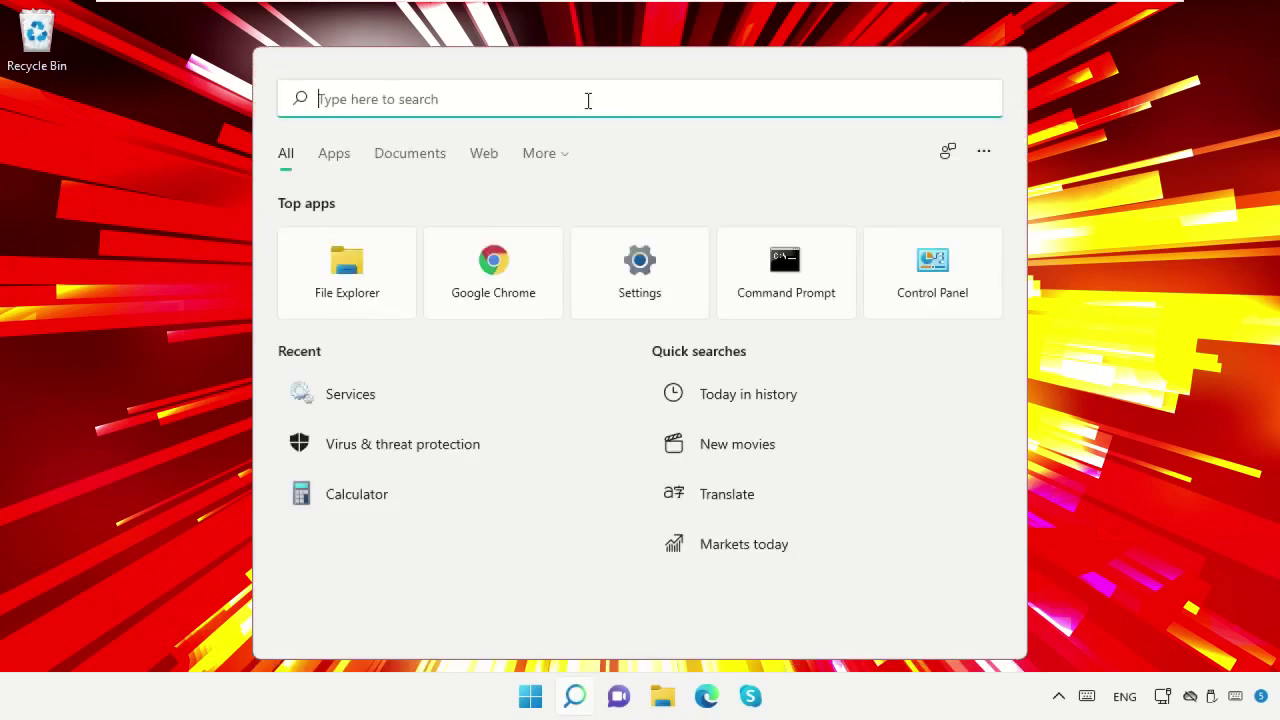
pyautogui.write('Services')
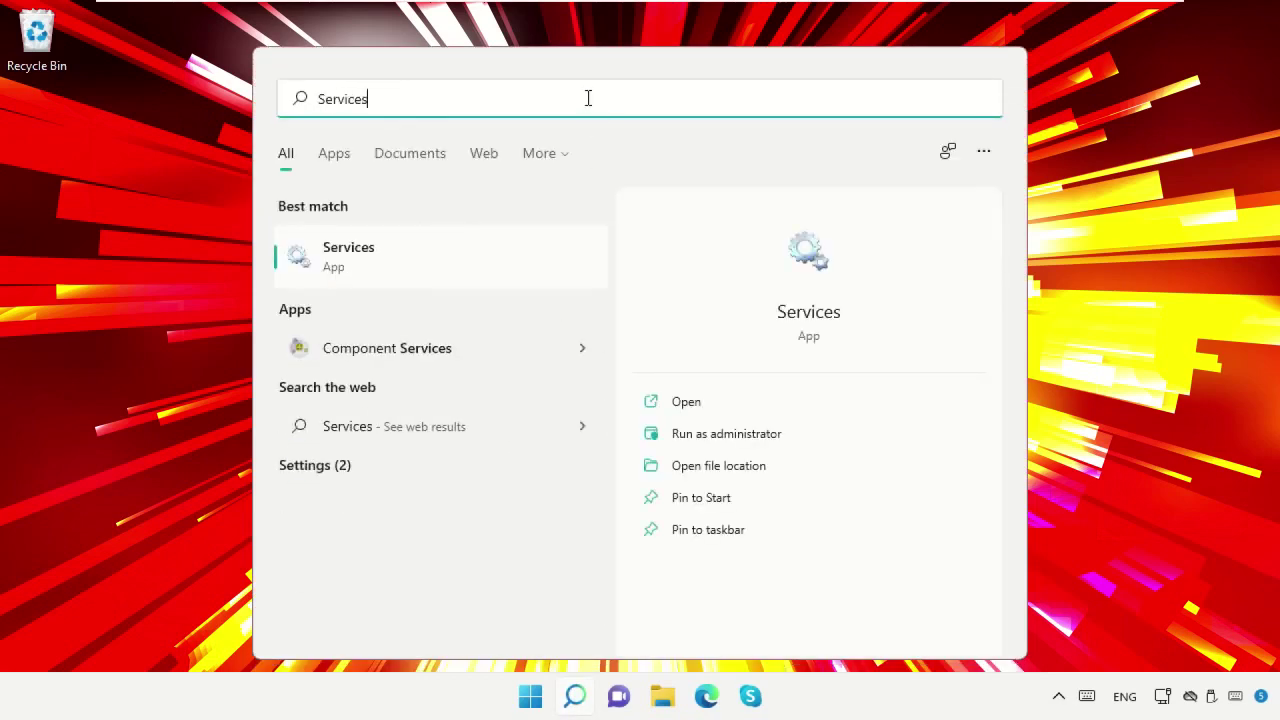
pyautogui.click(441, 264)
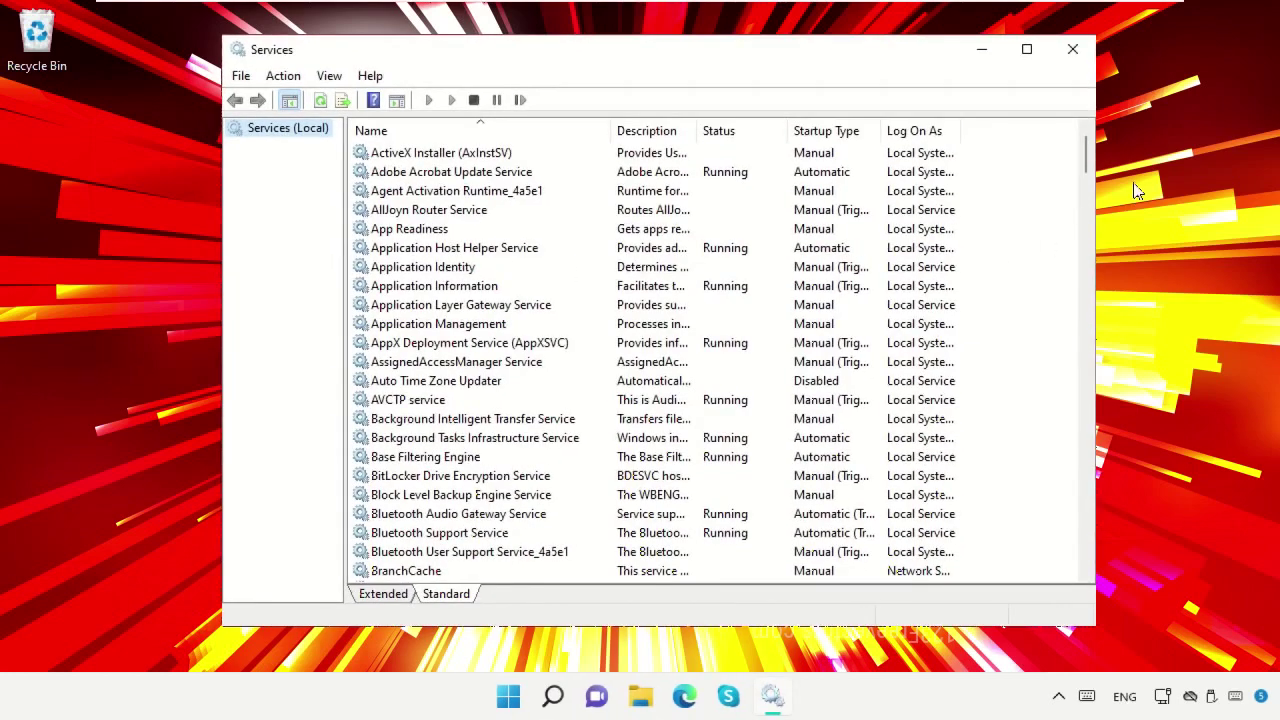
# - Set the startup type of the Diagnostic Service Host service to Disabled and apply the change
pyautogui.moveTo(1088, 168); pyautogui.dragTo(1092, 240)
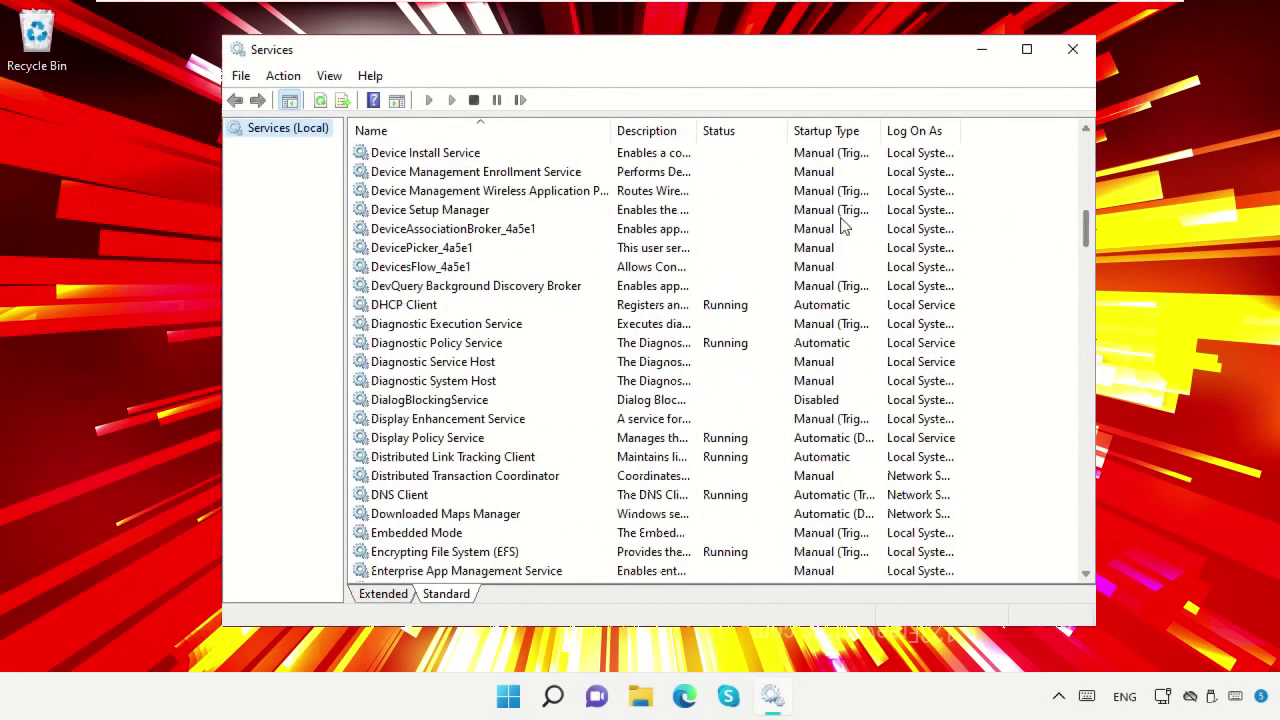
pyautogui.click(481, 367)
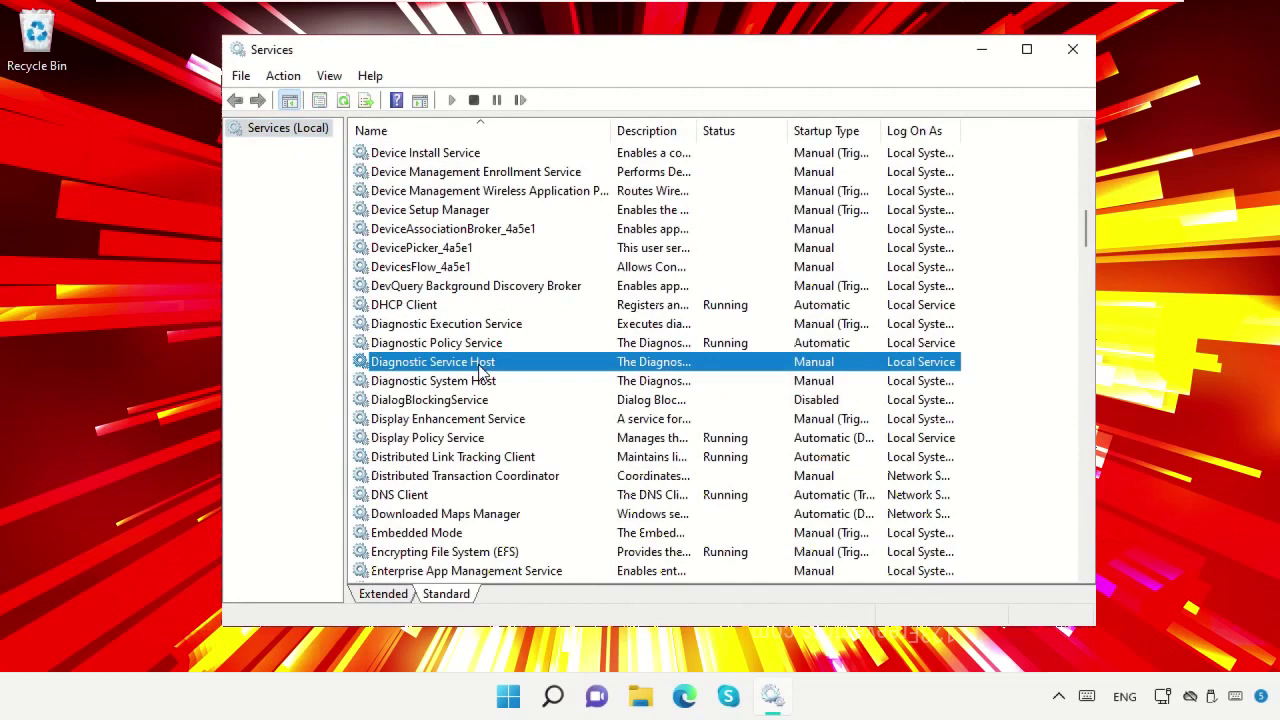
pyautogui.rightClick(481, 367)
pyautogui.click(565, 558)
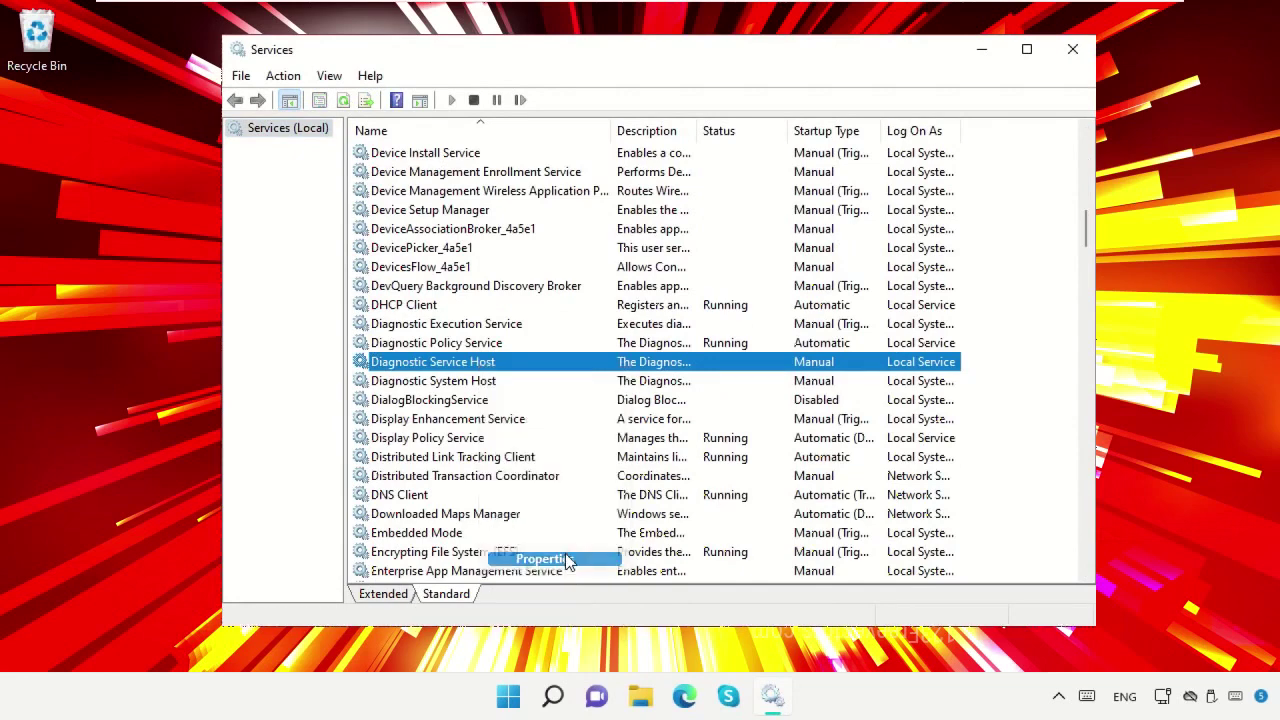
pyautogui.click(660, 320)
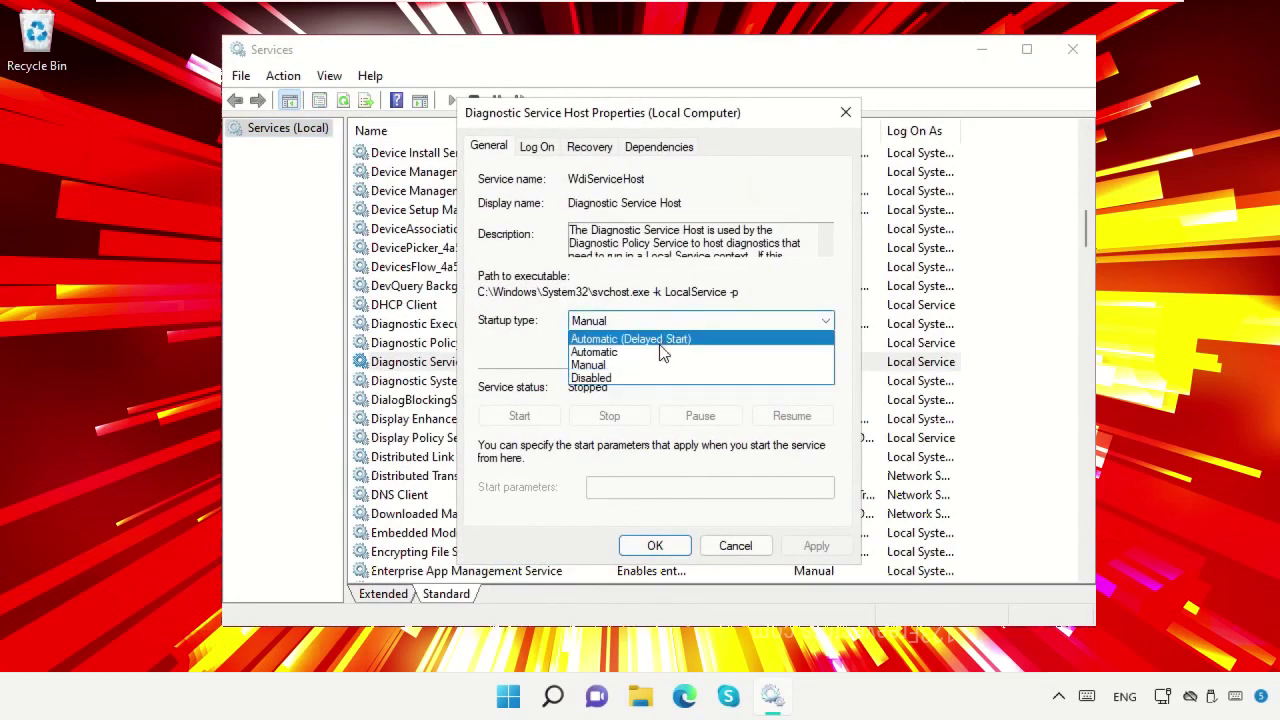
pyautogui.click(651, 378)
pyautogui.click(814, 550)
pyautogui.click(634, 546)
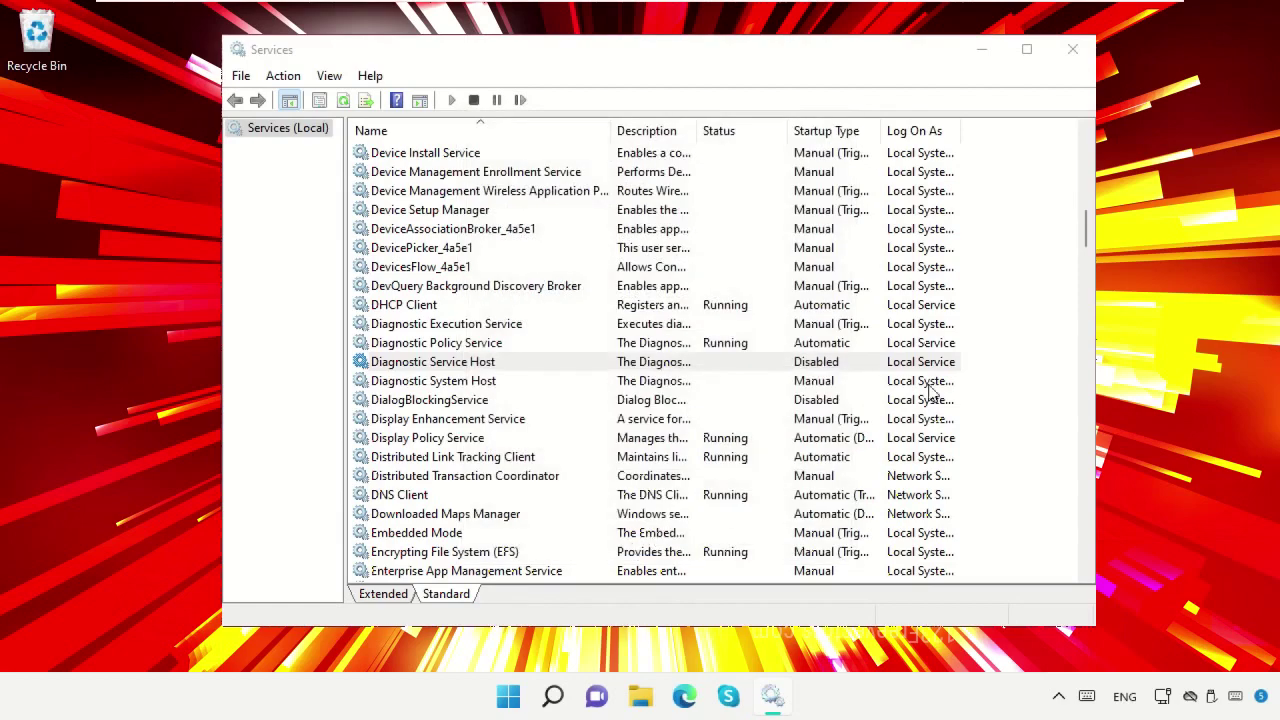
# - Set the startup type of the SysMain service to Disabled, stop the service and apply the change
pyautogui.moveTo(1090, 225); pyautogui.dragTo(1080, 440)
pyautogui.click(414, 386)
pyautogui.rightClick(413, 388)
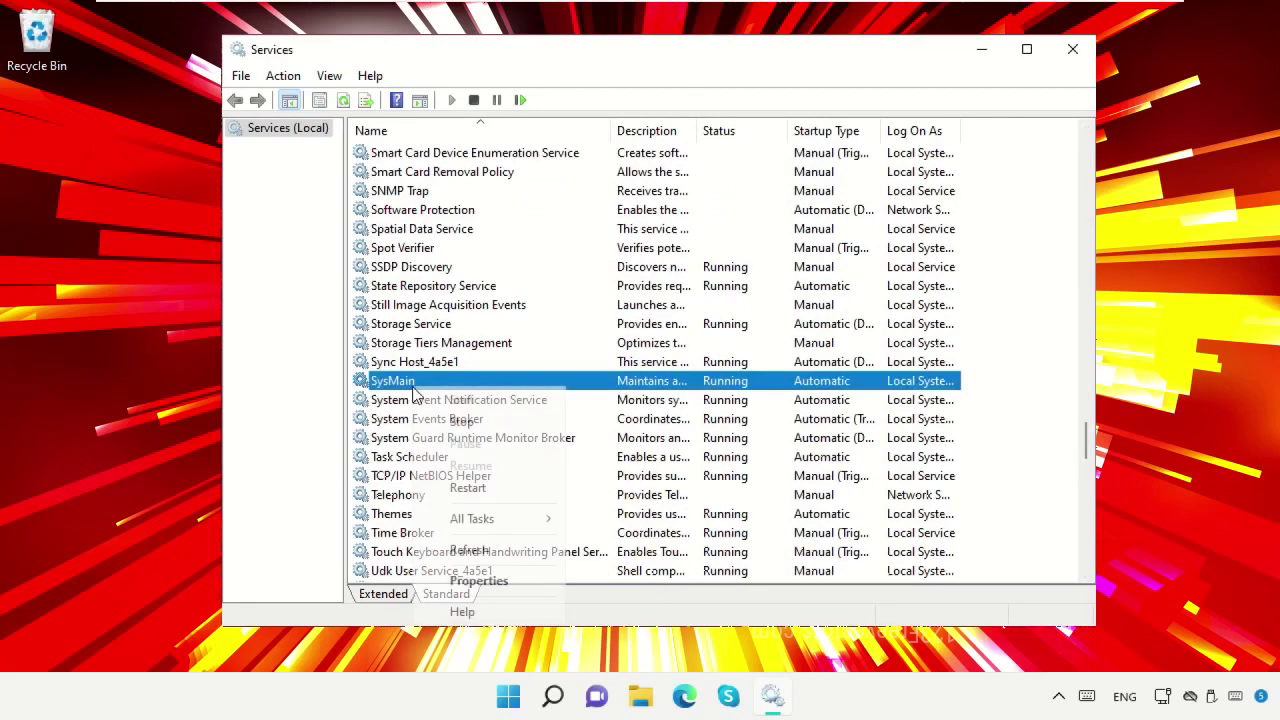
pyautogui.click(505, 580)
pyautogui.click(711, 331)
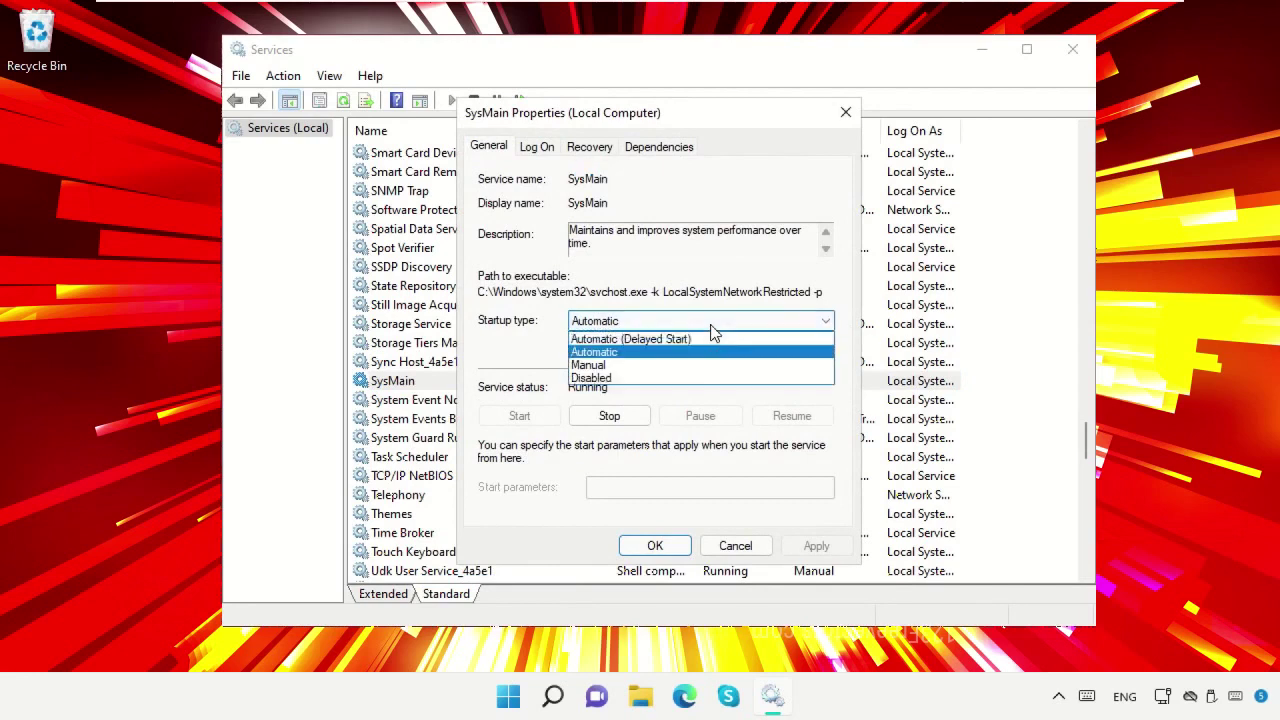
pyautogui.click(663, 377)
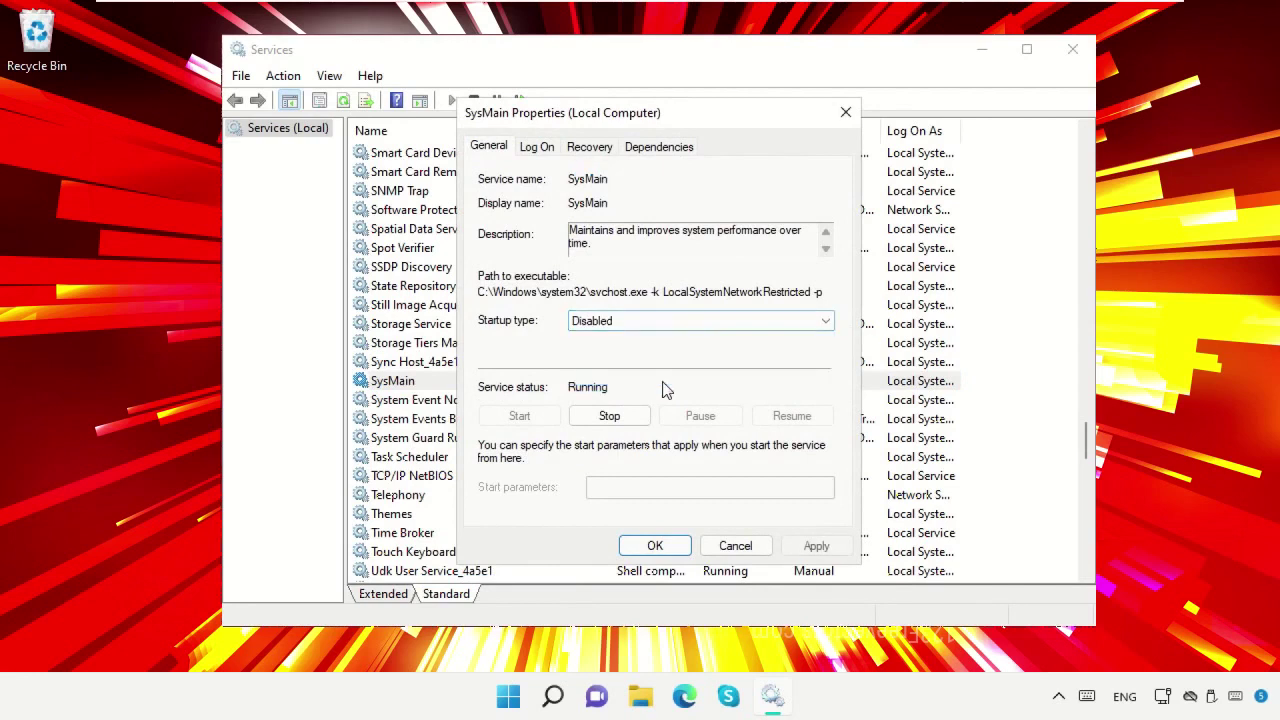
pyautogui.click(607, 416)
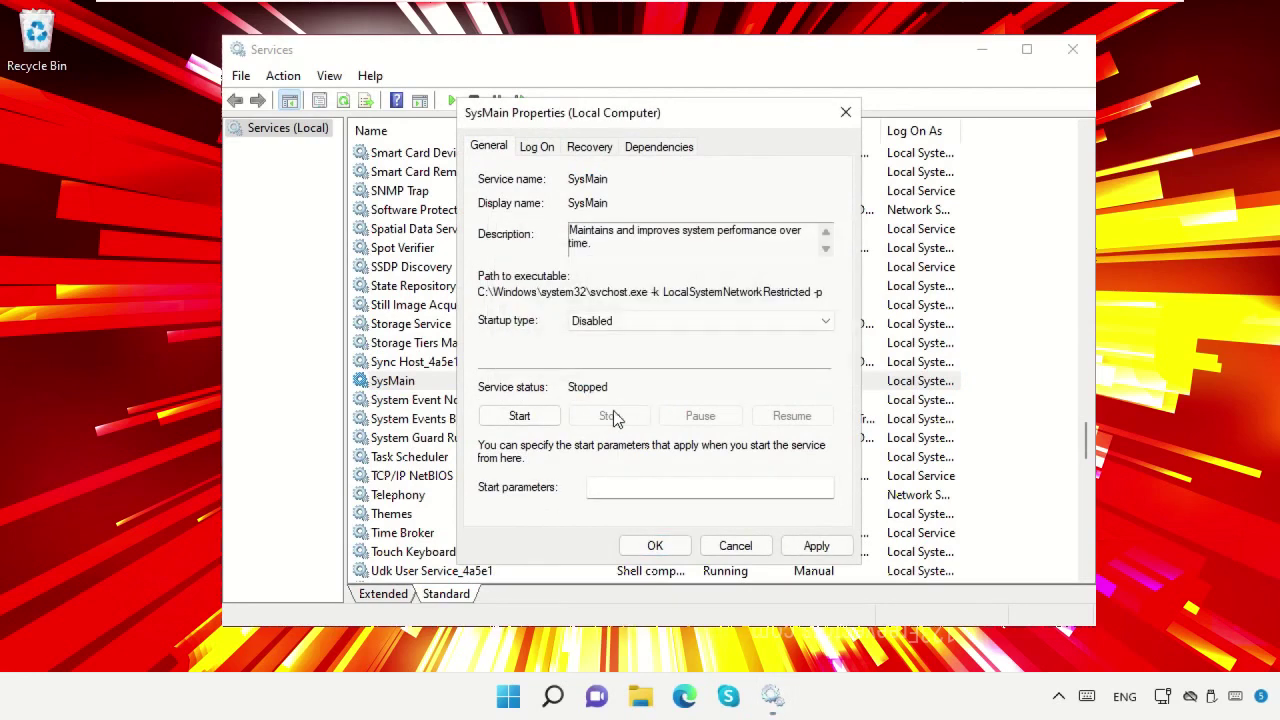
pyautogui.click(815, 545)
pyautogui.click(654, 544)
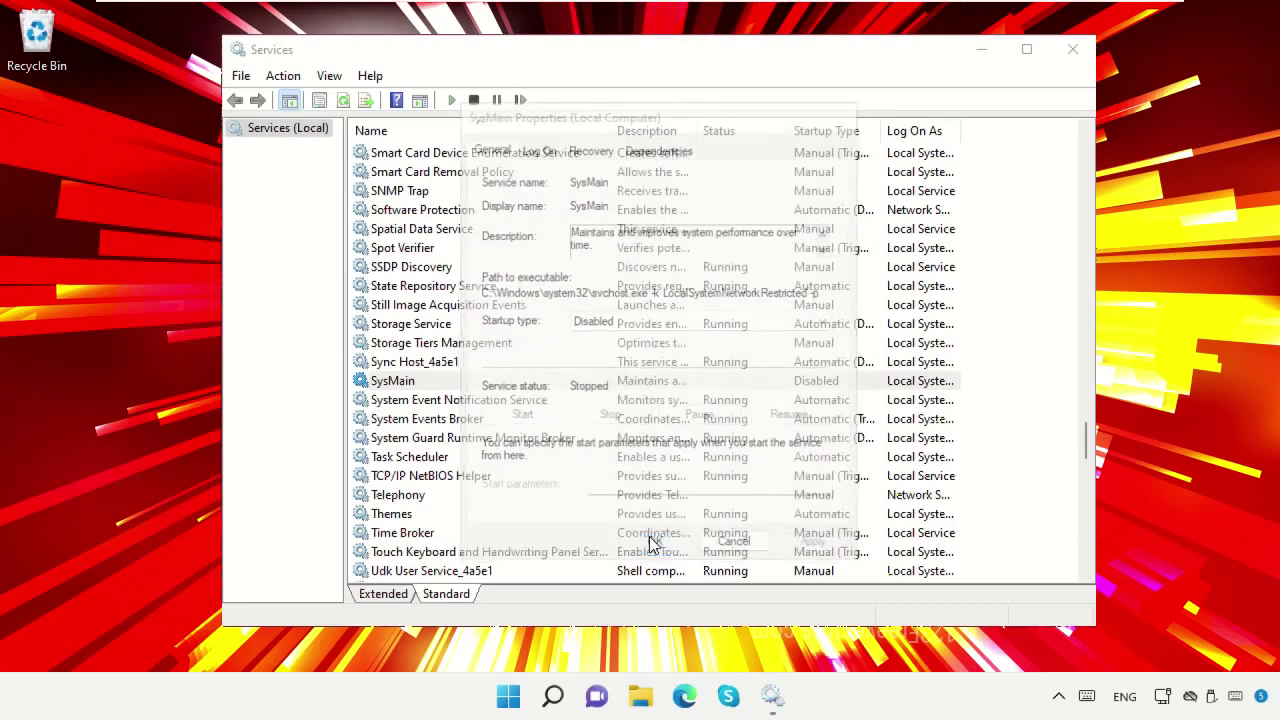
# - Set the Windows Update service's startup type to Automatic, start the service and close the Services window
pyautogui.moveTo(1087, 440); pyautogui.dragTo(1087, 547)
pyautogui.click(444, 330)
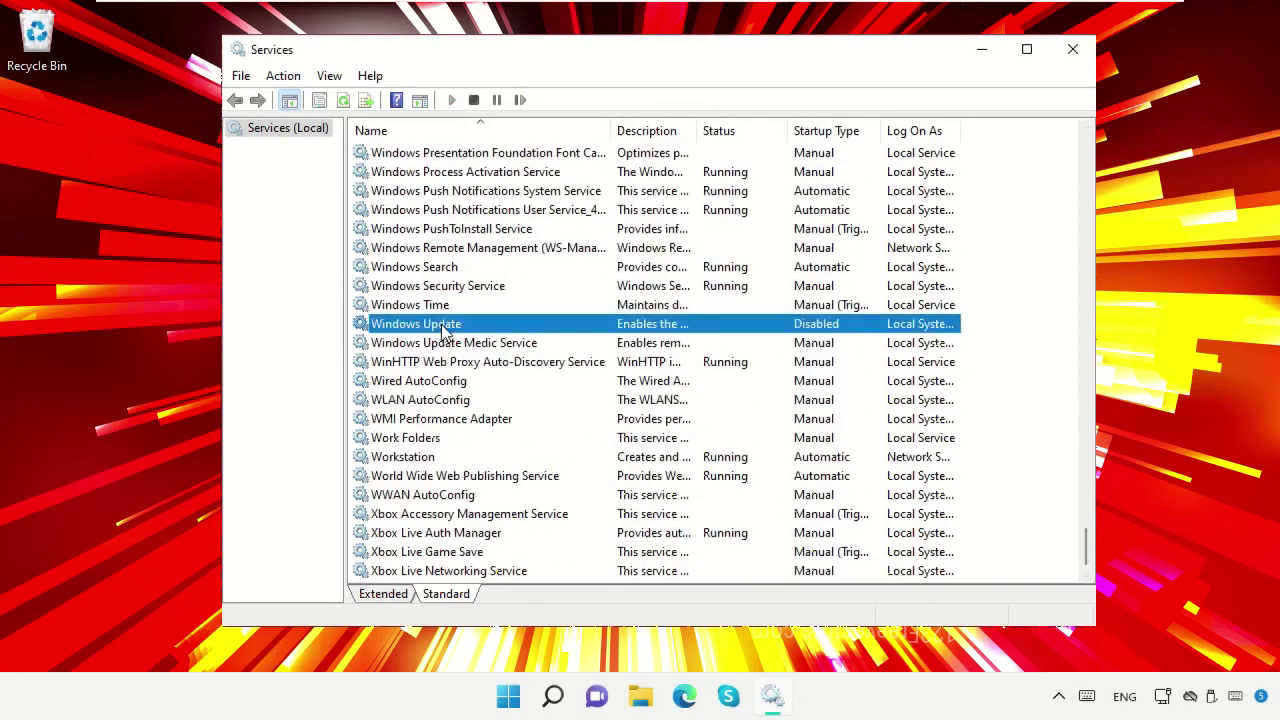
pyautogui.rightClick(444, 330)
pyautogui.click(541, 520)
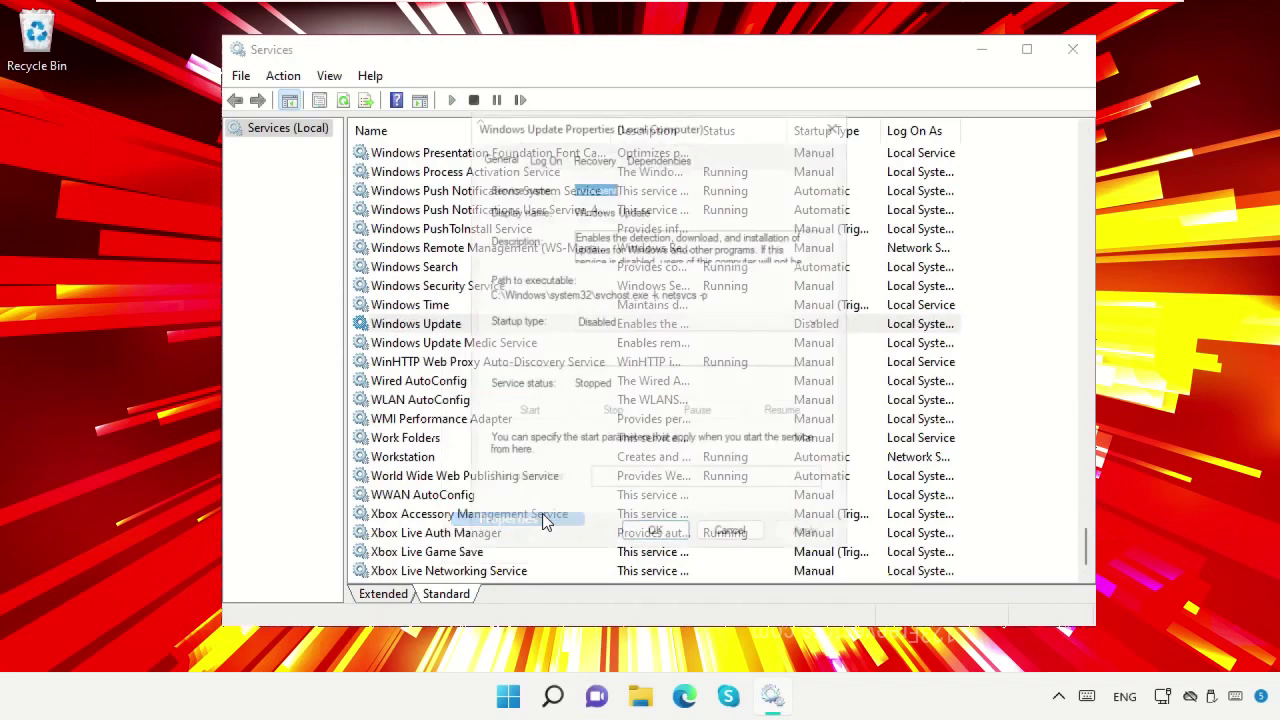
pyautogui.click(669, 322)
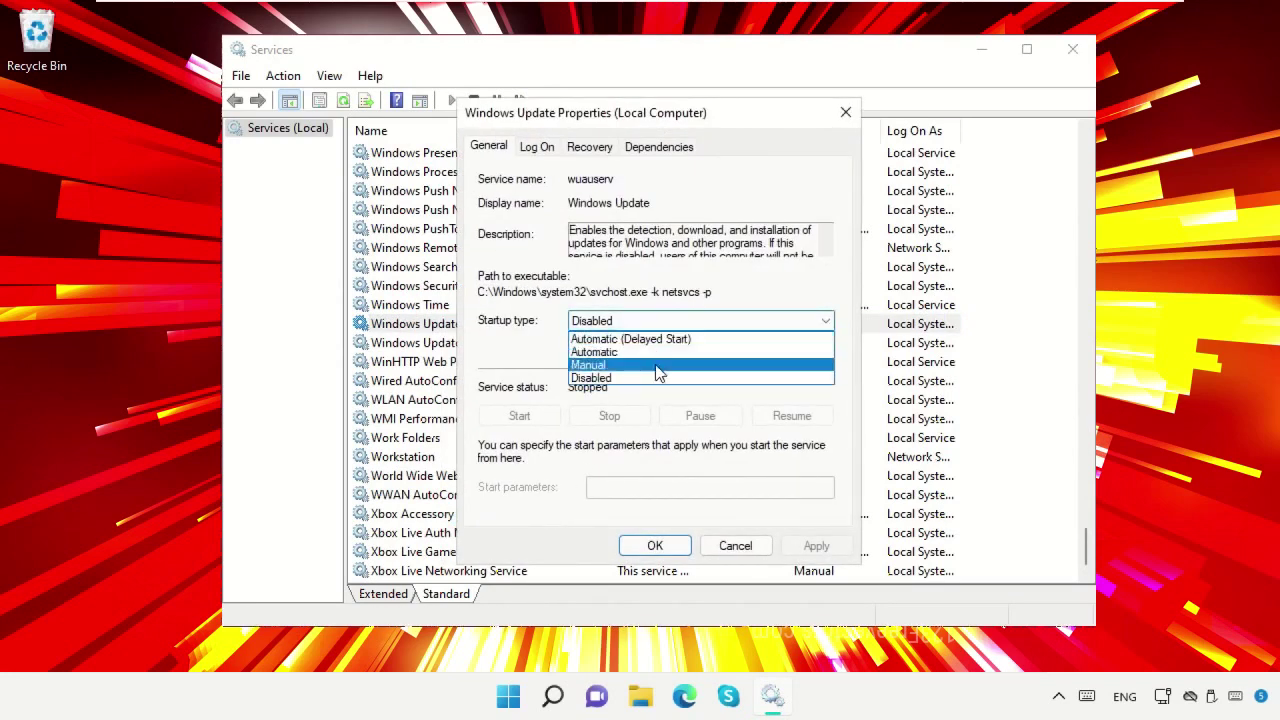
pyautogui.click(654, 353)
pyautogui.click(806, 544)
pyautogui.click(549, 420)
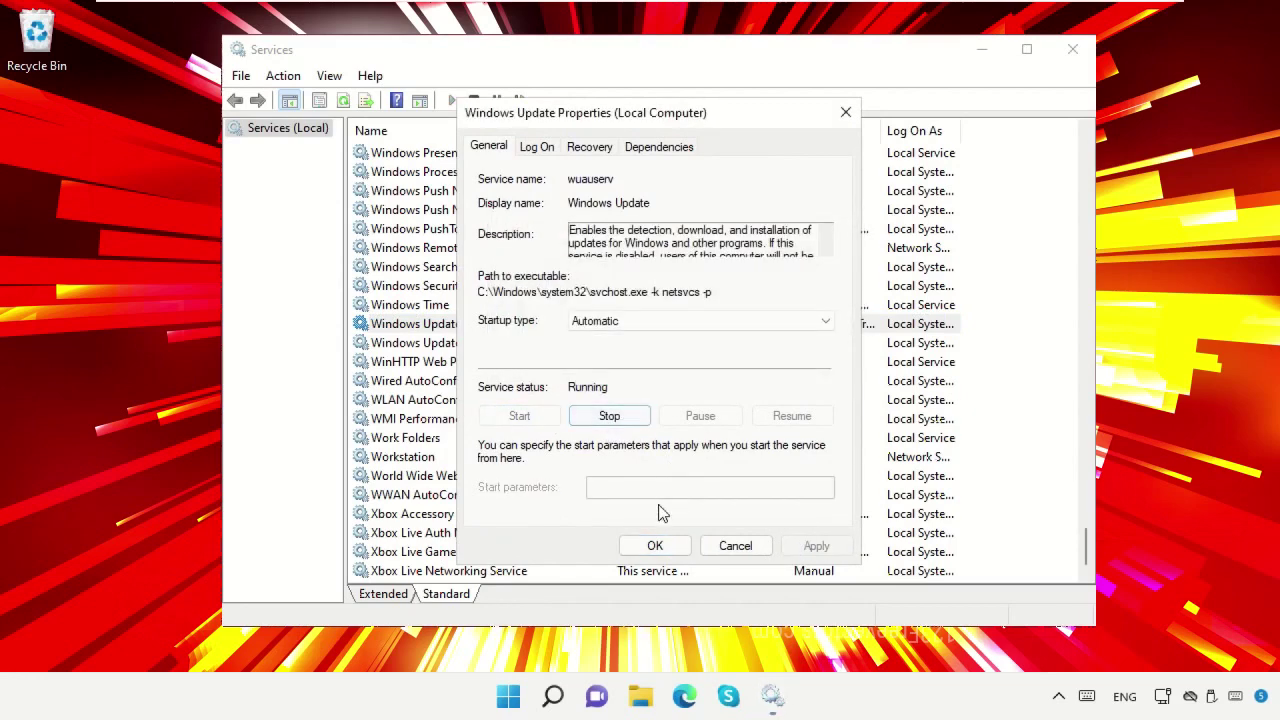
pyautogui.click(654, 545)
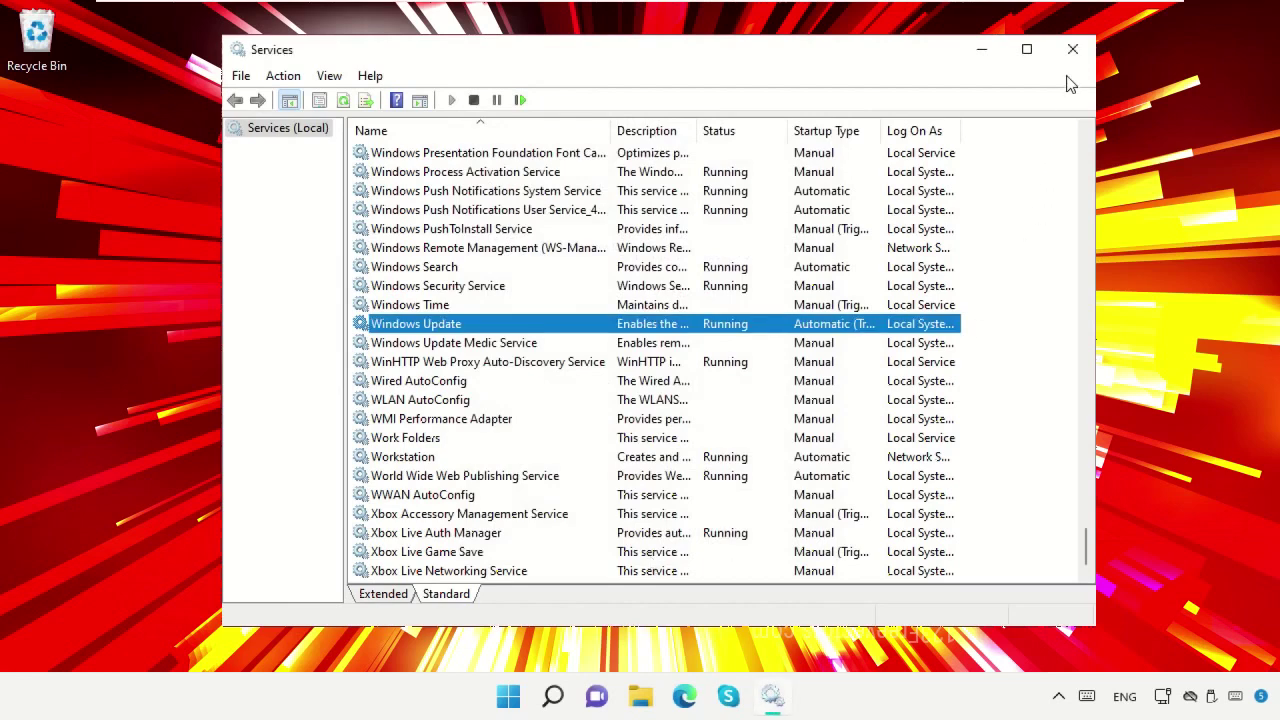
pyautogui.click(1072, 49)
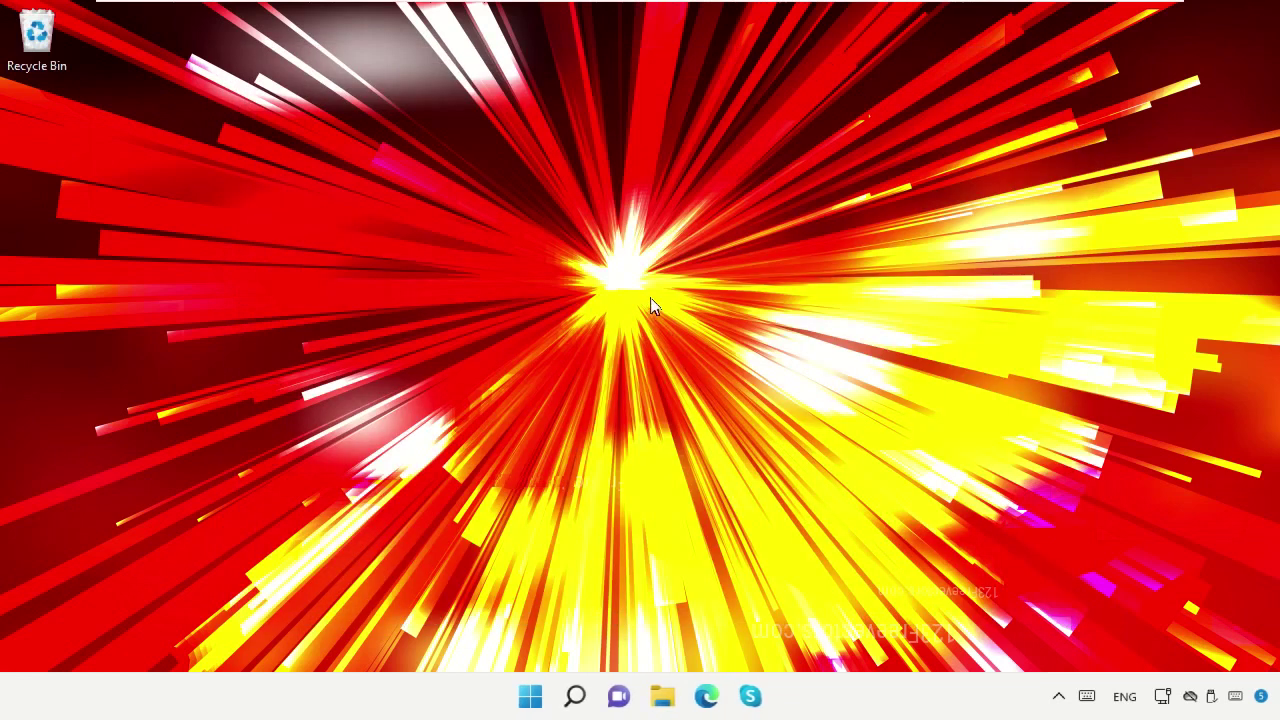
# - Restart the computer and sign back in by entering the account password
pyautogui.rightClick(527, 708)
pyautogui.moveTo(610, 615)
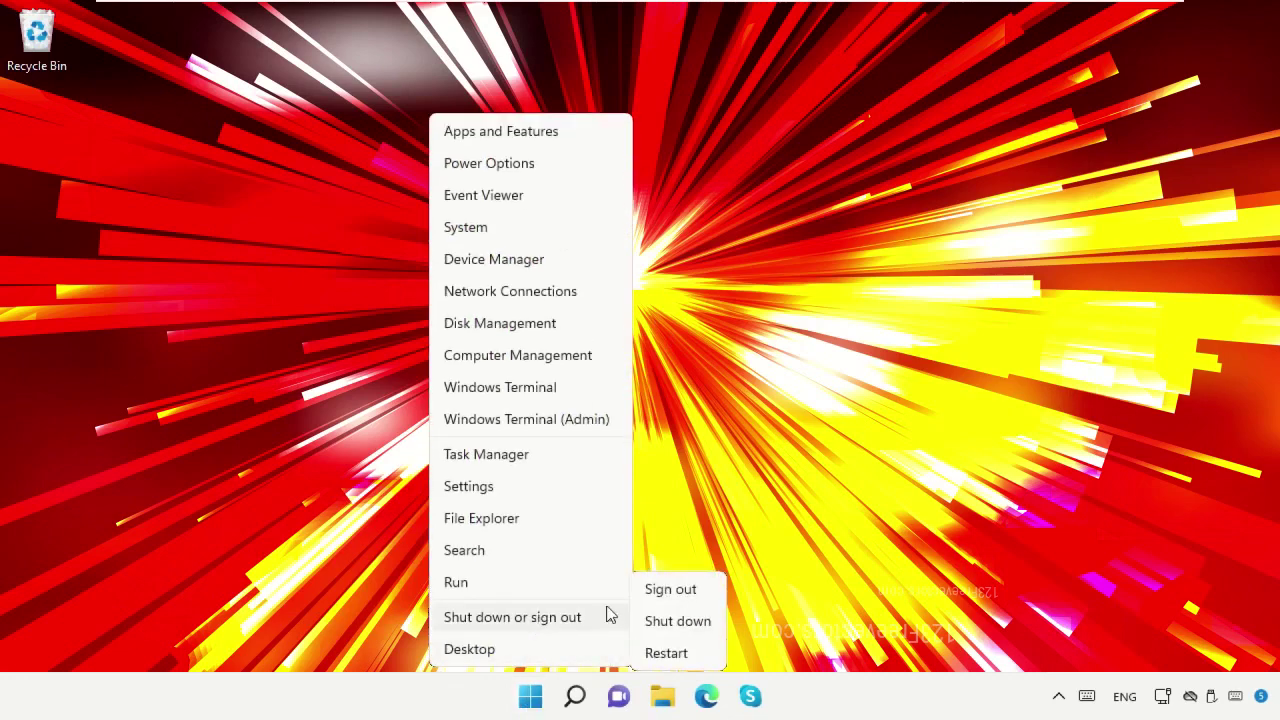
pyautogui.click(678, 652)
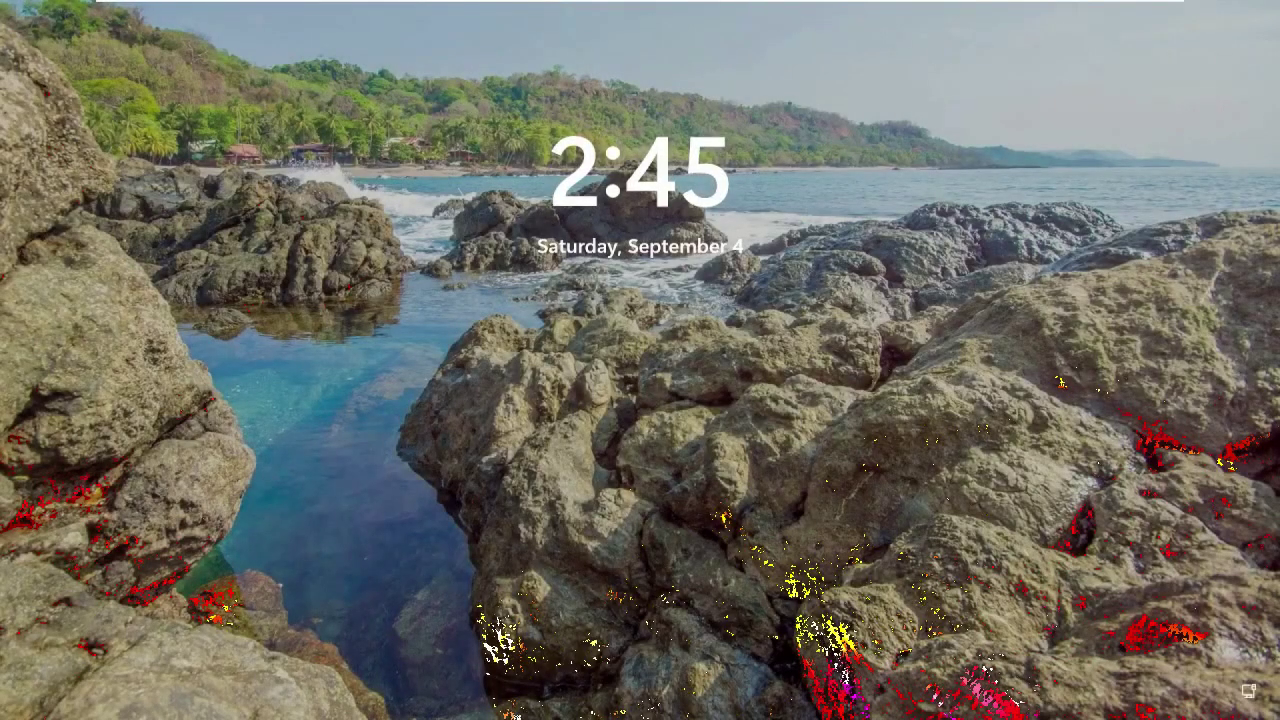
pyautogui.press('Return')
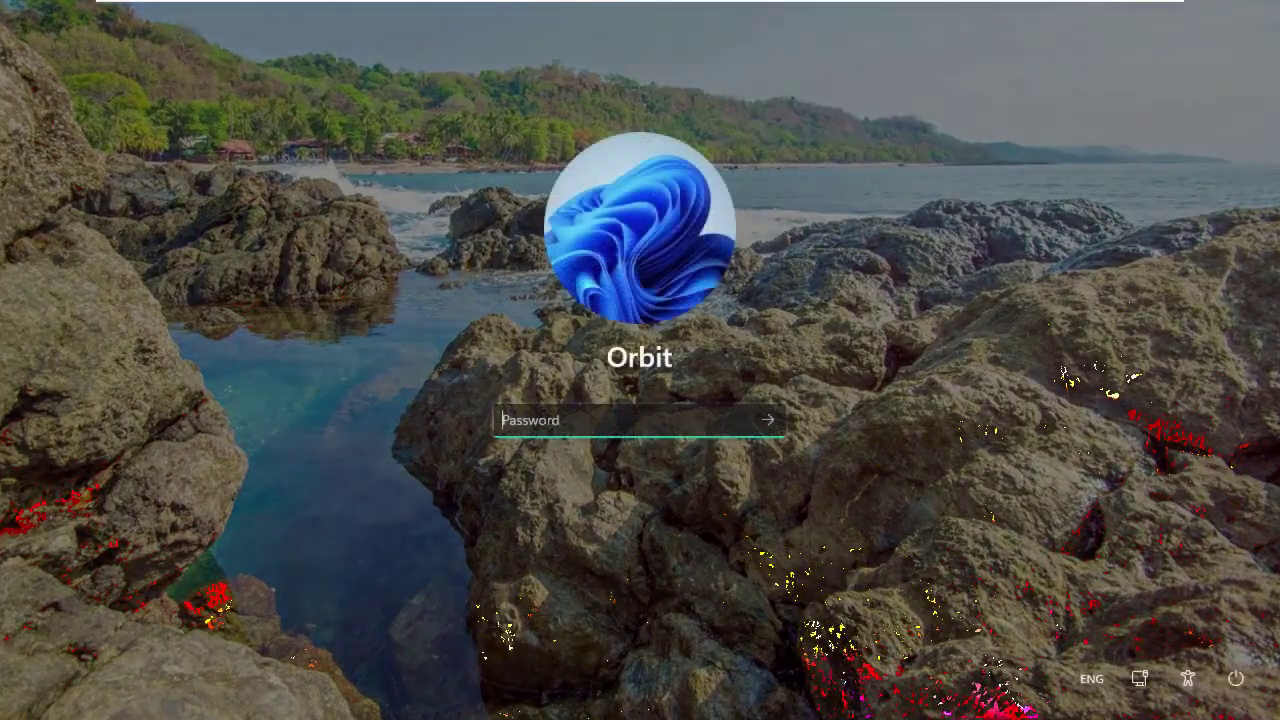
pyautogui.write('•')
pyautogui.press('Return')
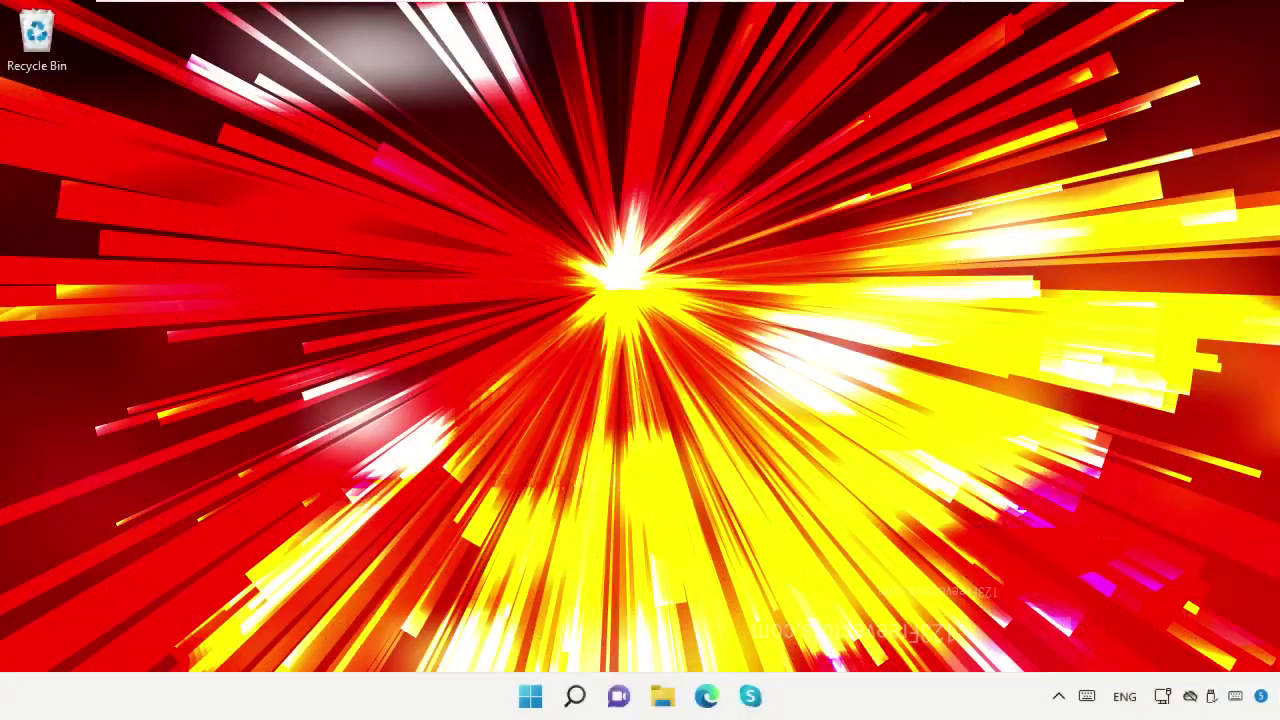
# - Search Windows for "troubleshoot settings" and open the Other troubleshooters page
pyautogui.click(575, 697)
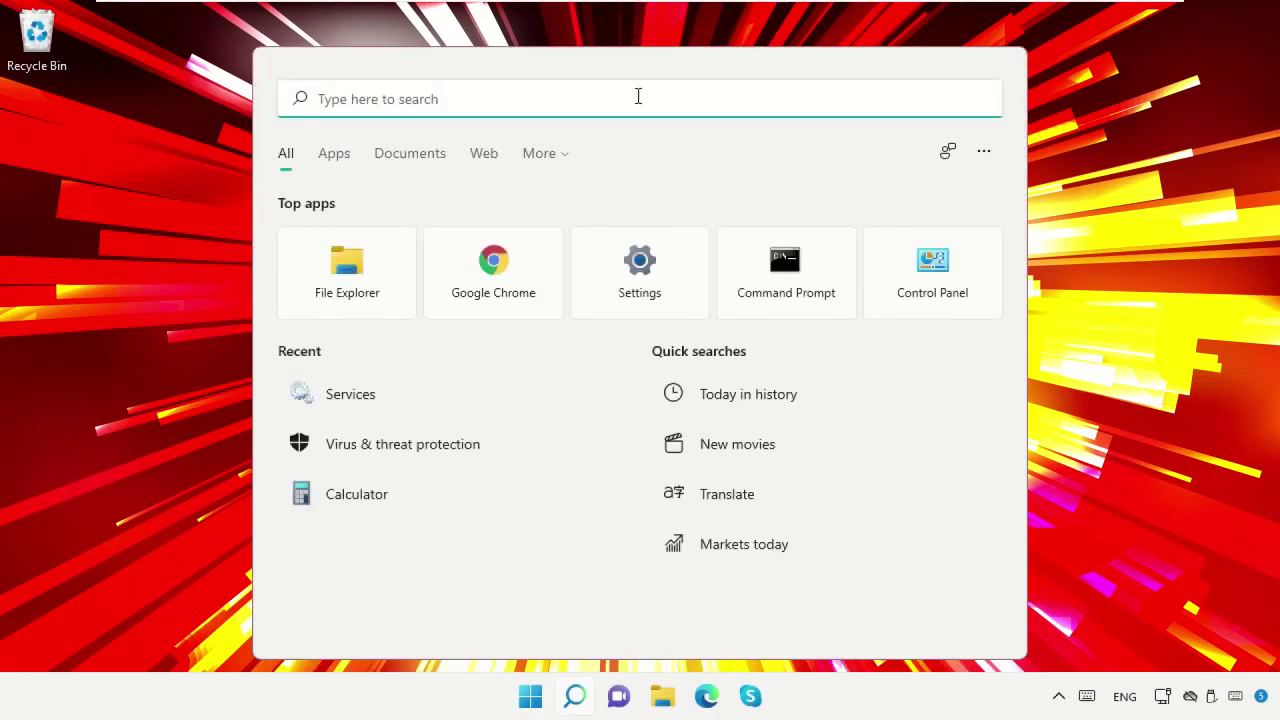
pyautogui.write('troubleshoot settings')
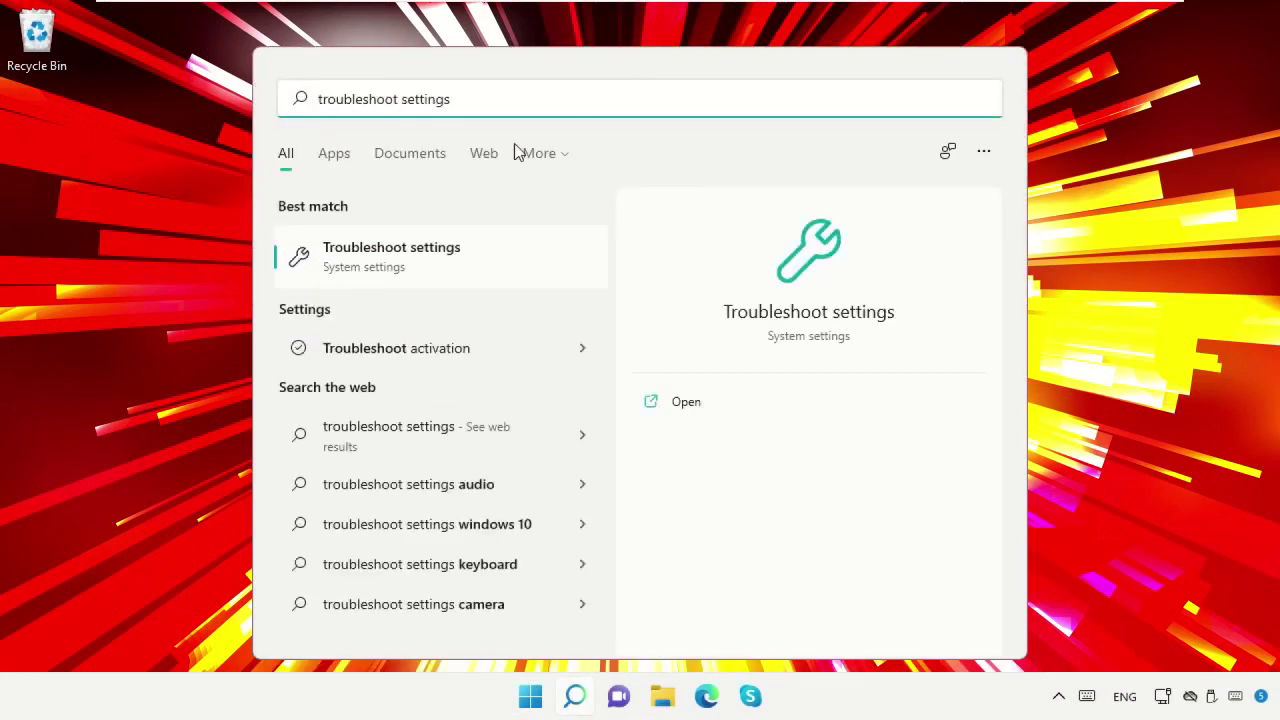
pyautogui.click(439, 268)
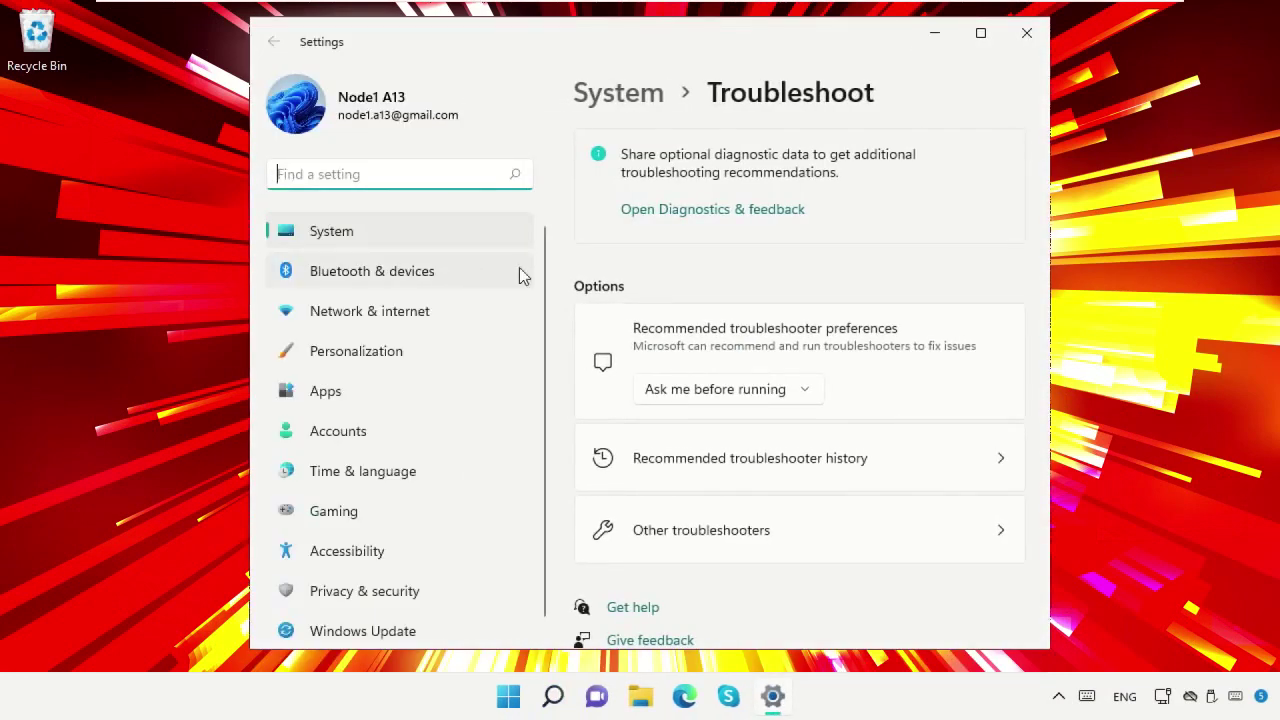
pyautogui.click(744, 552)
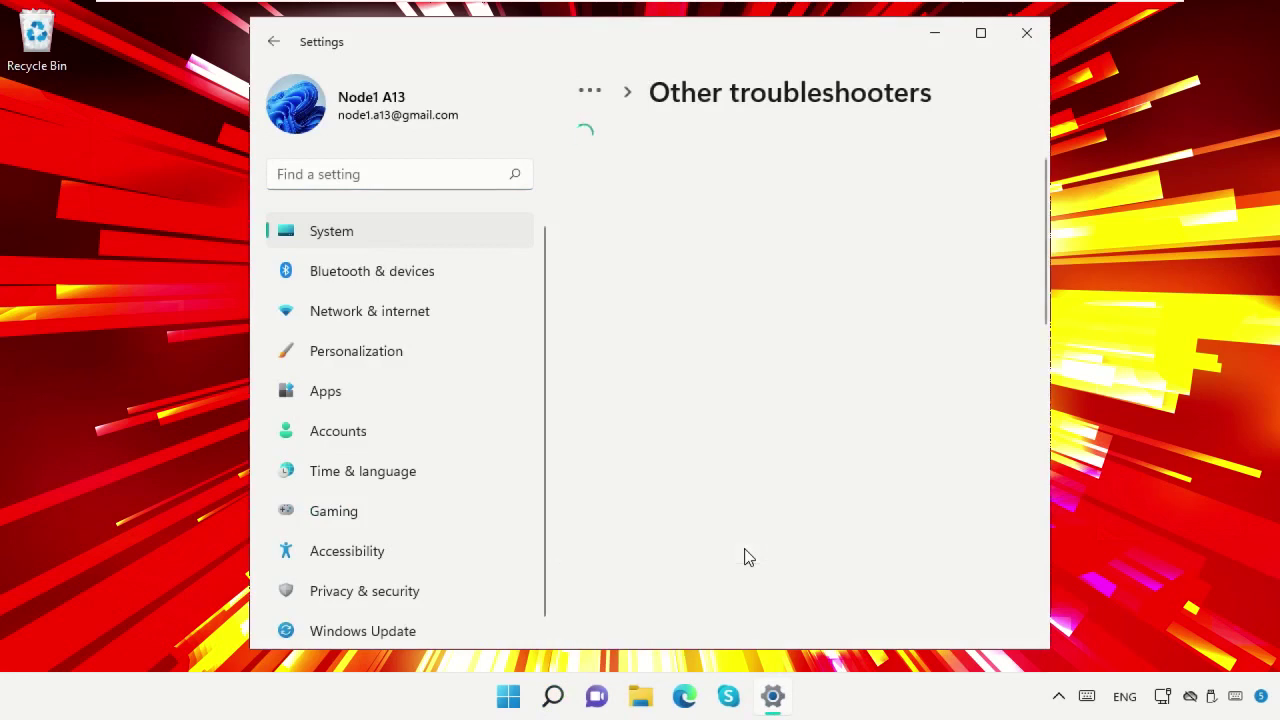
# - Run the Windows Update troubleshooter, and close it together with the Settings window
pyautogui.click(943, 409)
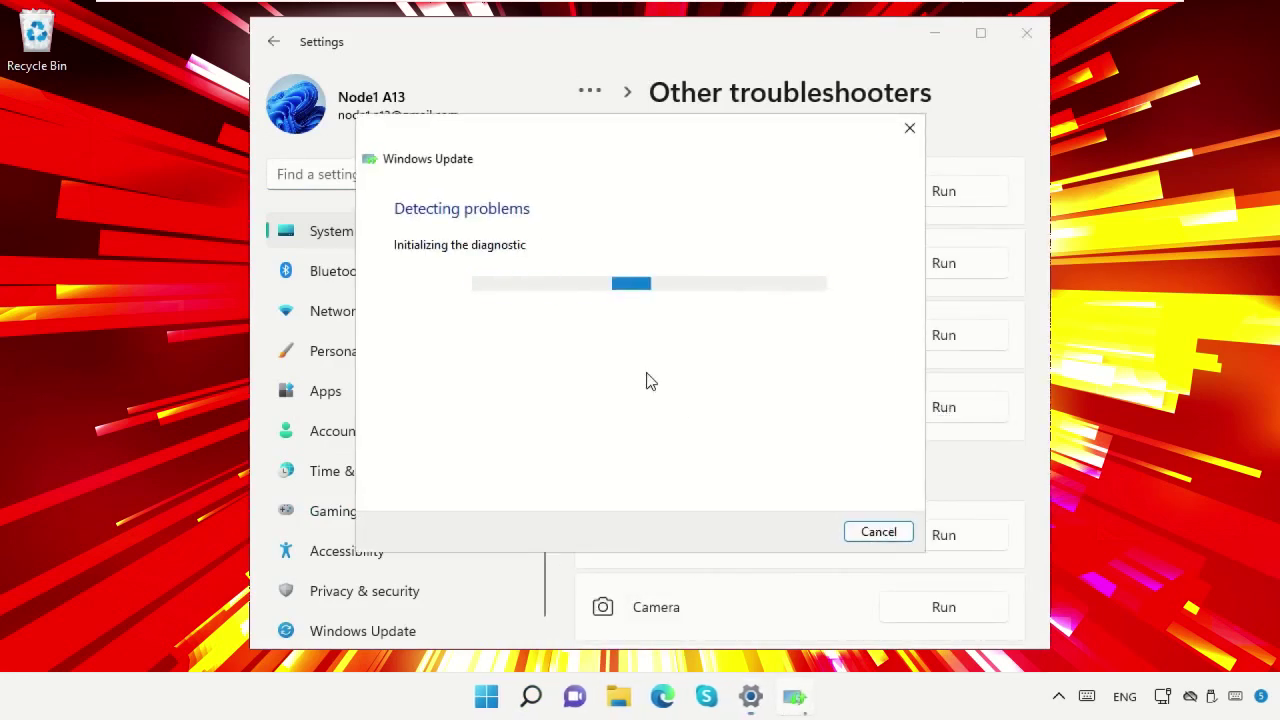
pyautogui.click(909, 128)
pyautogui.click(1026, 33)
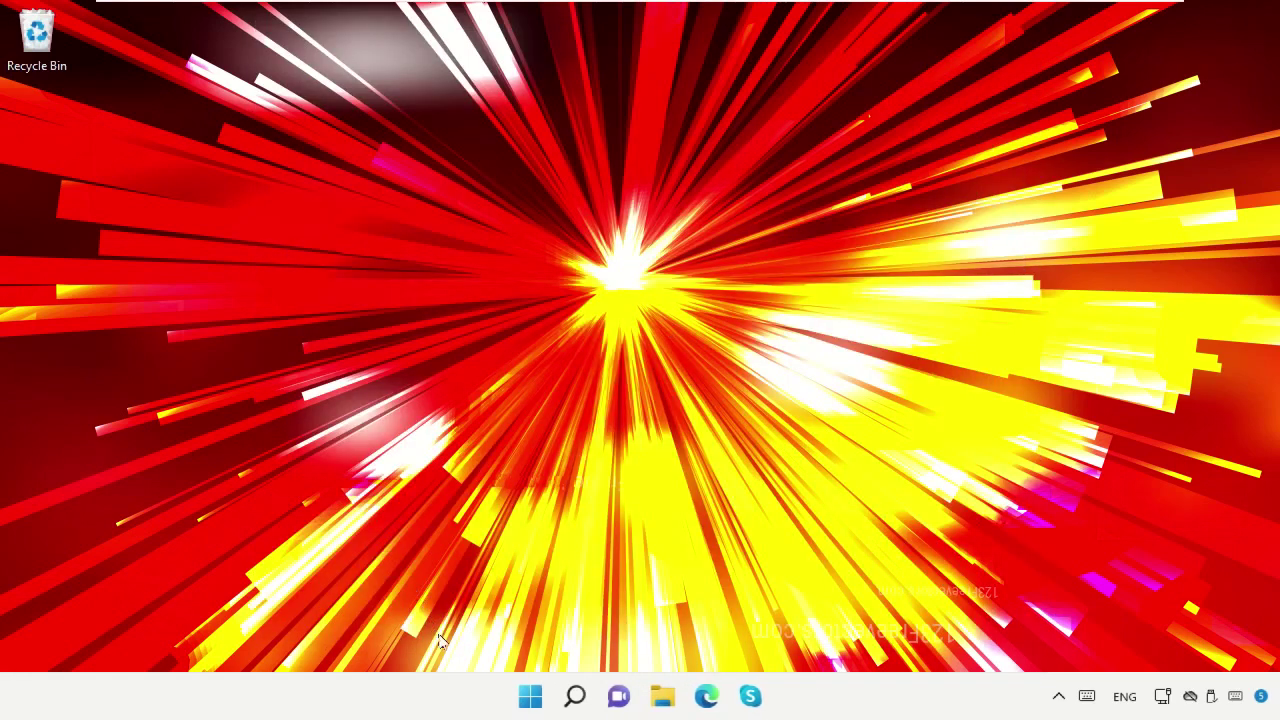
# - Search Windows for "Regedit" and open Registry Editor
pyautogui.click(574, 696)
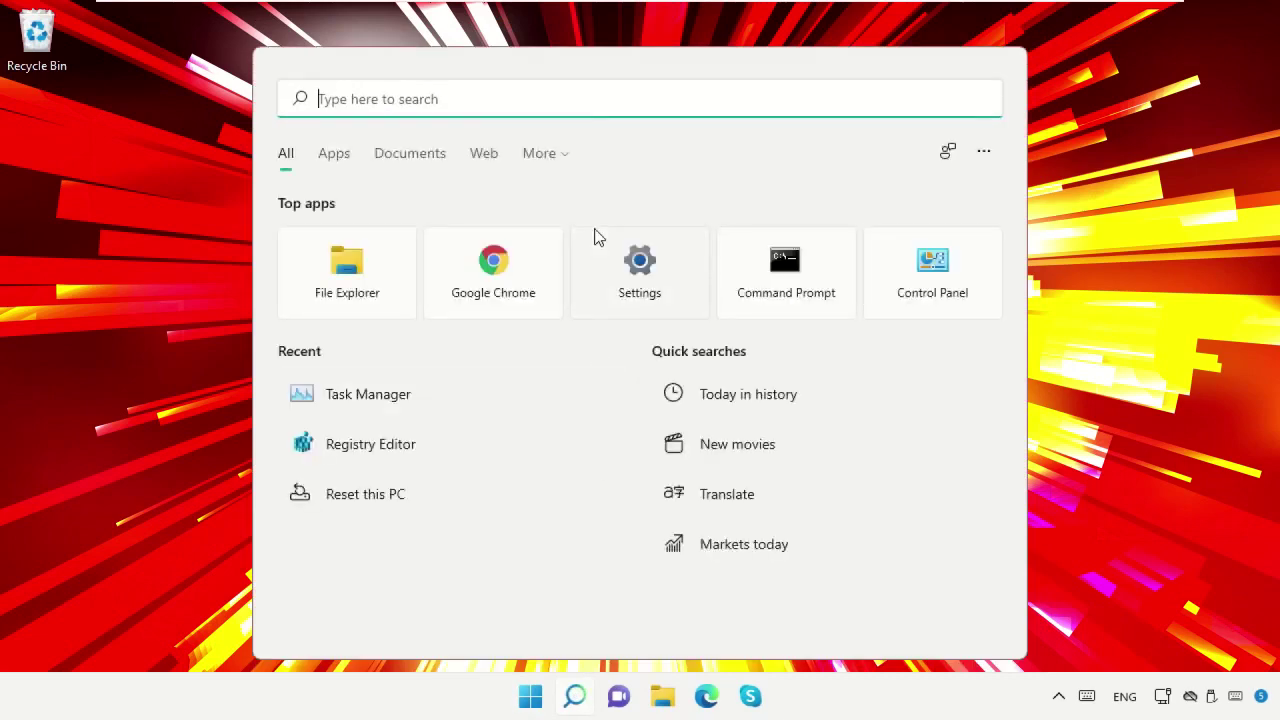
pyautogui.write('Regedit')
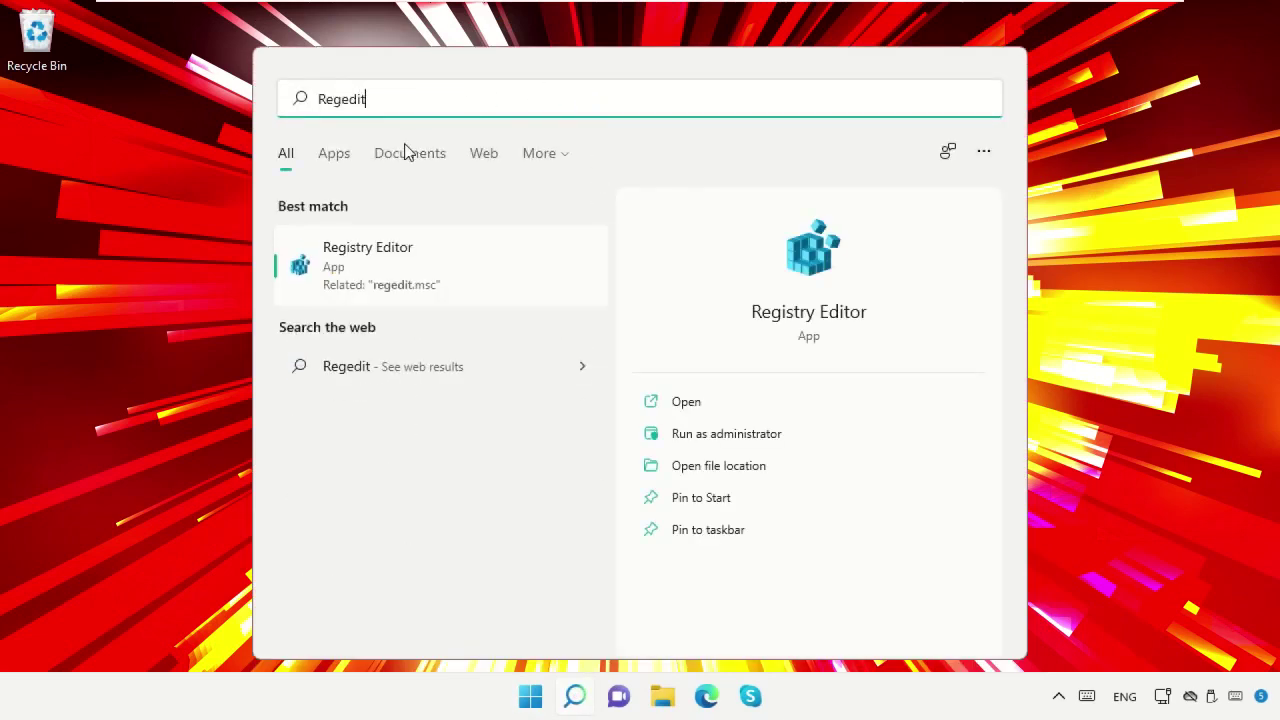
pyautogui.click(401, 258)
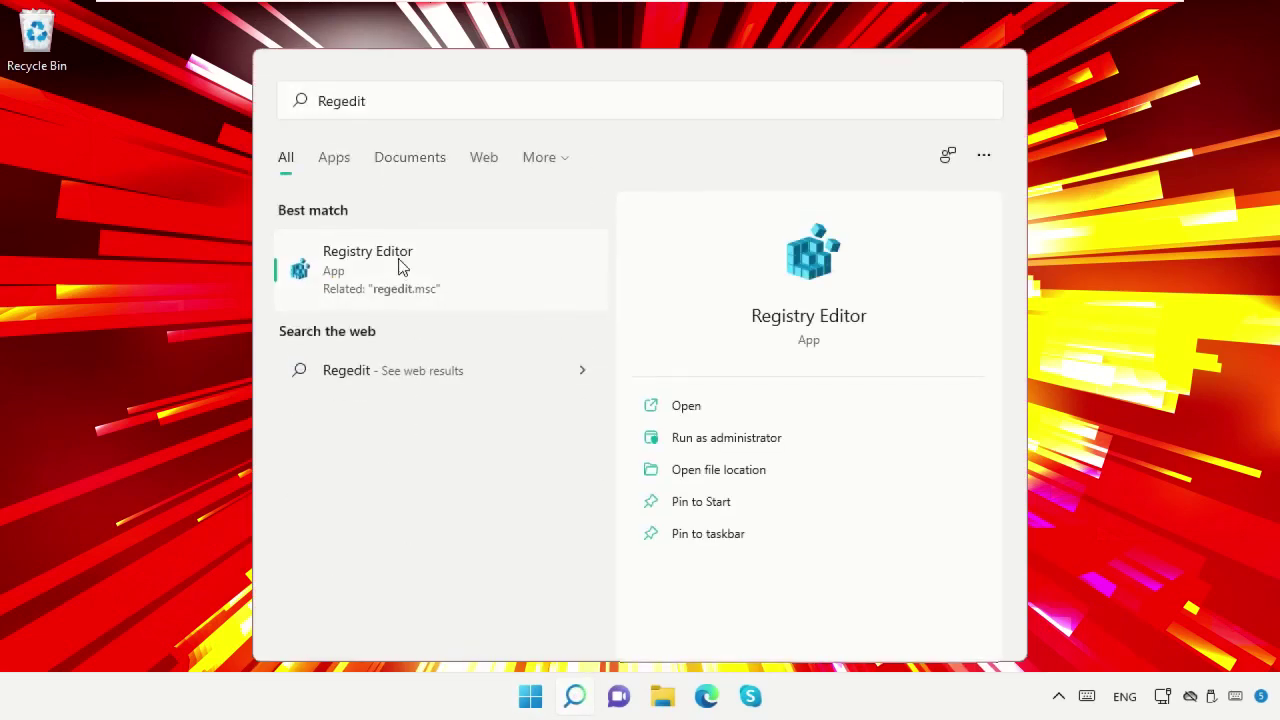
# - Go to the registry key HKEY_LOCAL_MACHINE\SYSTEM\CurrentControlSet\Control
pyautogui.click(366, 205)
pyautogui.click(302, 203)
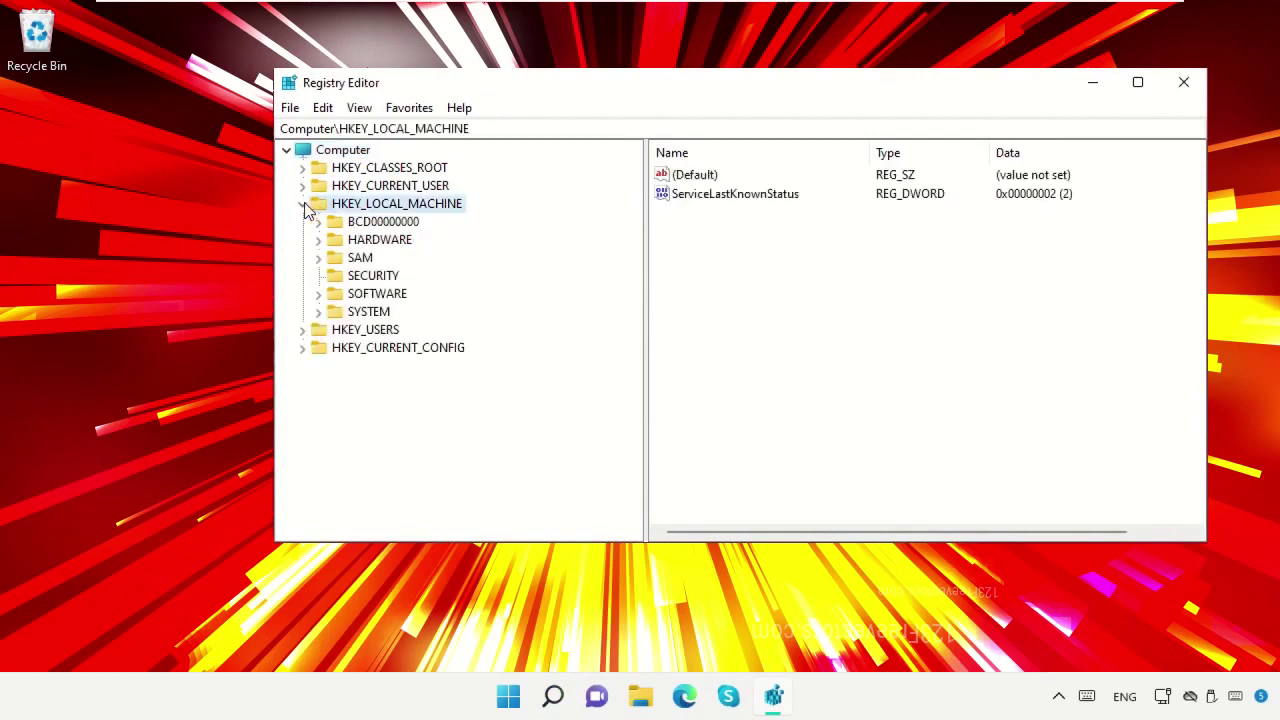
pyautogui.click(362, 312)
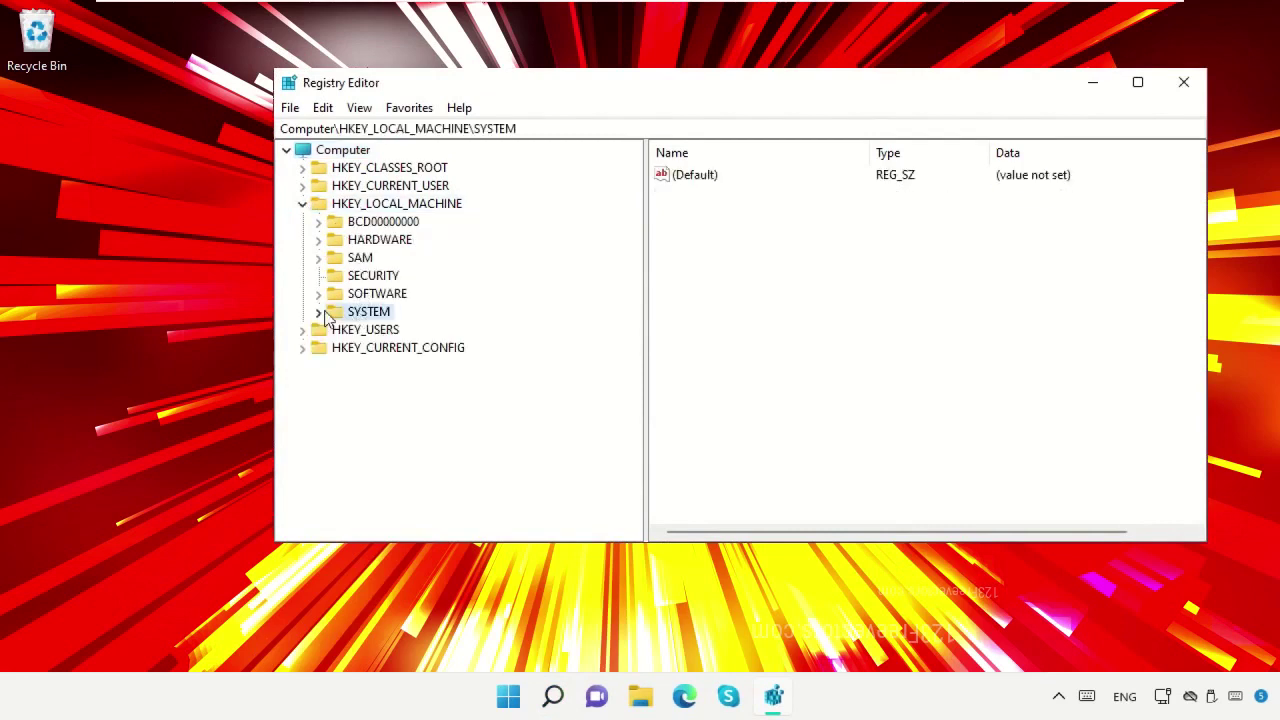
pyautogui.click(318, 312)
pyautogui.click(335, 257)
pyautogui.click(366, 280)
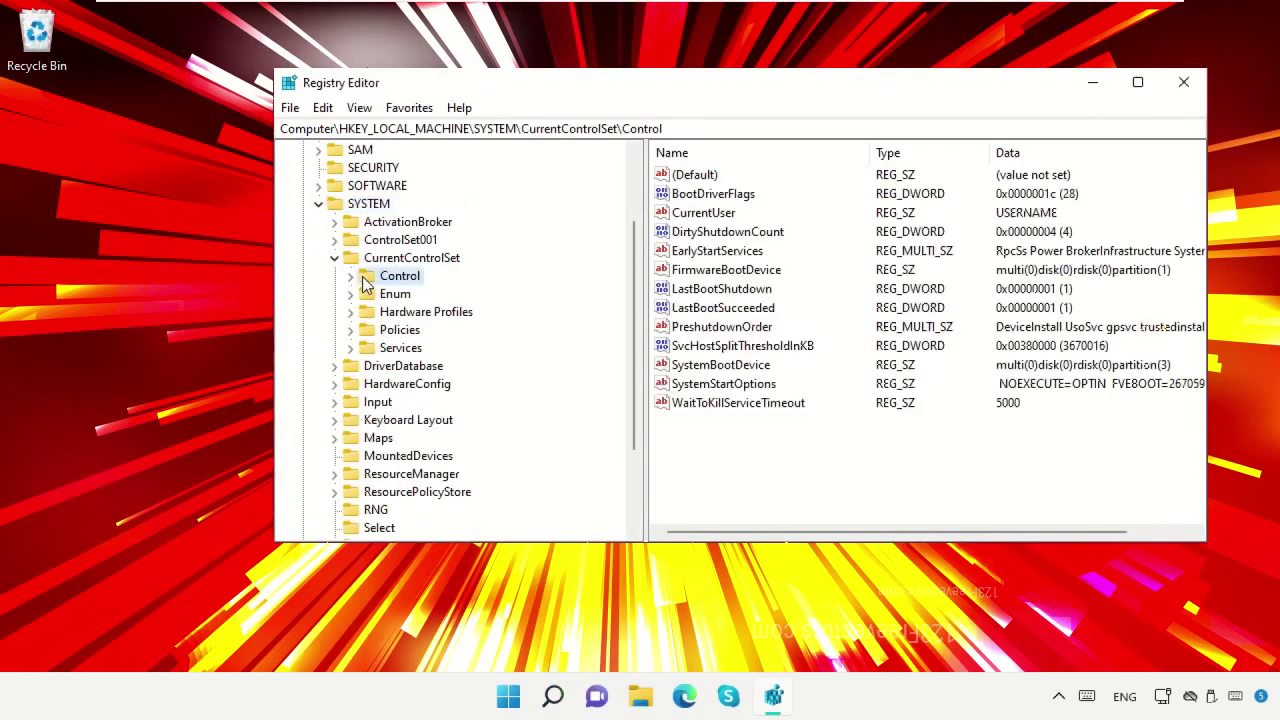
# - Open the SvcHostSplitThresholdInKB value of the Control key for editing
pyautogui.click(686, 347)
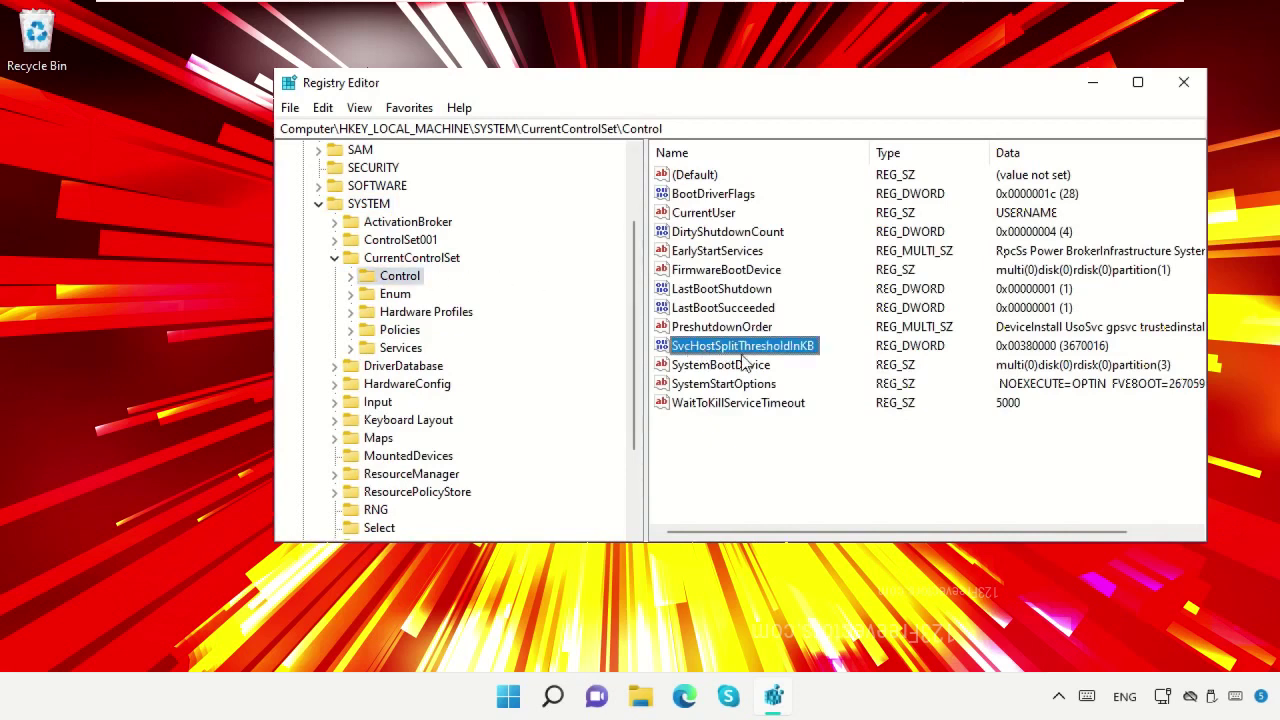
pyautogui.doubleClick(733, 350)
pyautogui.click(457, 276)
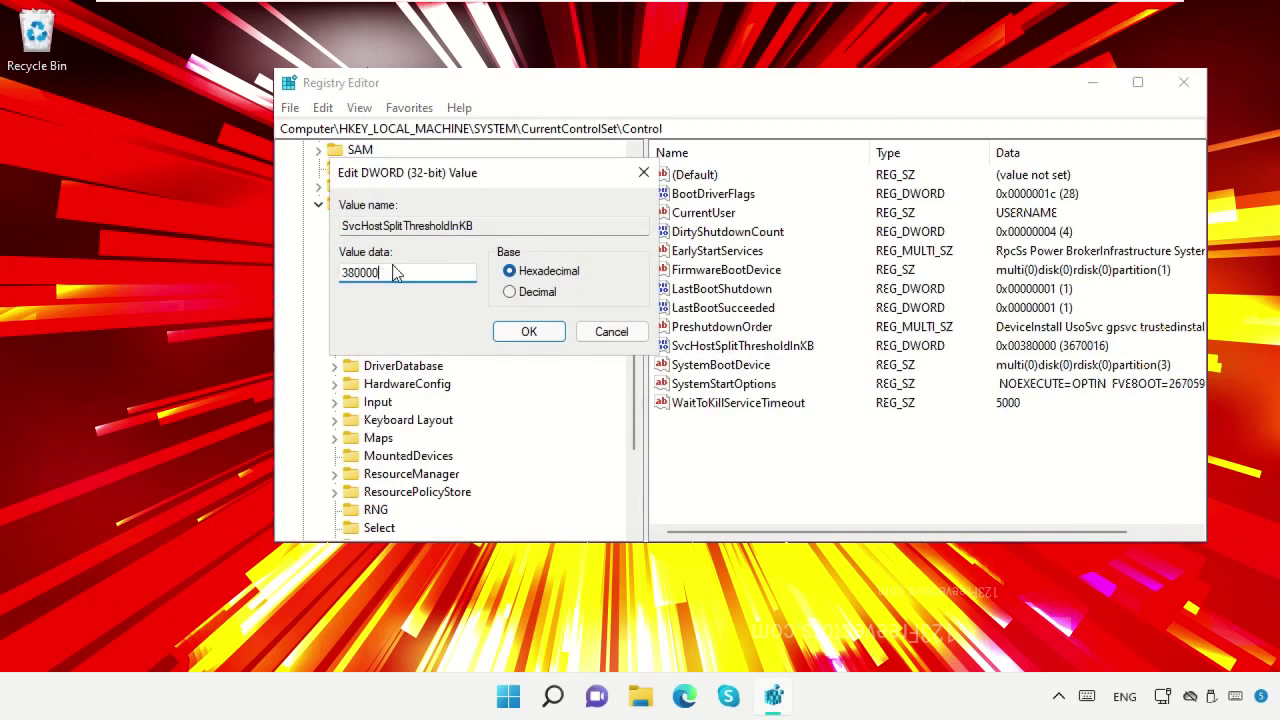
# - Search Windows for "System information", open the app and check the installed physical memory in the system summary
pyautogui.click(553, 690)
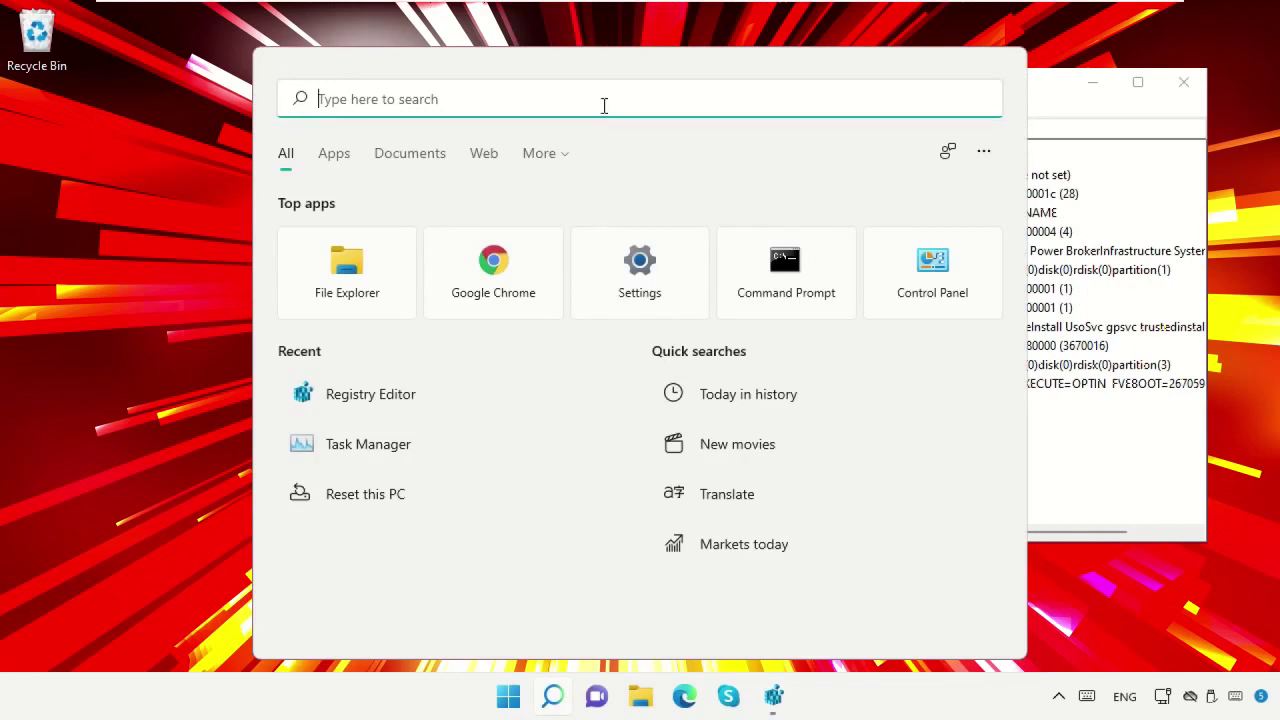
pyautogui.write('System information')
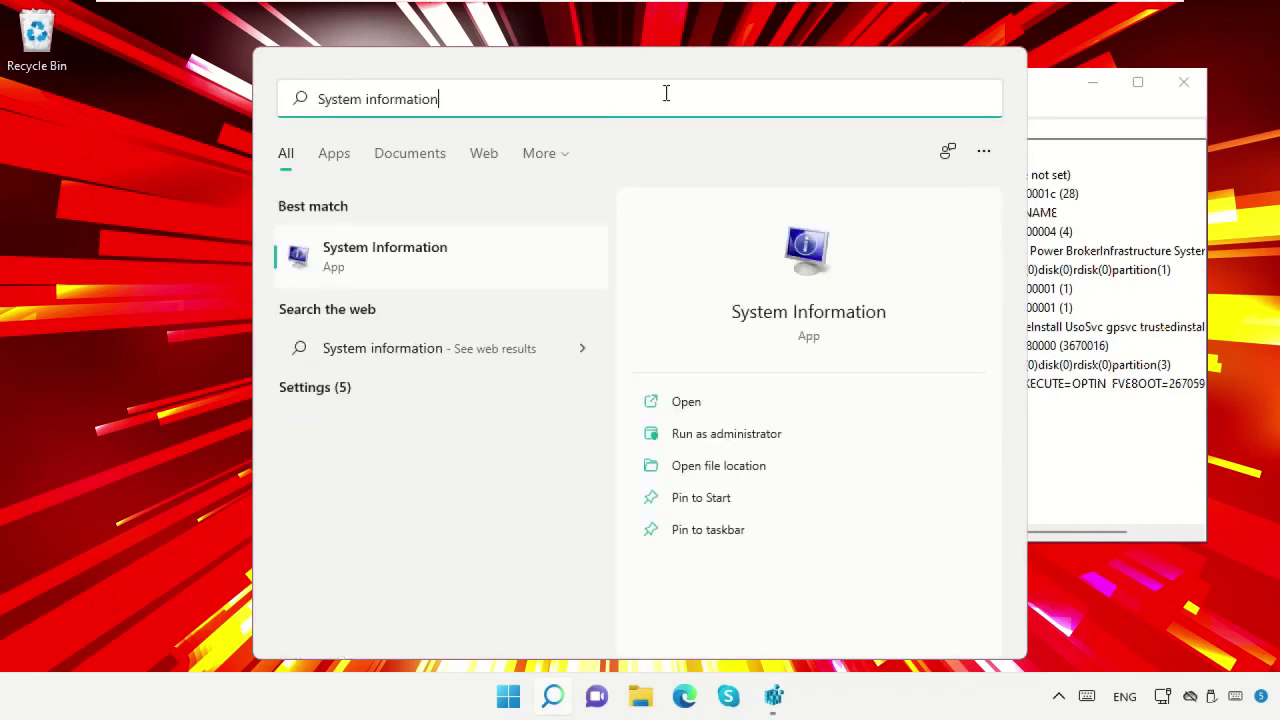
pyautogui.click(444, 247)
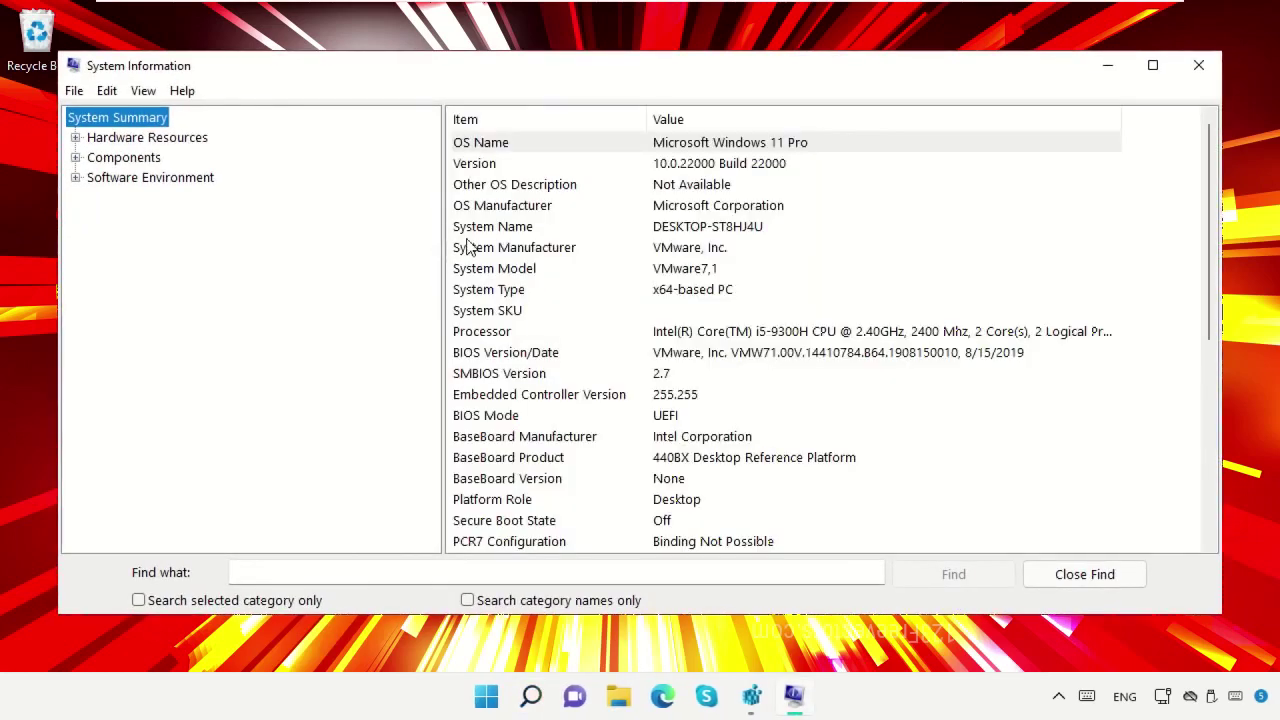
pyautogui.scroll(-4, 715, 311)
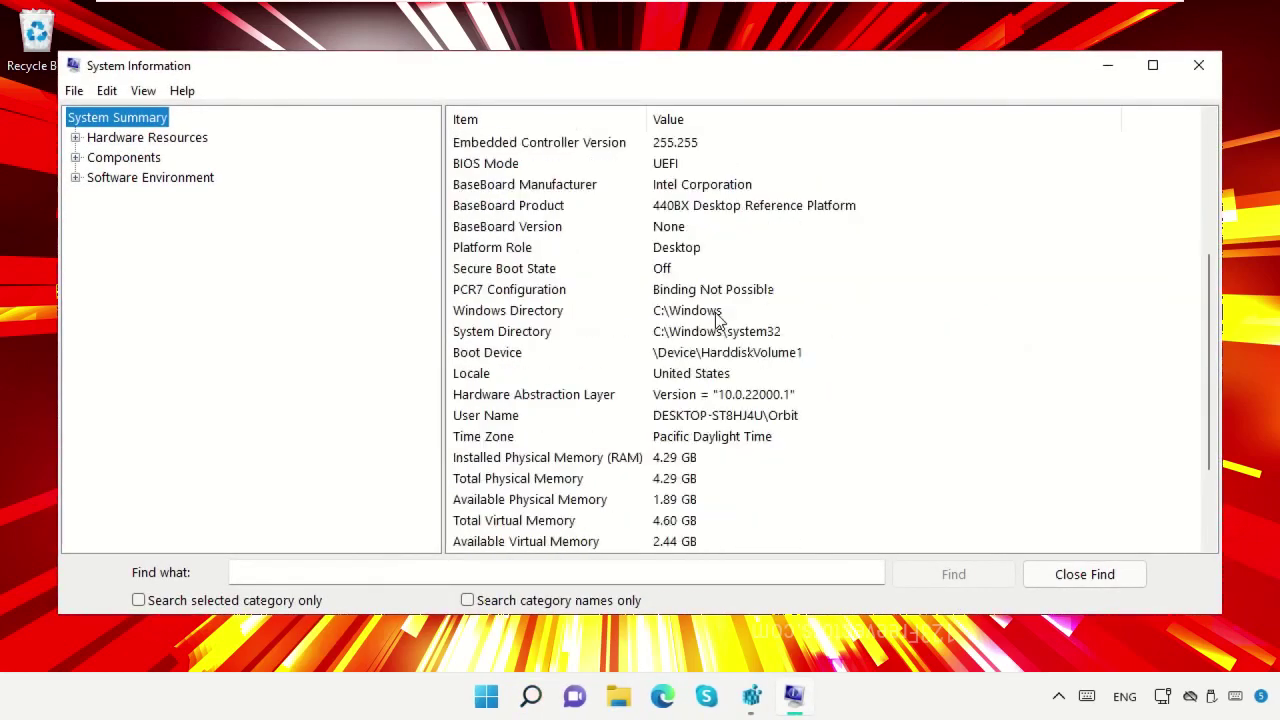
pyautogui.scroll(-2, 715, 318)
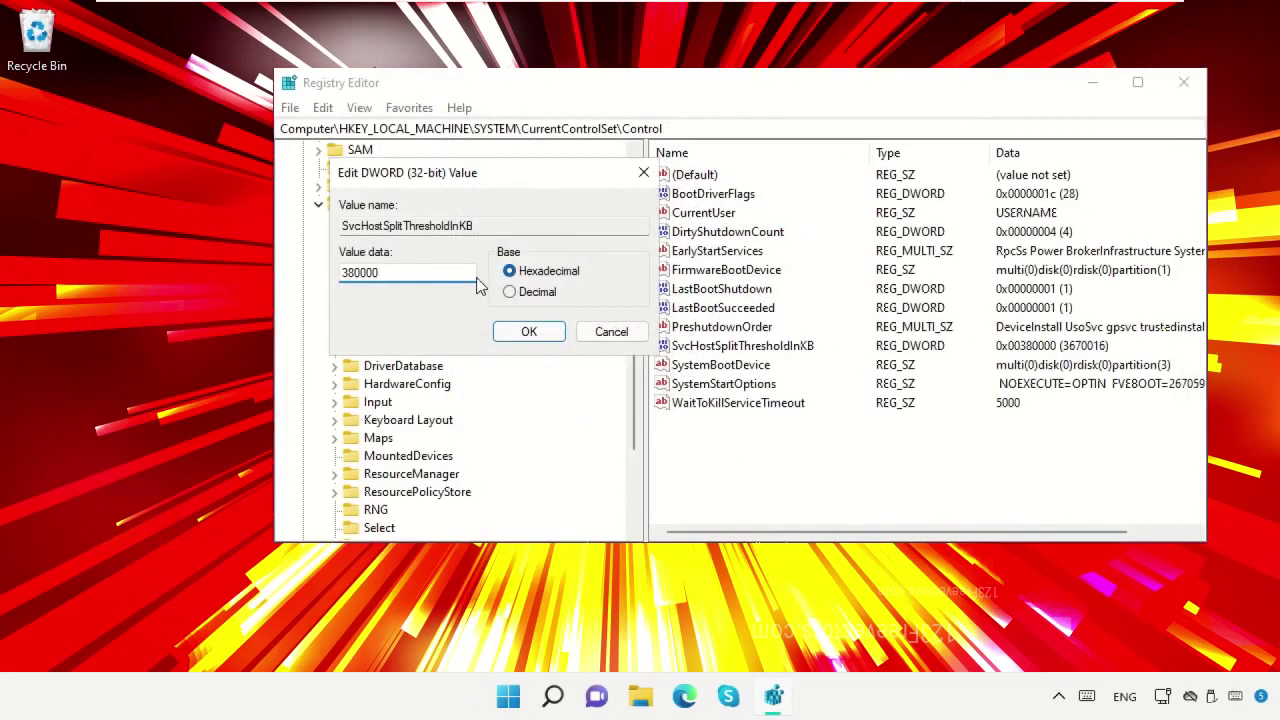
# - Clear the existing value data of SvcHostSplitThresholdInKB
pyautogui.press('BackSpace')
pyautogui.press('BackSpace')
pyautogui.press('BackSpace')
pyautogui.press('BackSpace')
pyautogui.press('BackSpace')
# - Search Windows for "calculator" and open the Calculator app
pyautogui.click(548, 698)
pyautogui.write('cal')
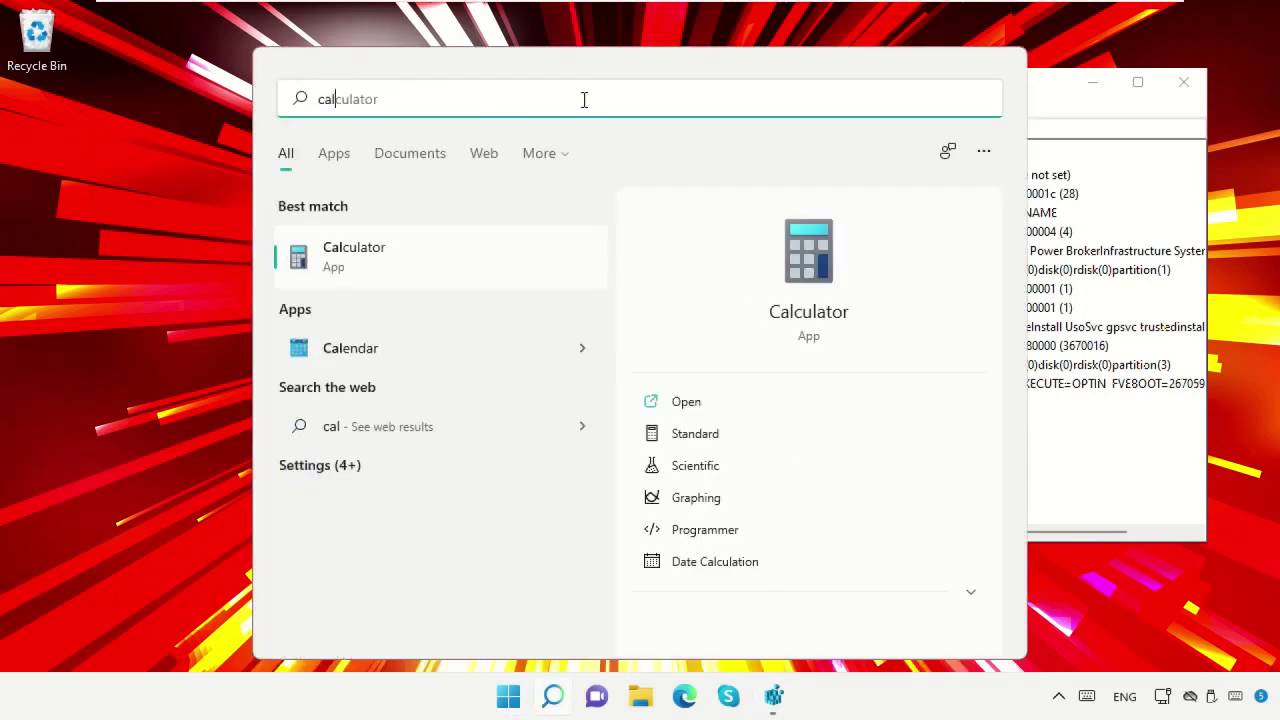
pyautogui.write('culator')
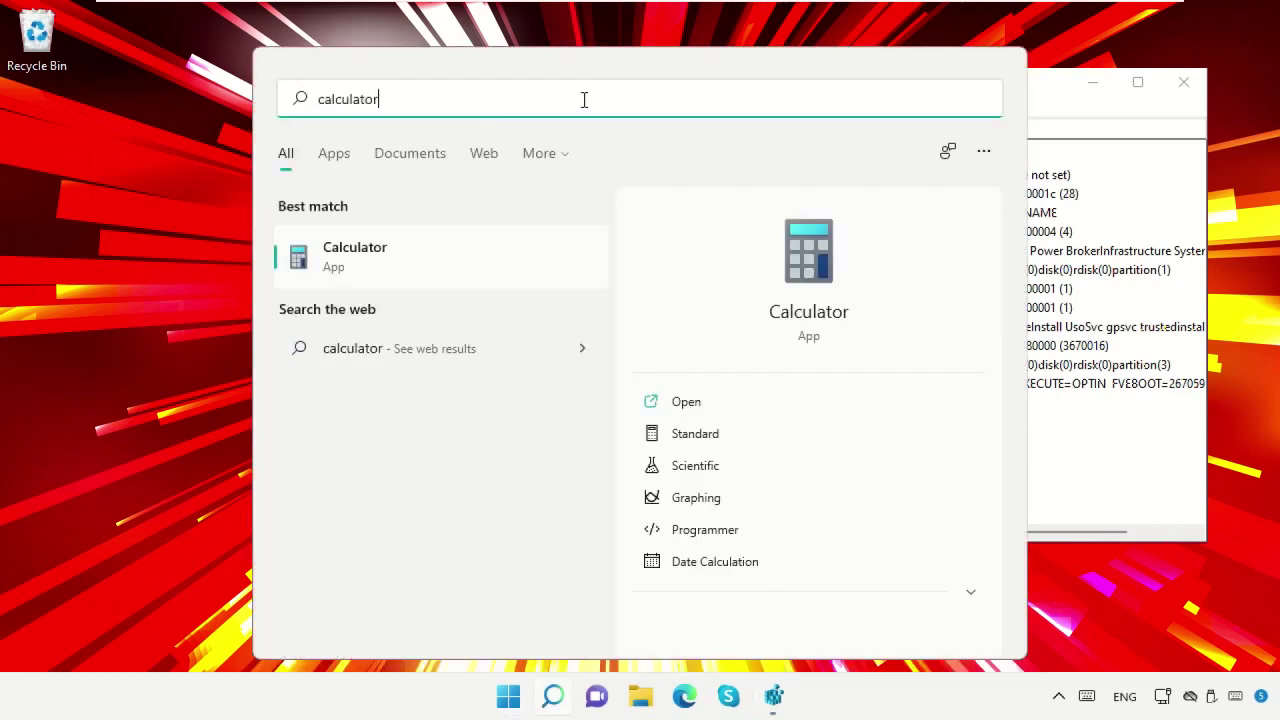
pyautogui.click(466, 245)
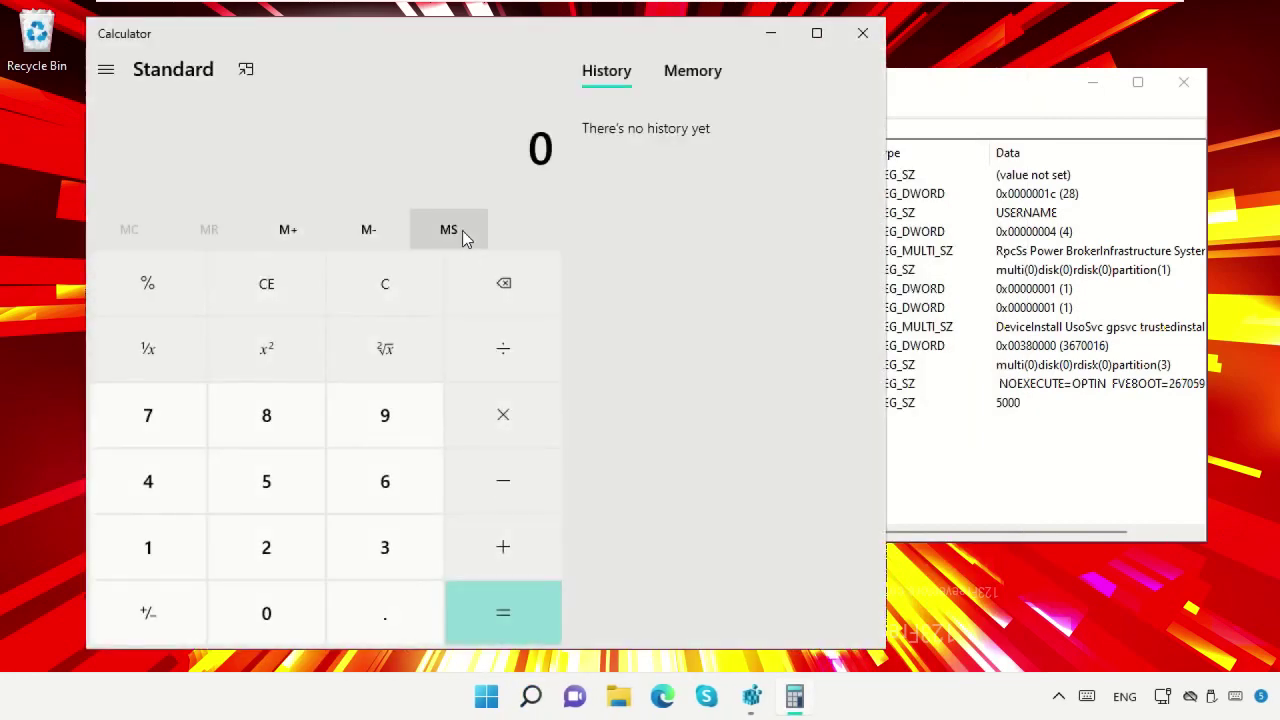
# - Calculate 4.29 multiplied by 1024 in Calculator
pyautogui.click(140, 500)
pyautogui.click(348, 609)
pyautogui.click(308, 546)
pyautogui.click(360, 418)
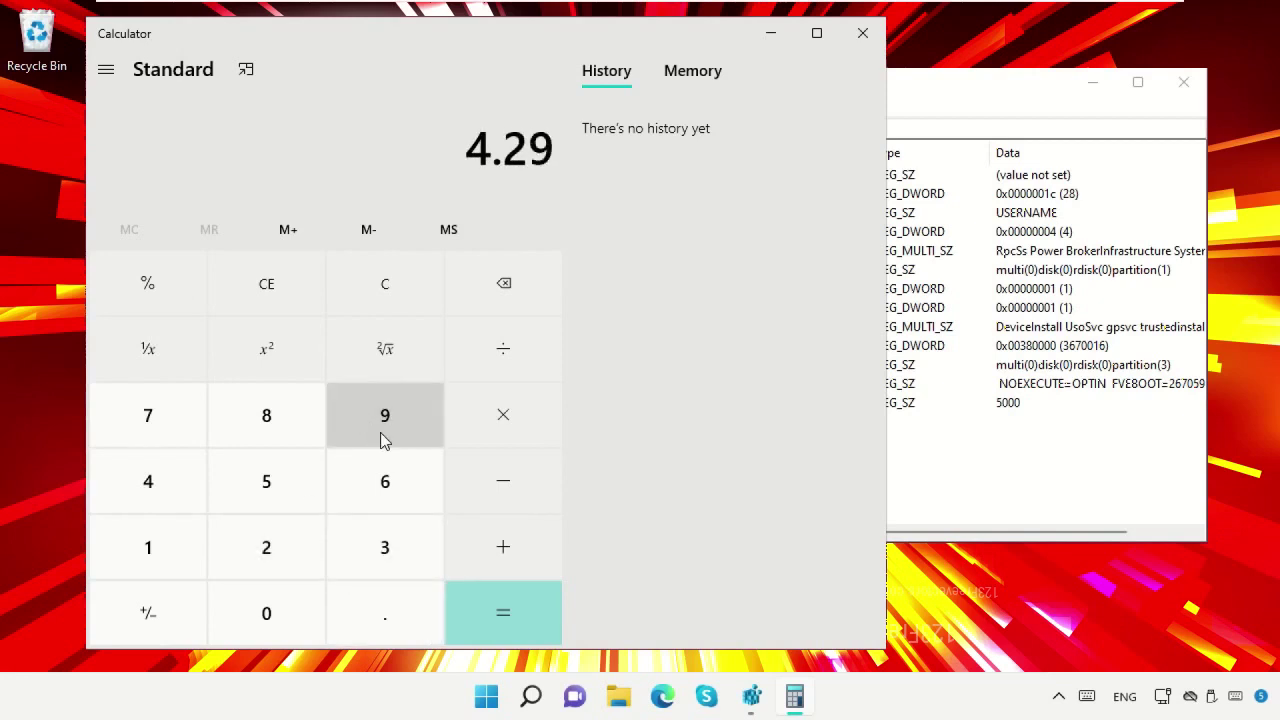
pyautogui.click(509, 417)
pyautogui.click(163, 546)
pyautogui.click(268, 606)
pyautogui.click(263, 569)
pyautogui.click(156, 510)
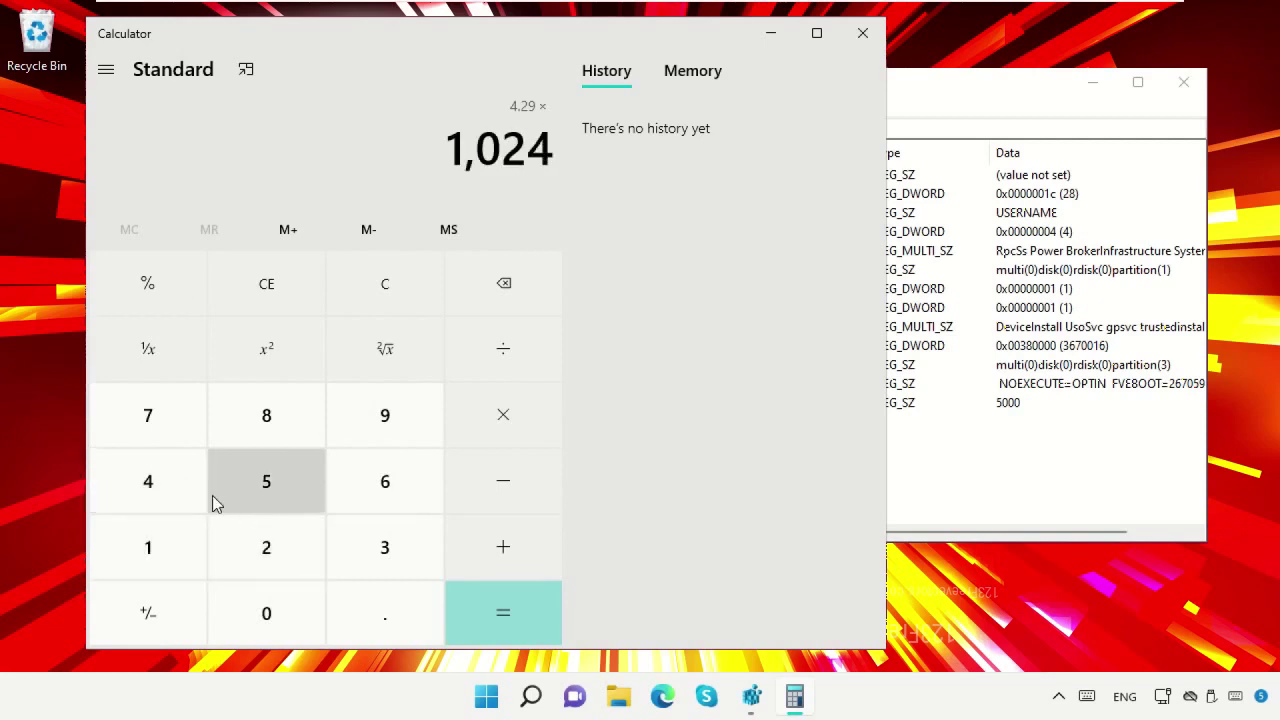
pyautogui.click(476, 622)
# - Multiply the previous result by 1024 again to convert the memory size to kilobytes
pyautogui.click(486, 434)
pyautogui.click(148, 547)
pyautogui.click(257, 608)
pyautogui.click(258, 555)
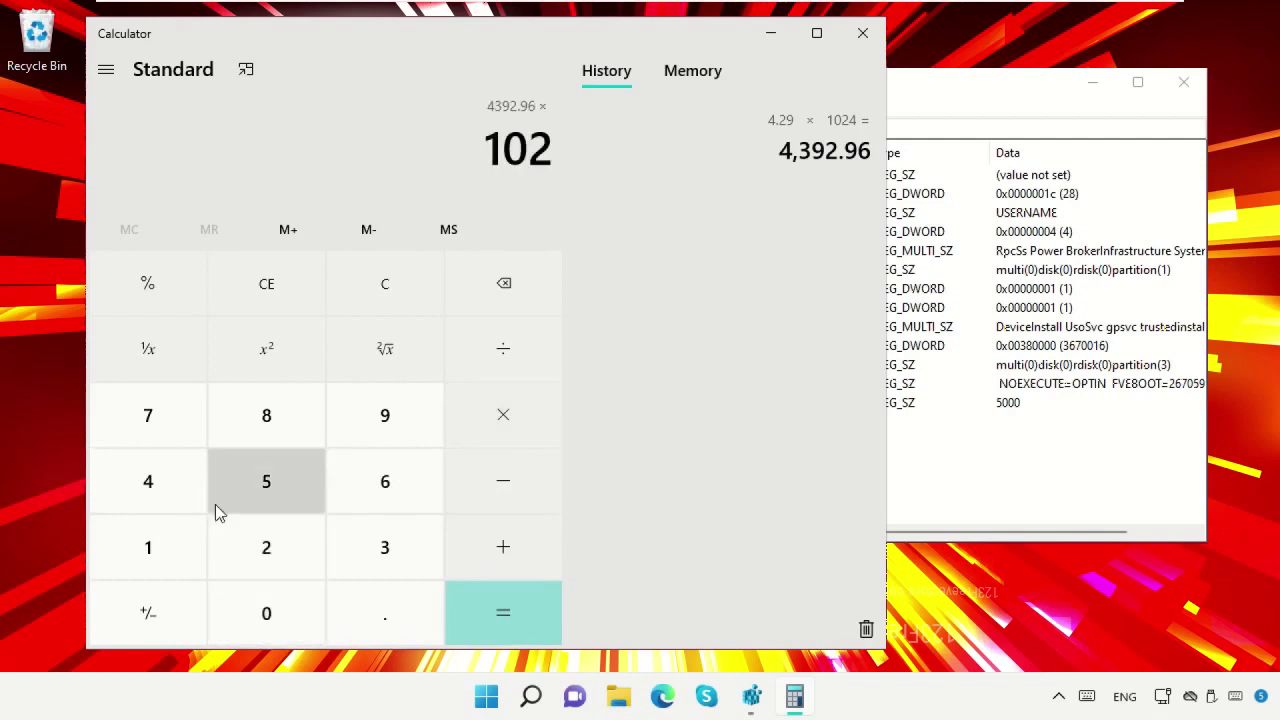
pyautogui.click(170, 483)
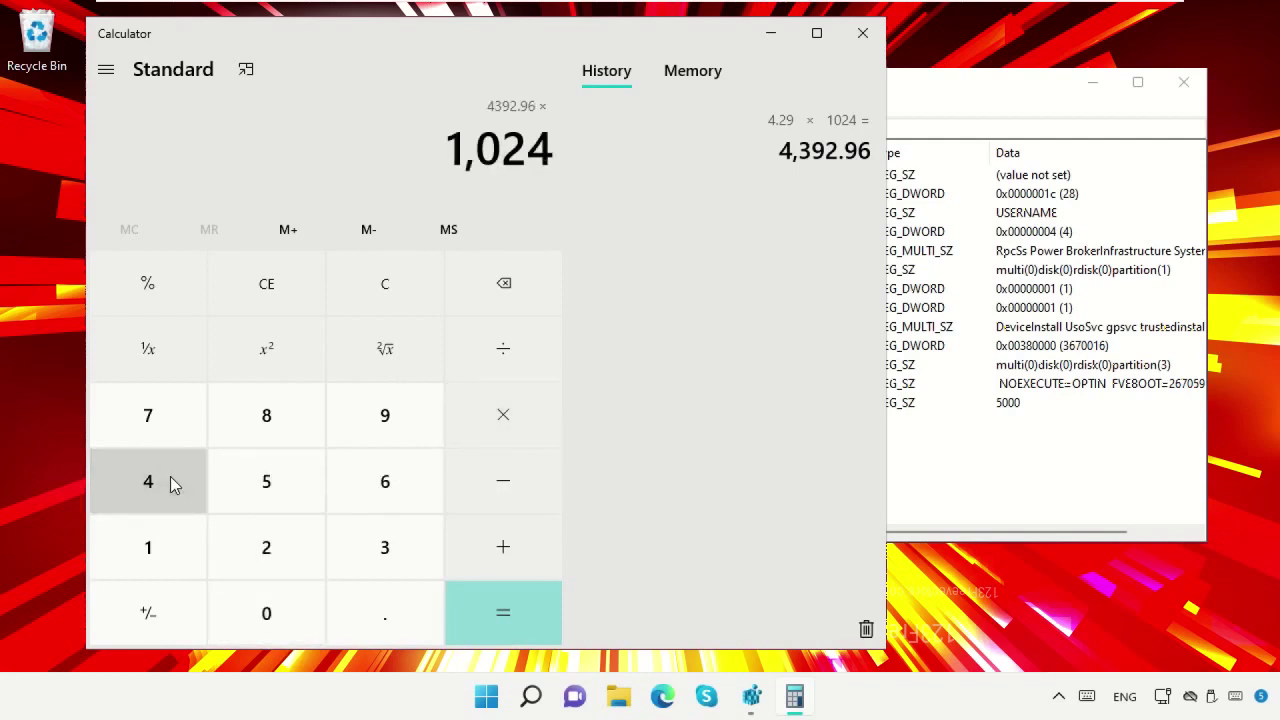
pyautogui.click(486, 622)
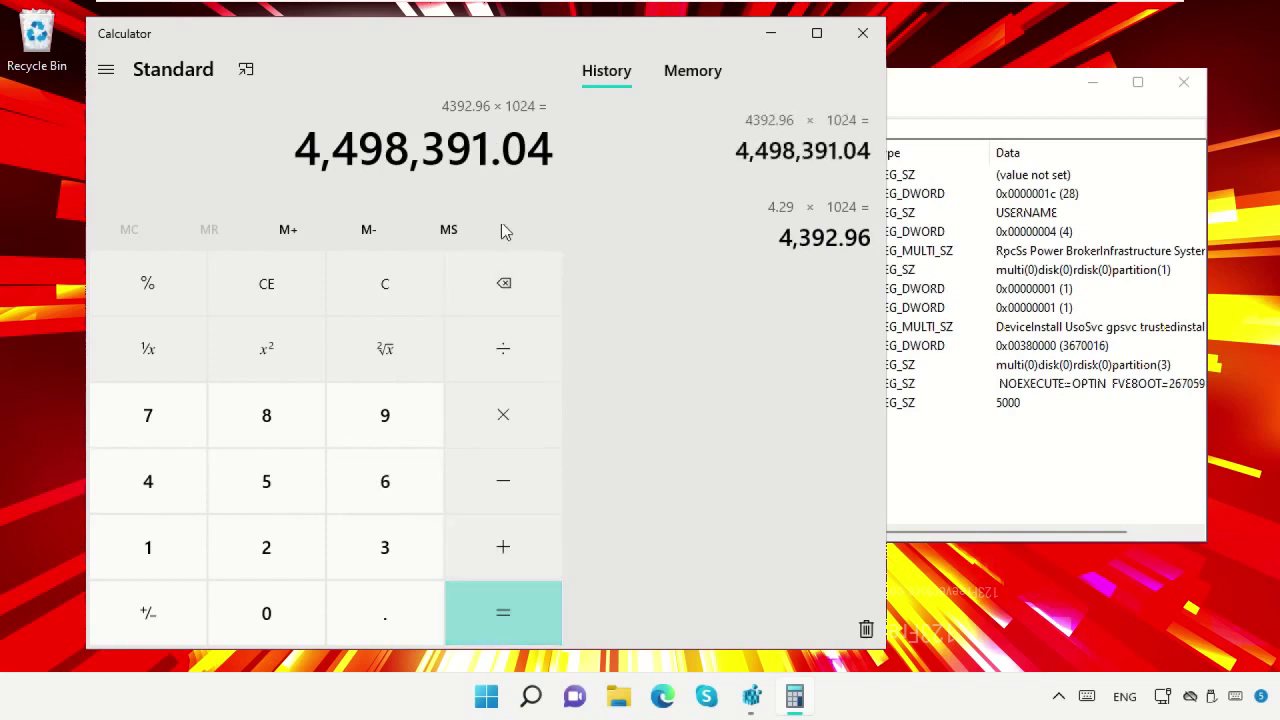
# - Copy only the whole-number part of the calculated result, without the decimals, and close Calculator
pyautogui.moveTo(492, 162); pyautogui.dragTo(295, 165)
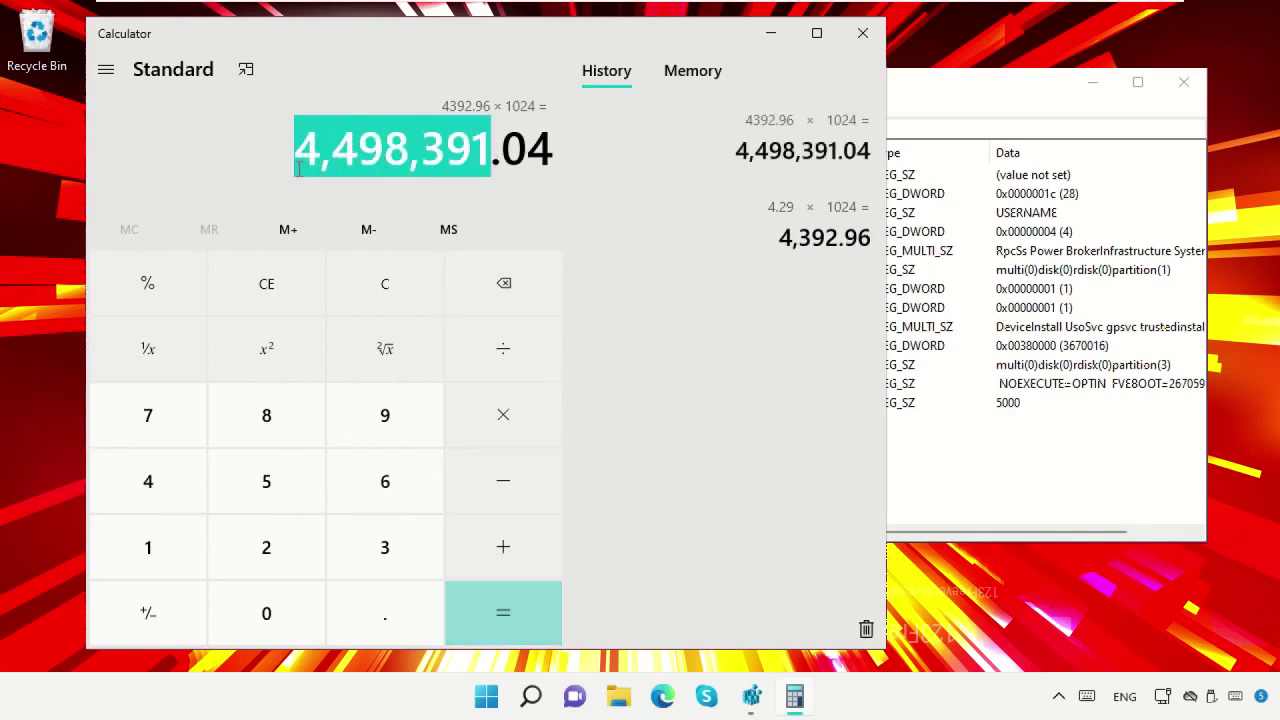
pyautogui.rightClick(338, 165)
pyautogui.click(402, 182)
pyautogui.click(858, 36)
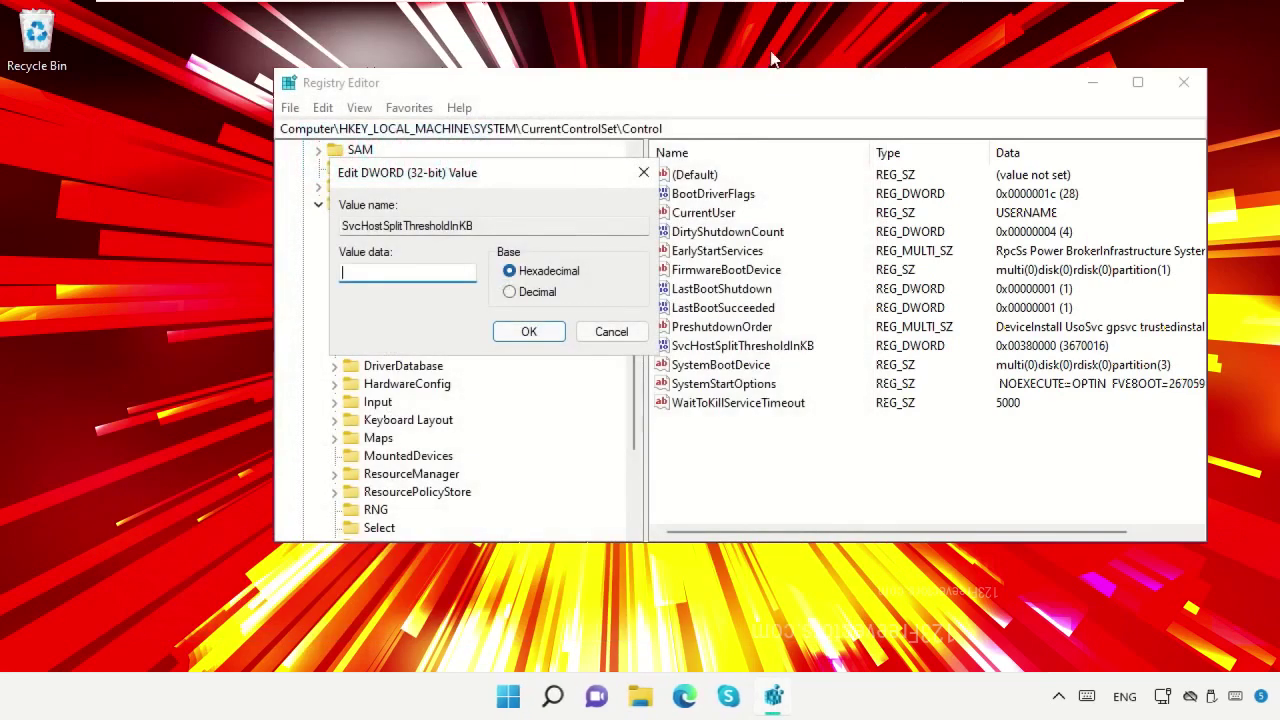
# - Paste the copied number as the SvcHostSplitThresholdInKB value data, remove its comma to get hexadecimal 449839, save it and close Registry Editor
pyautogui.rightClick(419, 267)
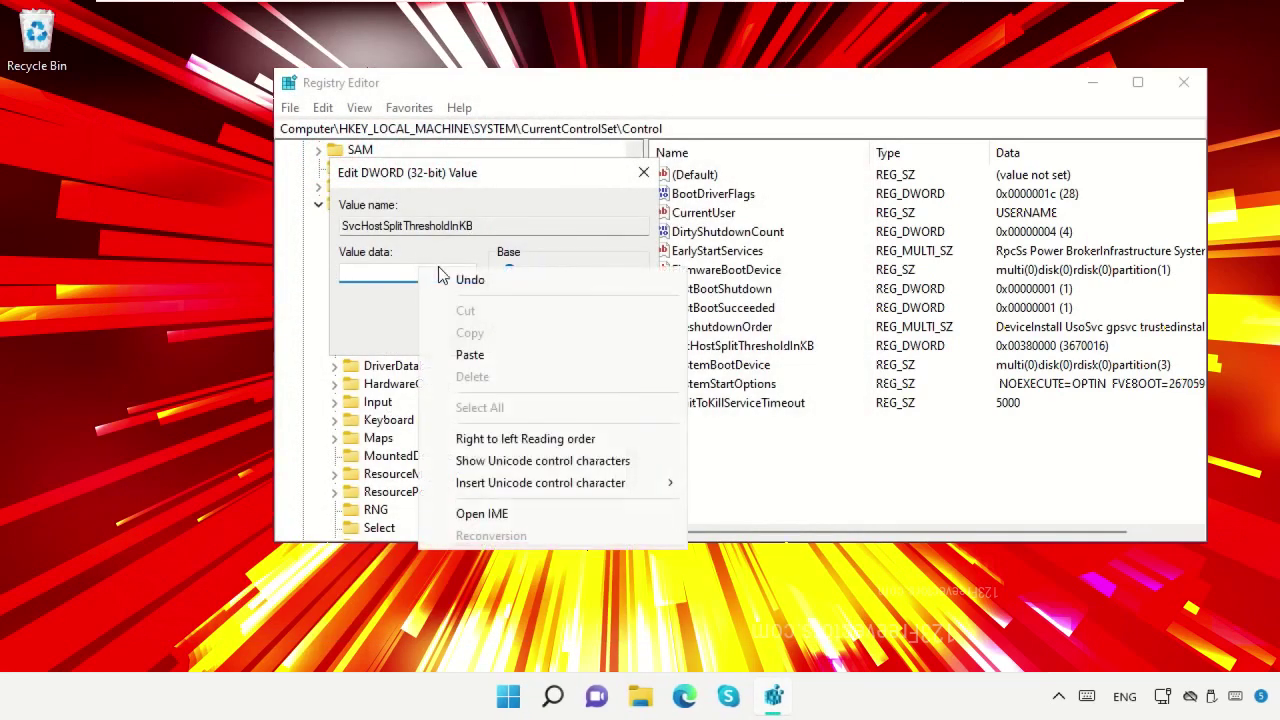
pyautogui.click(470, 354)
pyautogui.click(373, 281)
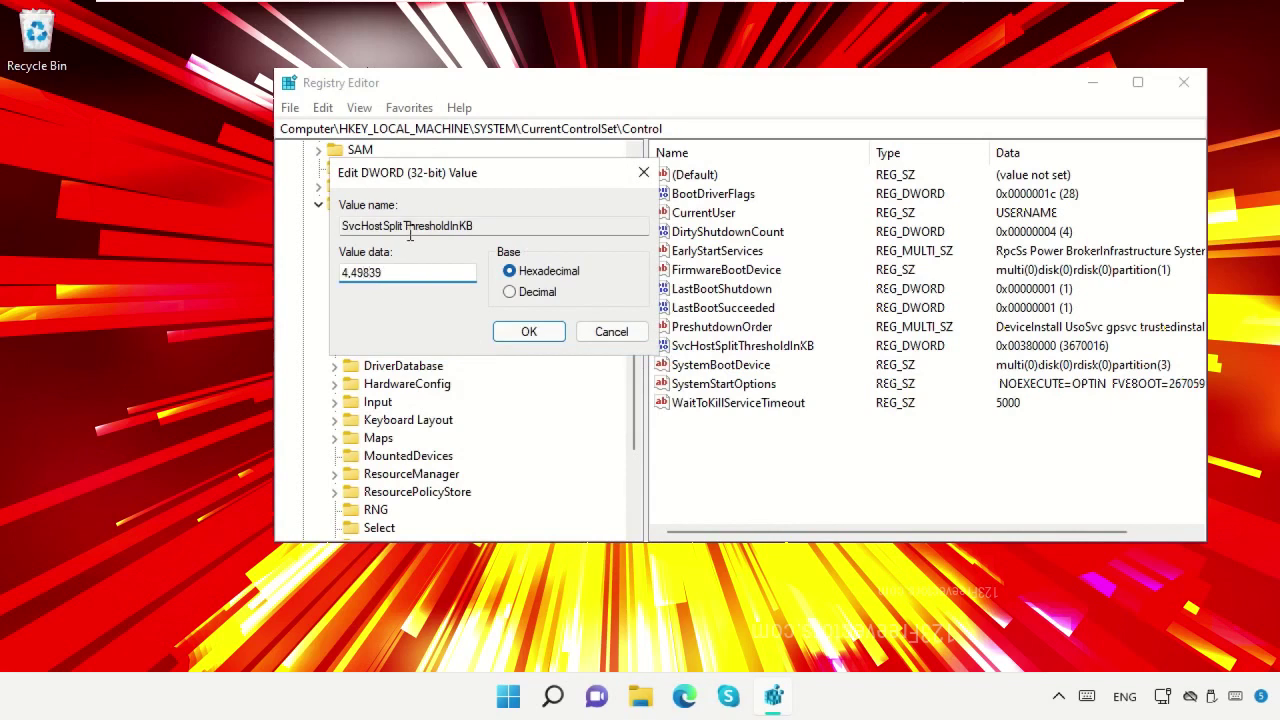
pyautogui.press('BackSpace')
pyautogui.click(436, 273)
pyautogui.click(529, 331)
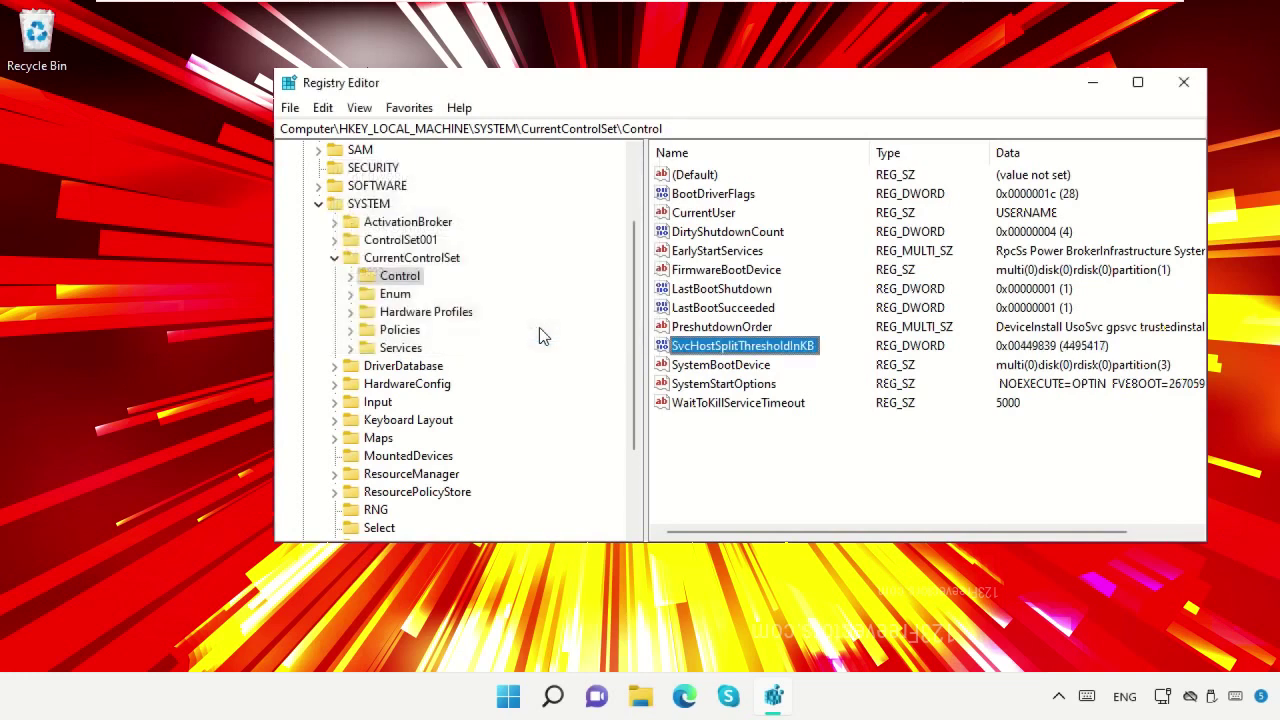
pyautogui.click(828, 365)
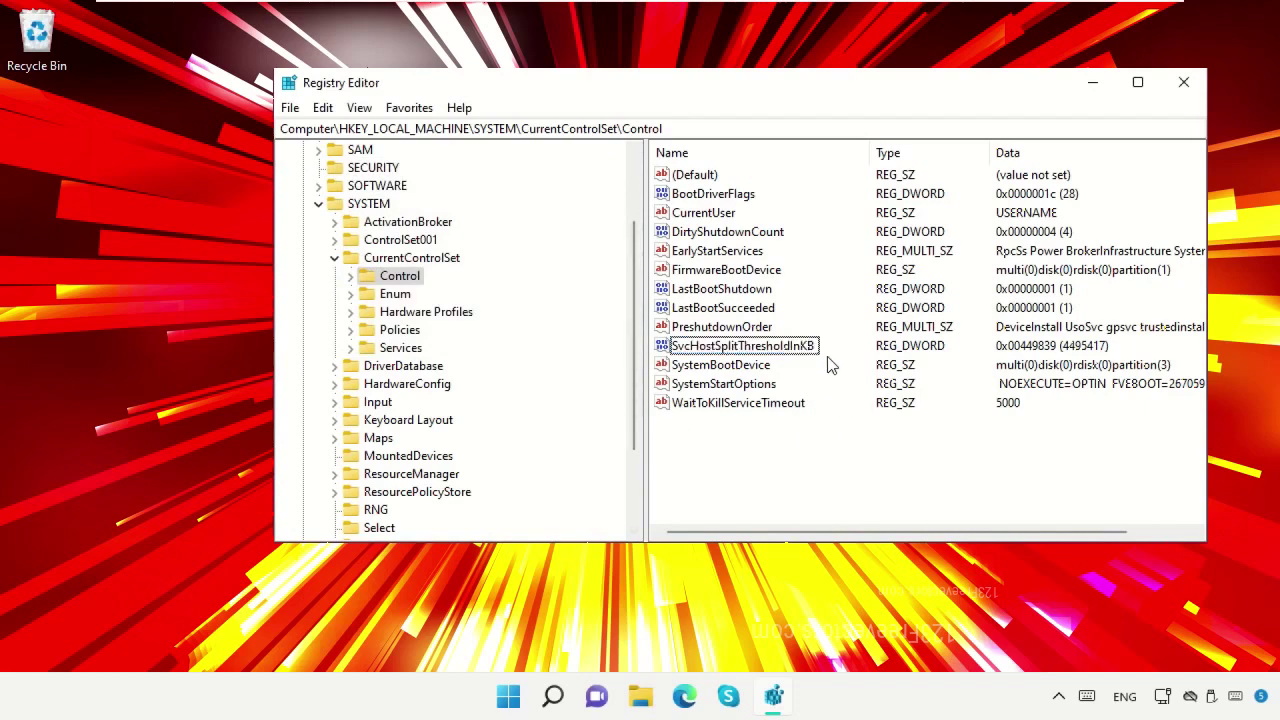
pyautogui.click(1183, 82)
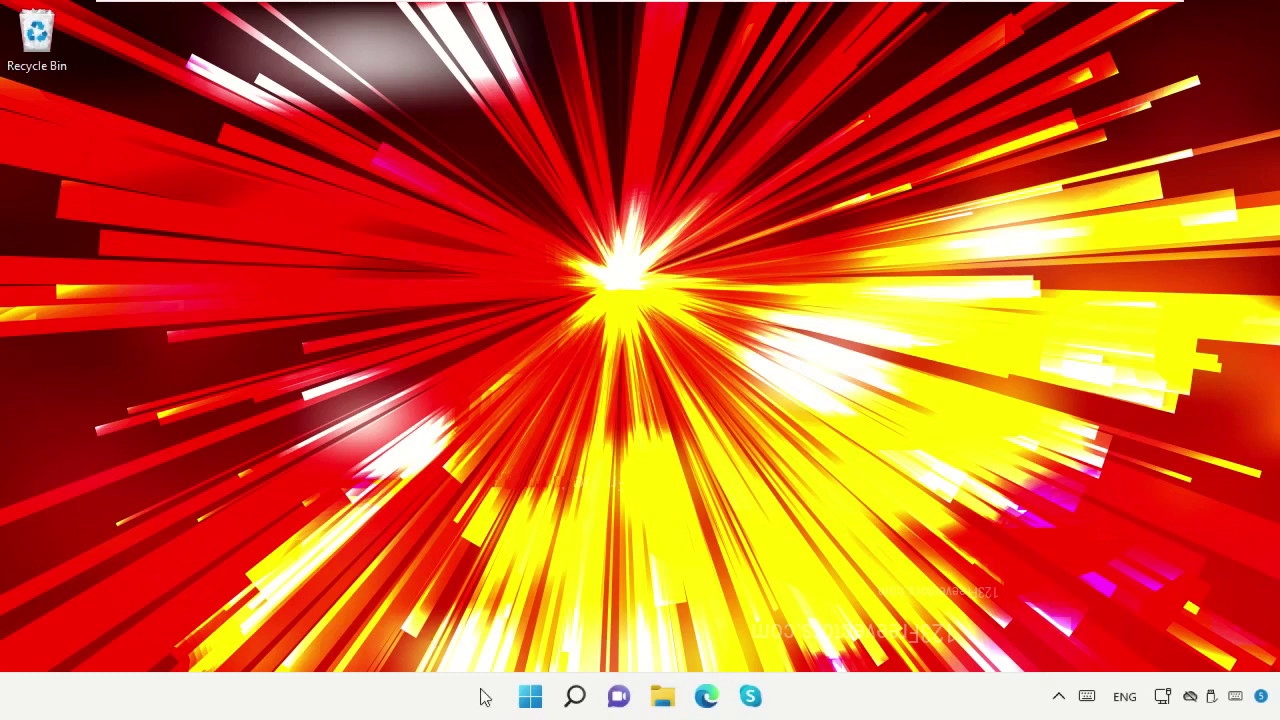
# - Open Event Viewer with the Run command "Eventvwr"
pyautogui.rightClick(530, 703)
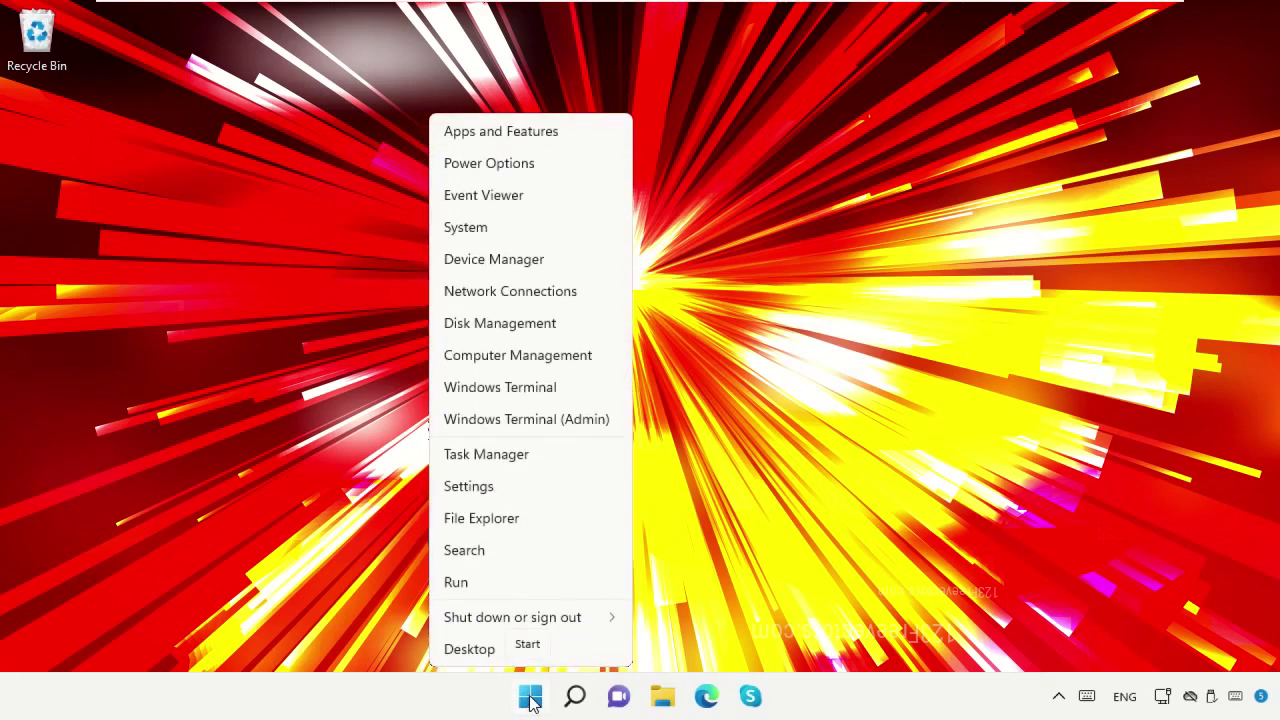
pyautogui.click(490, 590)
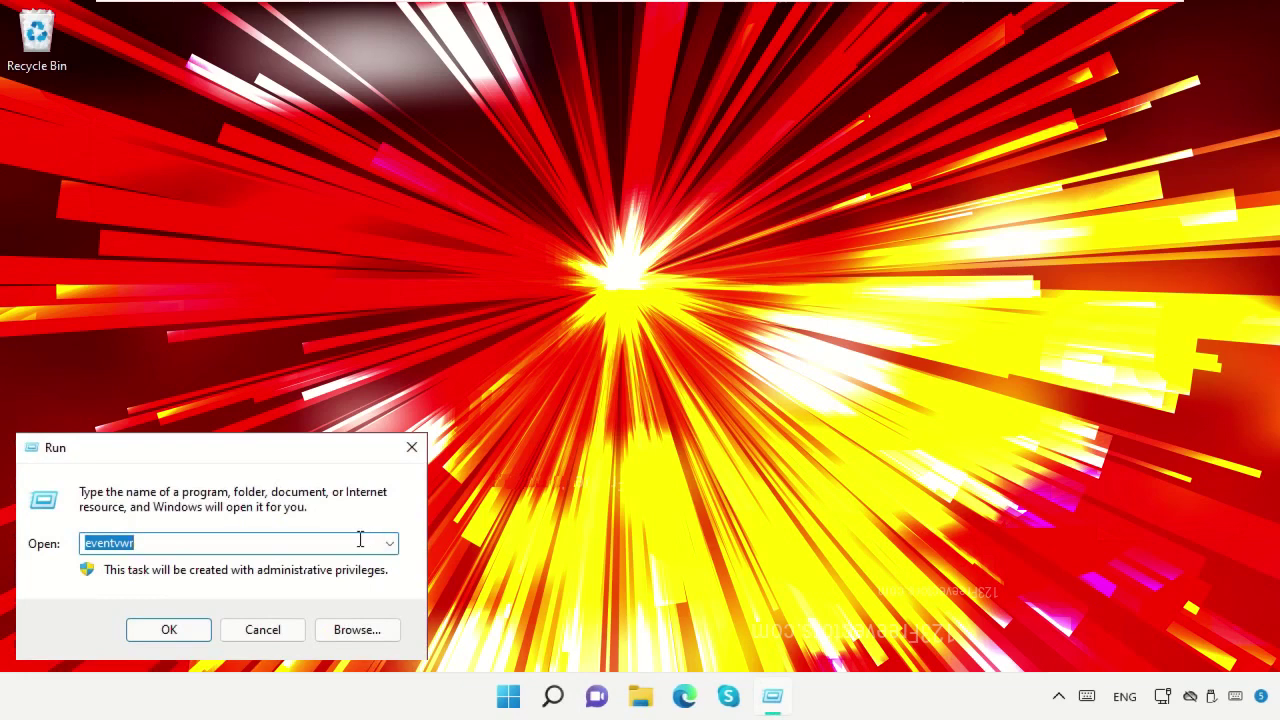
pyautogui.press('BackSpace')
pyautogui.write('Eventvwr')
pyautogui.click(163, 630)
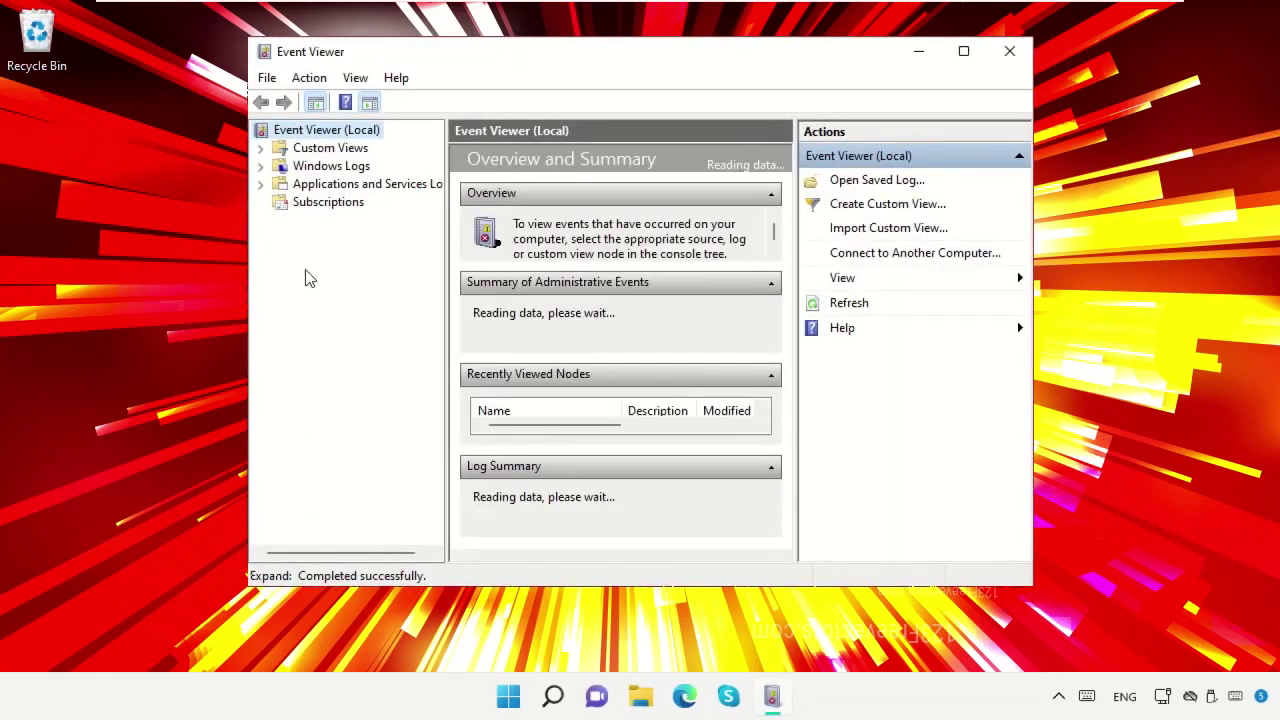
# - Expand Windows Logs and clear the Application log without saving its contents
pyautogui.click(276, 168)
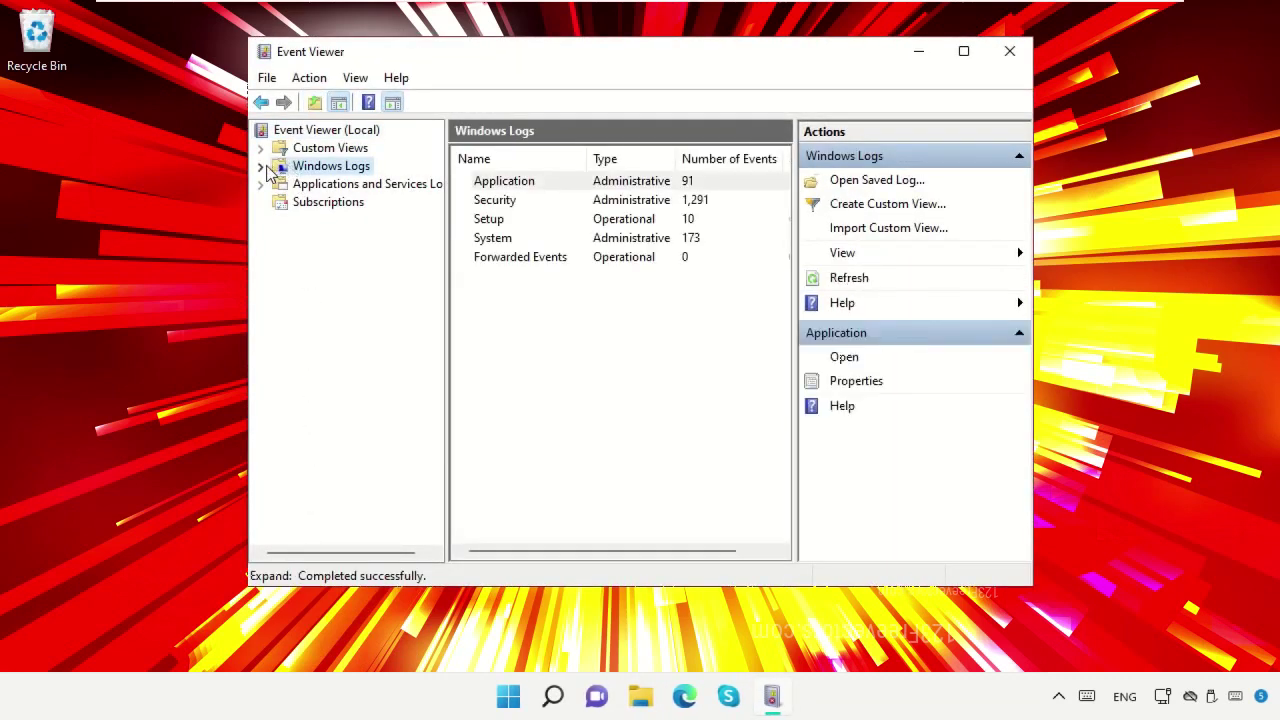
pyautogui.click(264, 166)
pyautogui.click(302, 186)
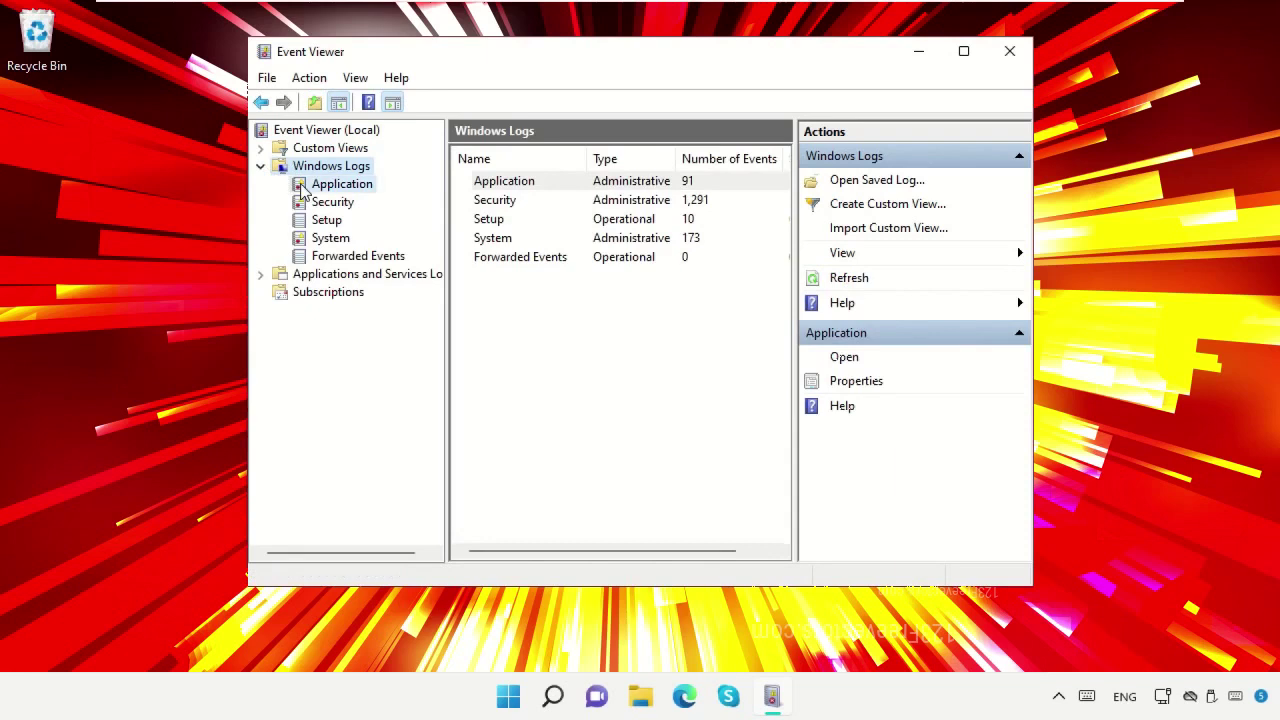
pyautogui.click(836, 252)
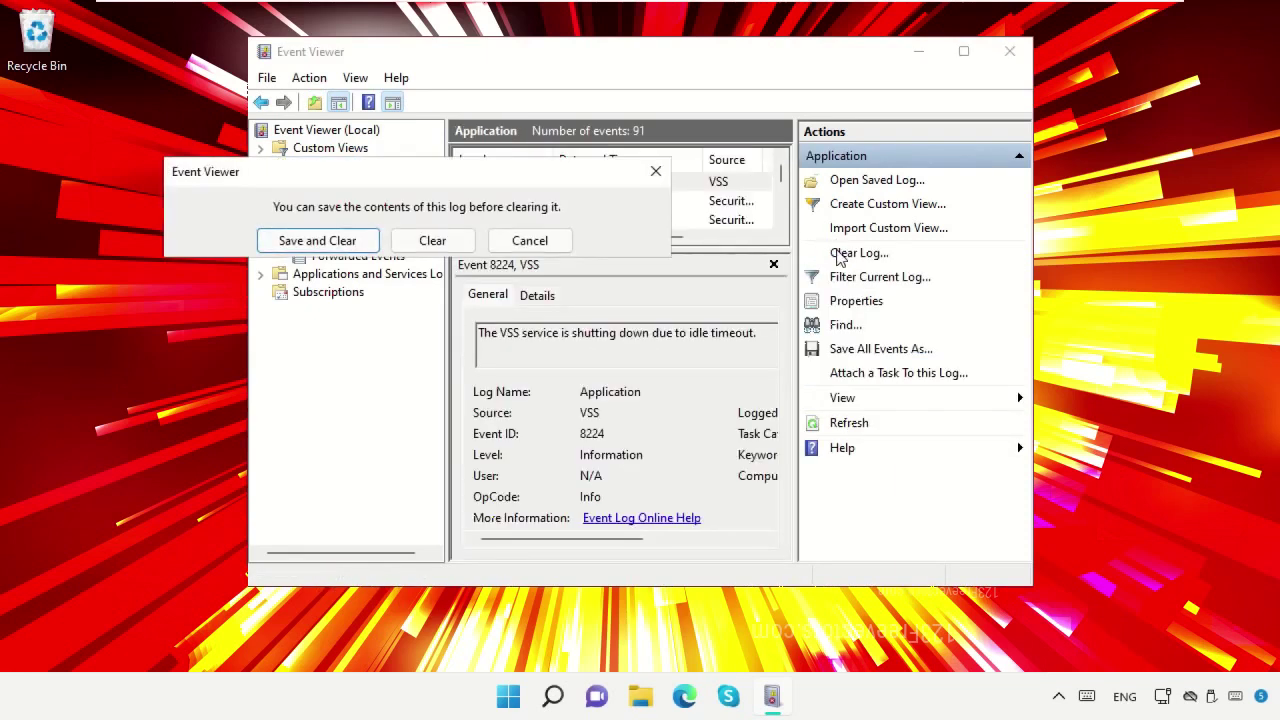
pyautogui.click(457, 240)
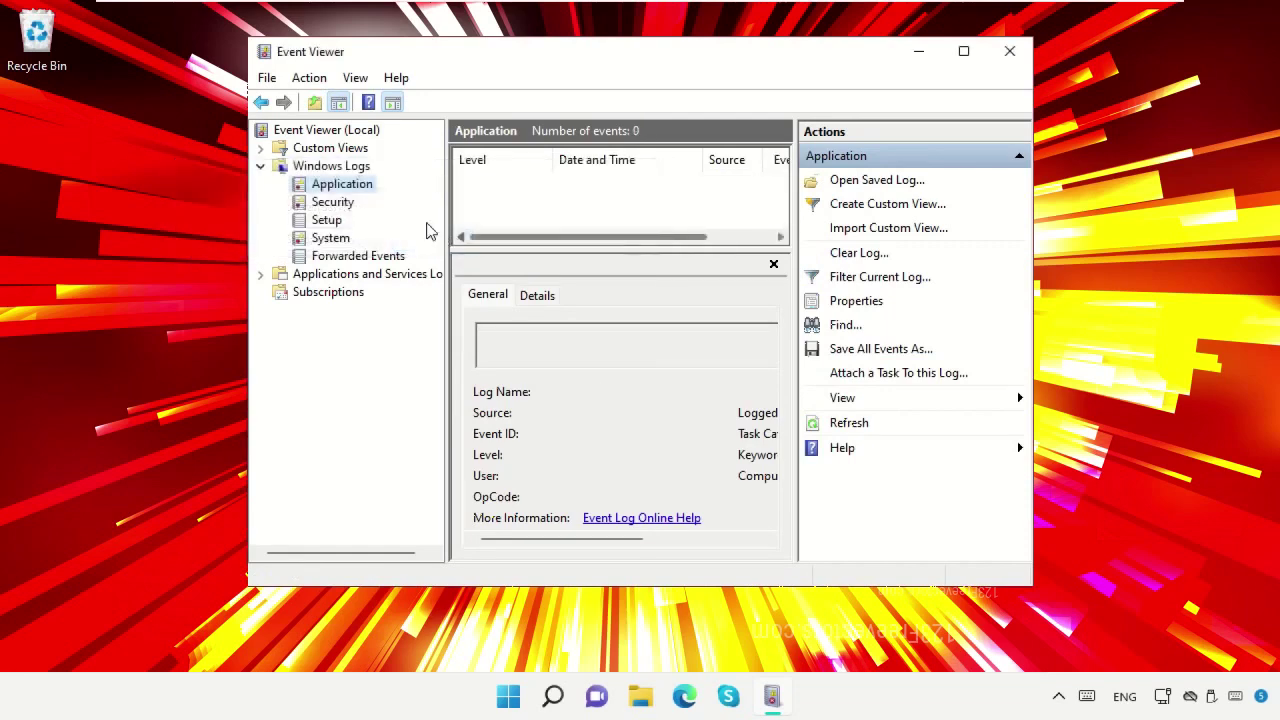
# - Clear the Security and Setup logs under Windows Logs without saving their contents
pyautogui.click(350, 202)
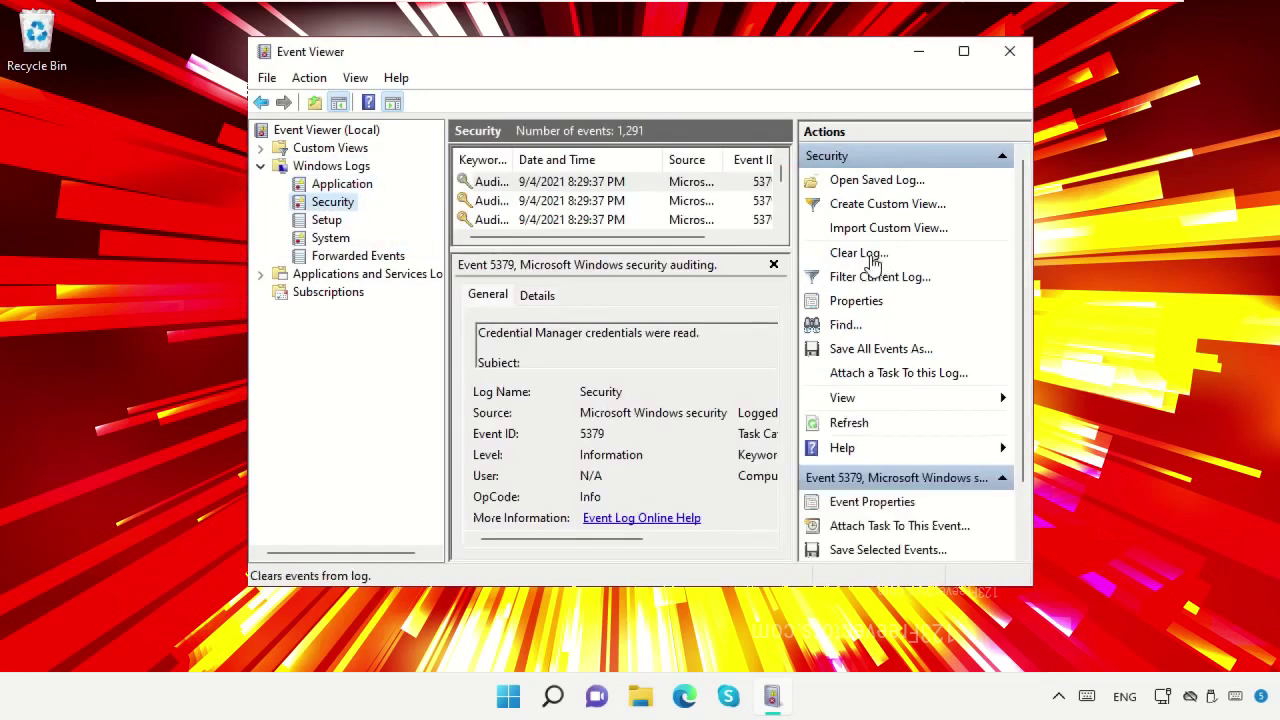
pyautogui.click(842, 254)
pyautogui.click(303, 112)
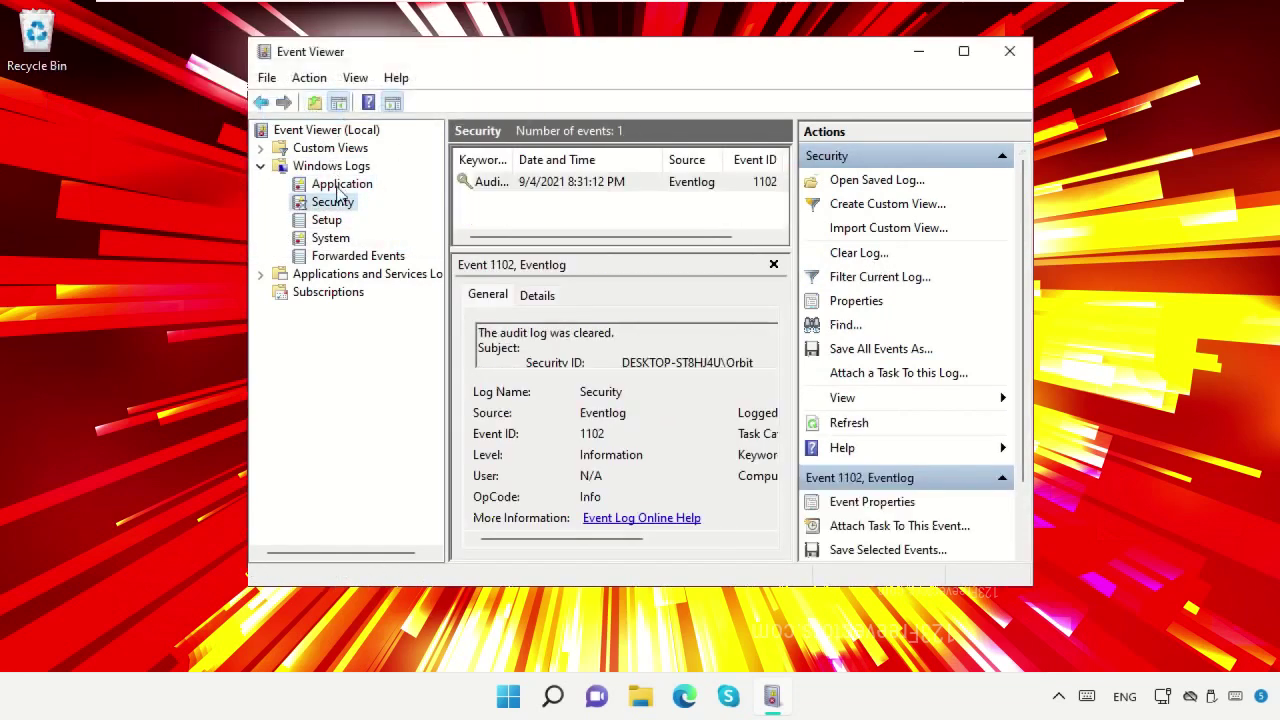
pyautogui.click(327, 220)
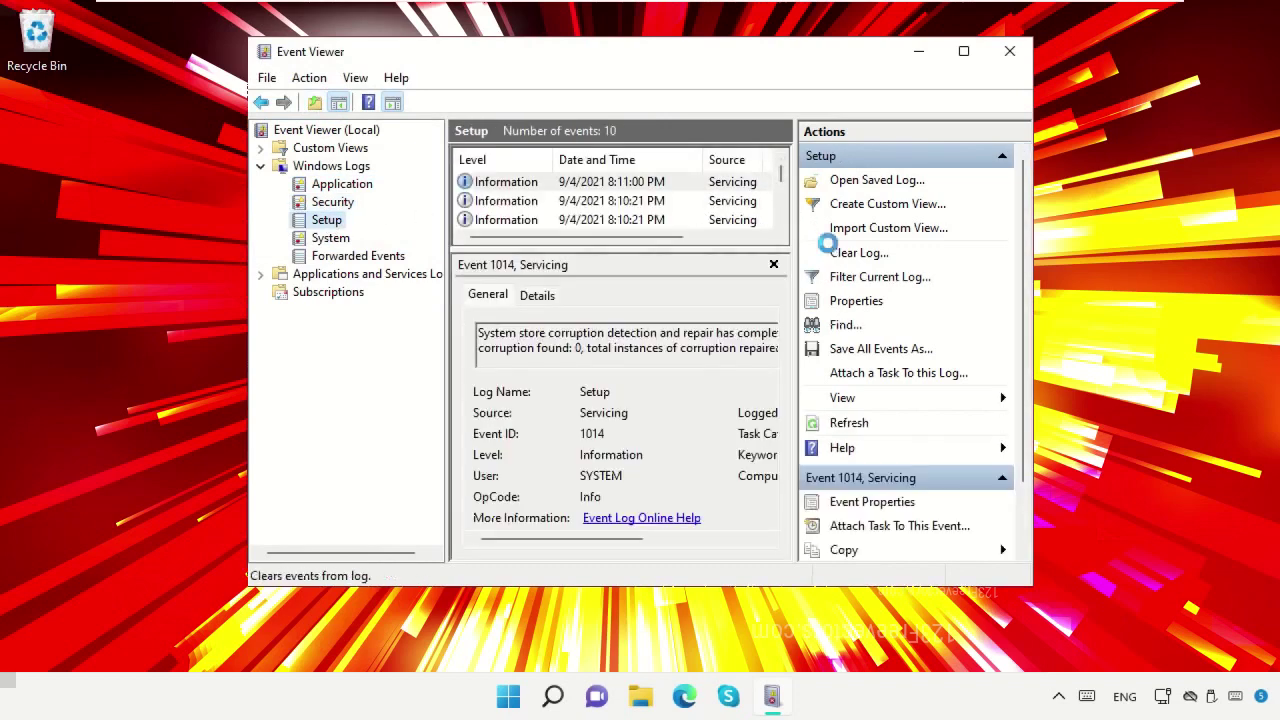
pyautogui.click(845, 253)
pyautogui.click(323, 135)
# - Clear the System and Forwarded Events logs without saving their contents and close Event Viewer
pyautogui.click(328, 238)
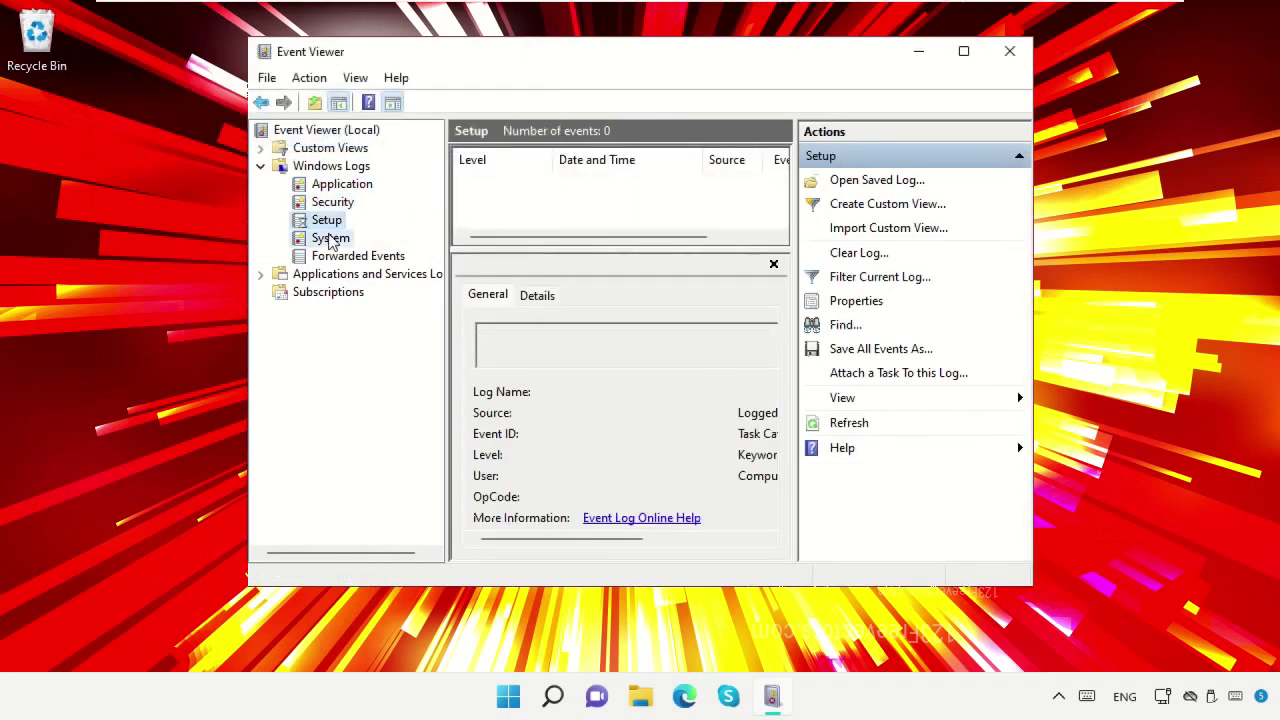
pyautogui.click(860, 254)
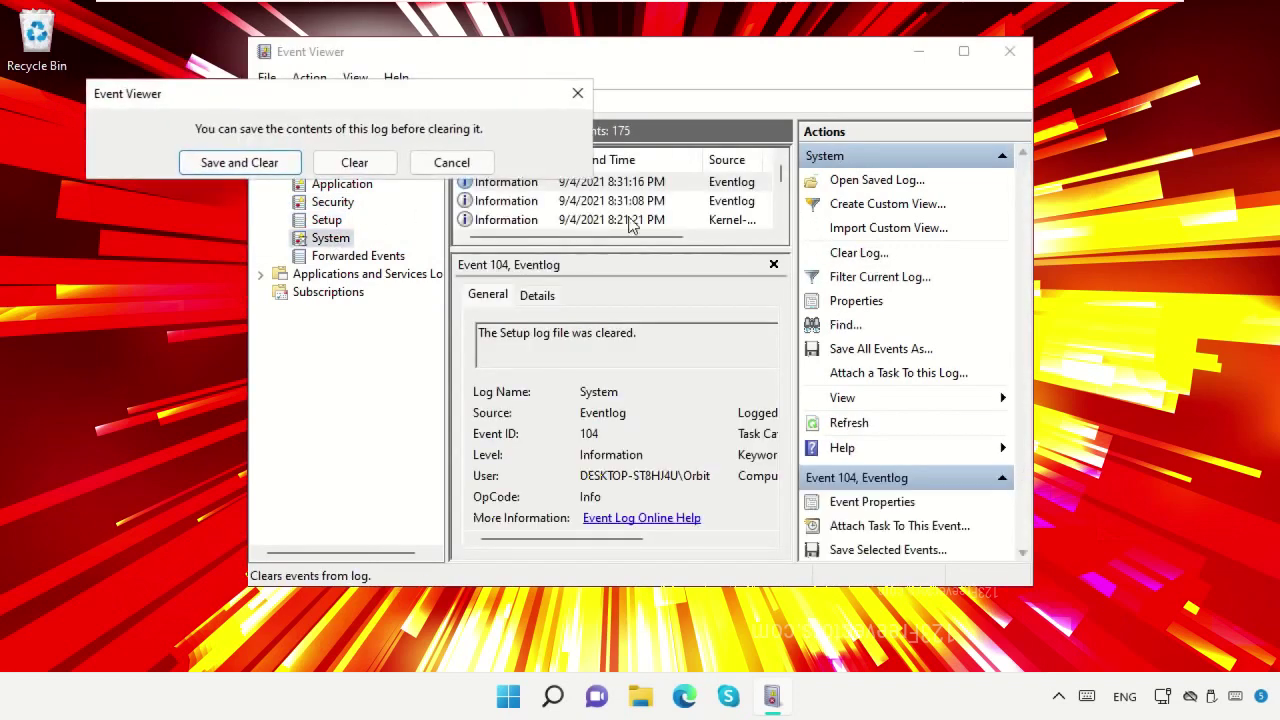
pyautogui.click(383, 166)
pyautogui.click(380, 255)
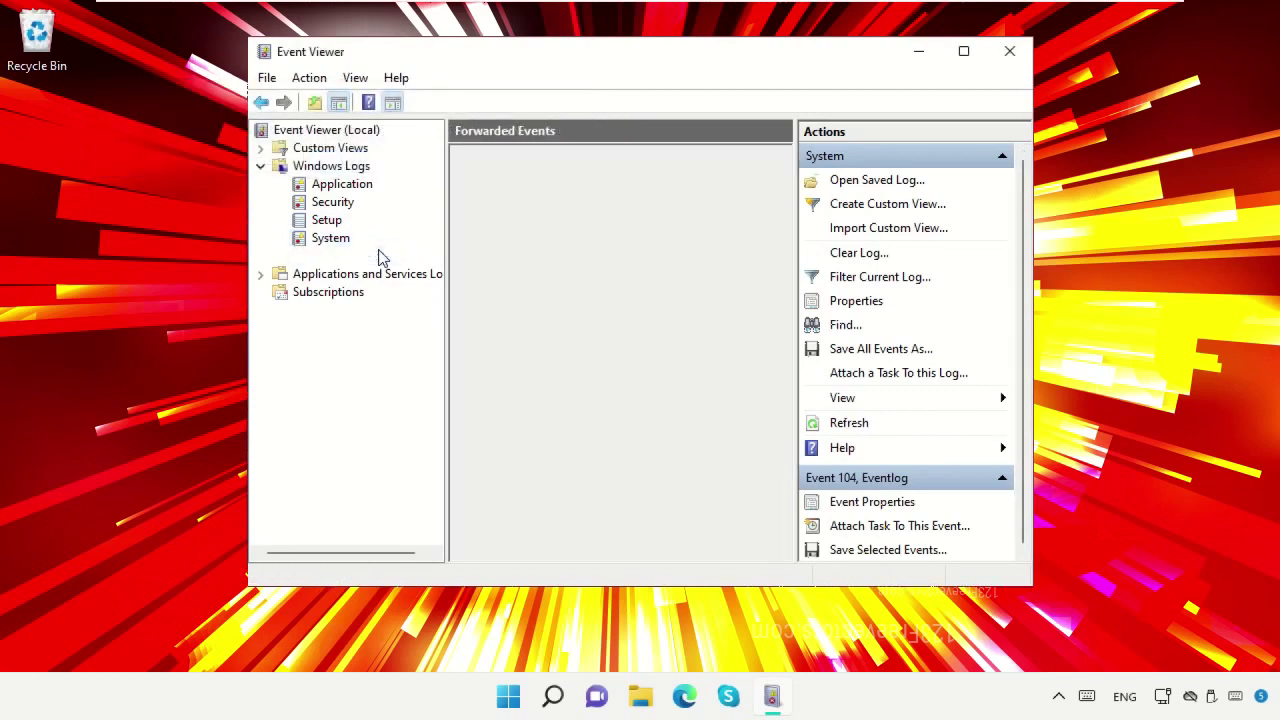
pyautogui.click(852, 254)
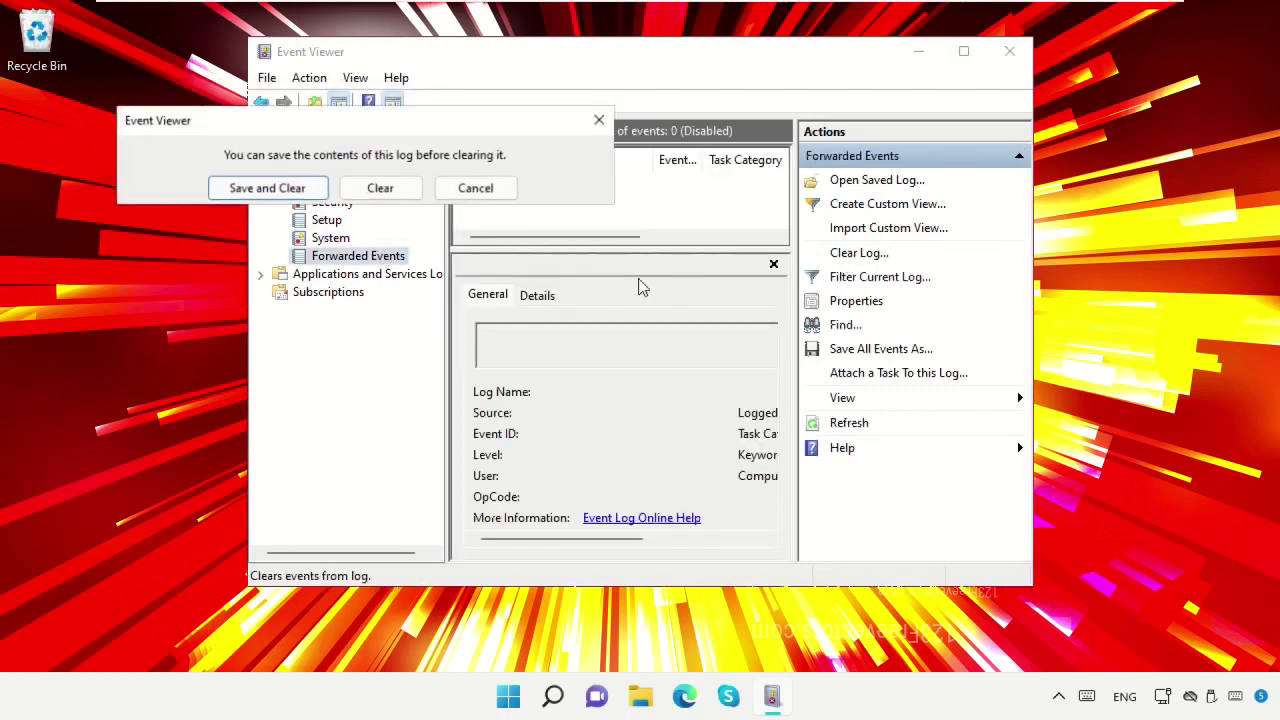
pyautogui.click(375, 190)
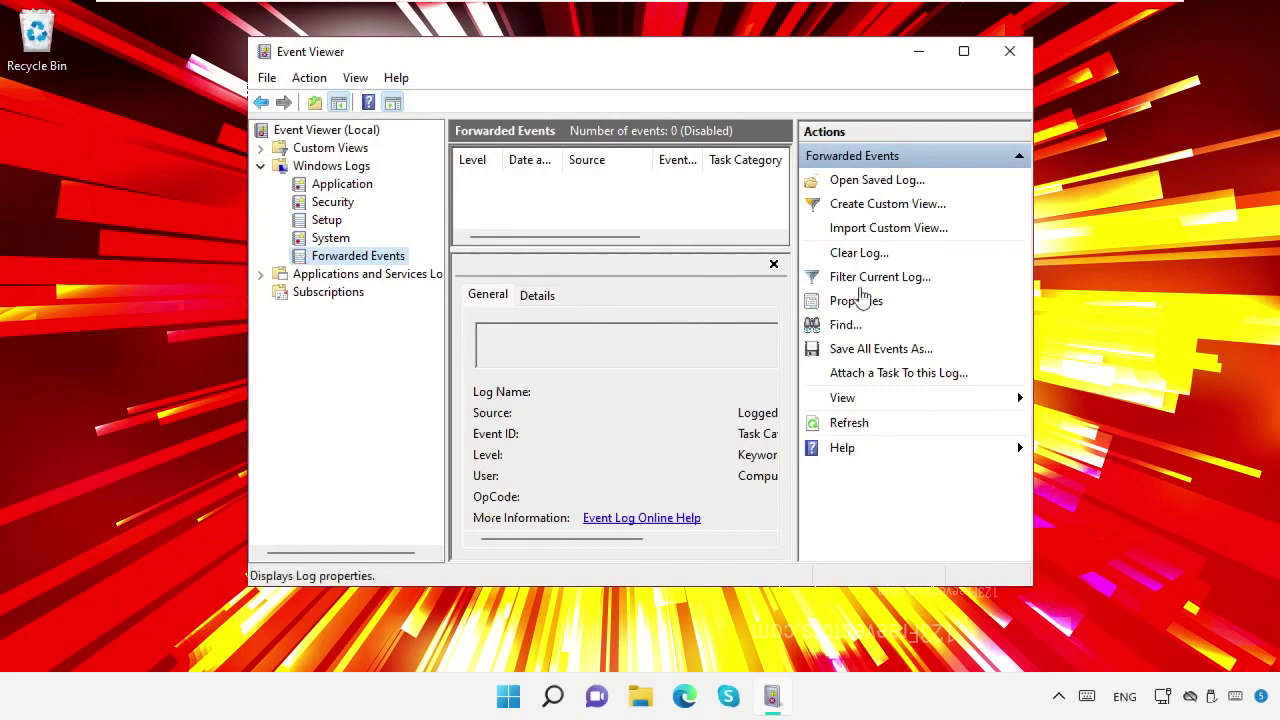
pyautogui.click(1010, 52)
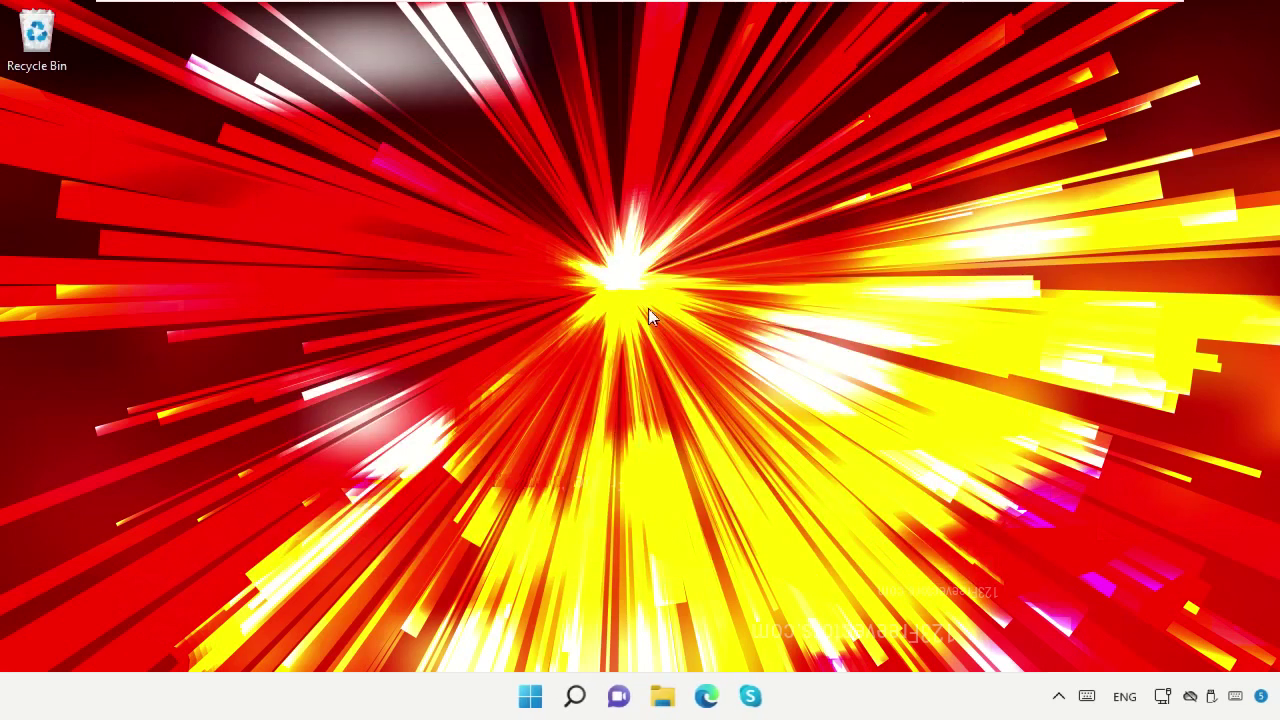
pyautogui.rightClick(529, 700)
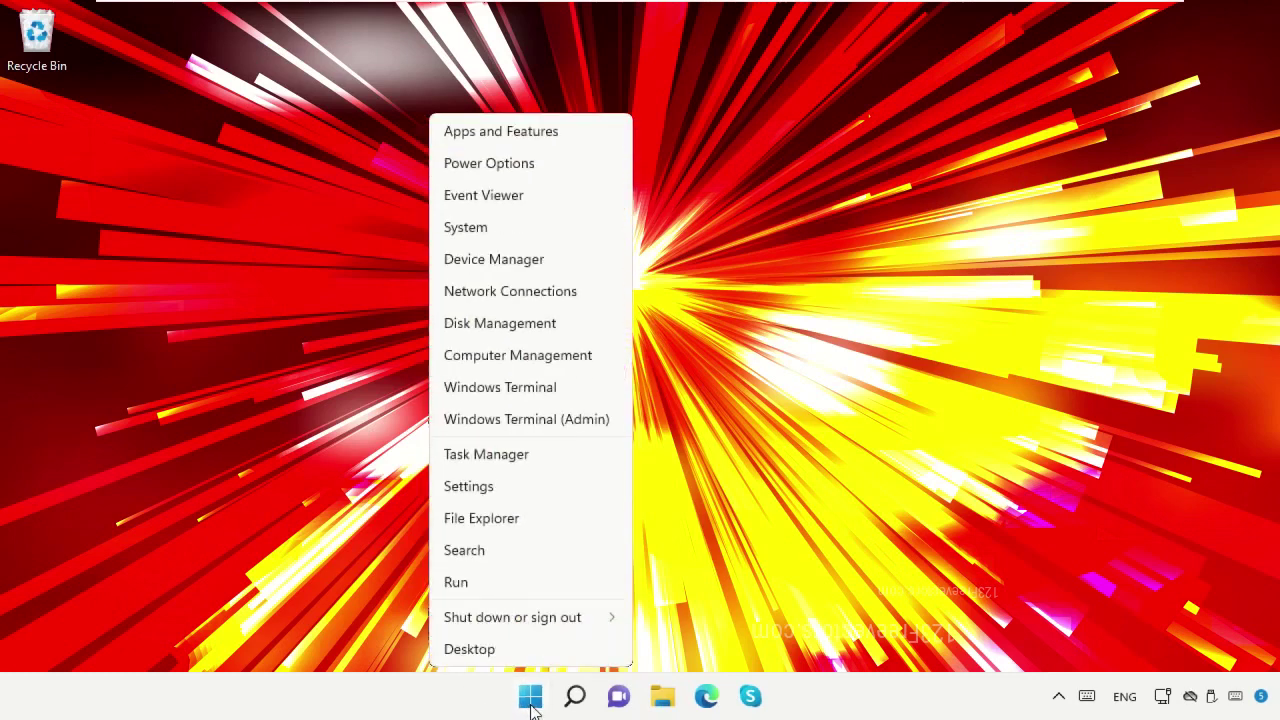
pyautogui.moveTo(525, 625)
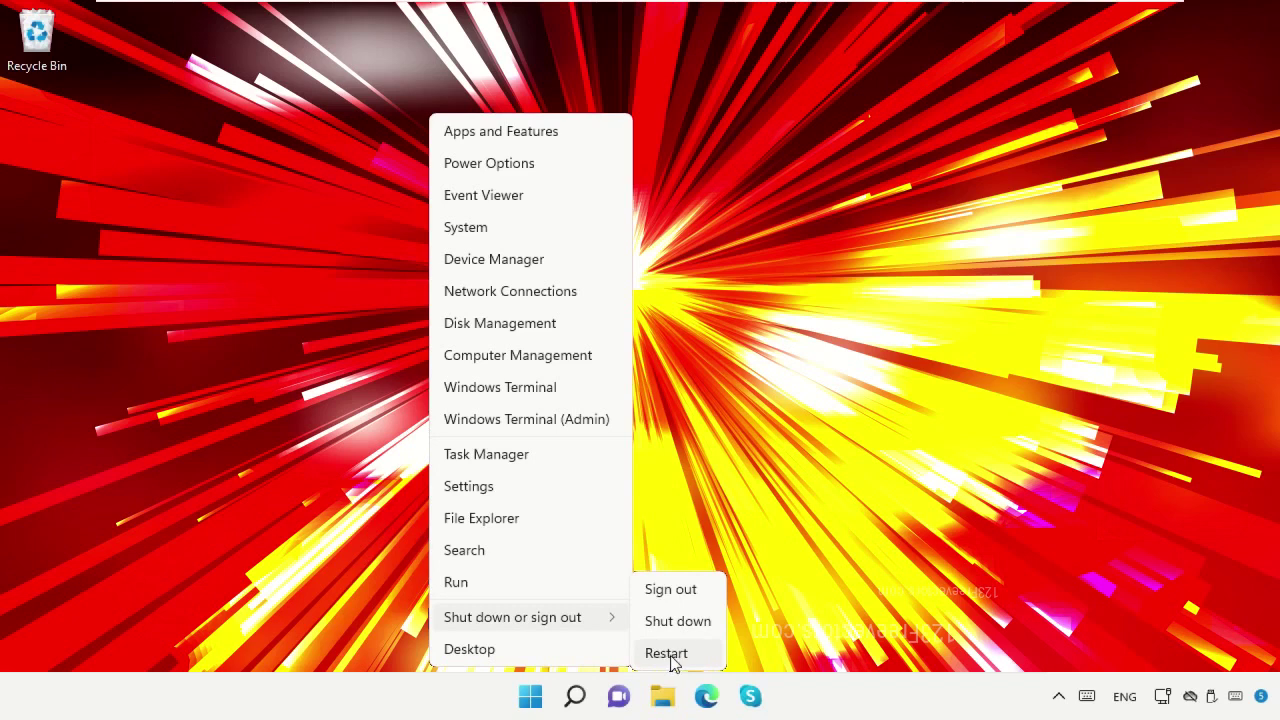
pyautogui.click(789, 341)
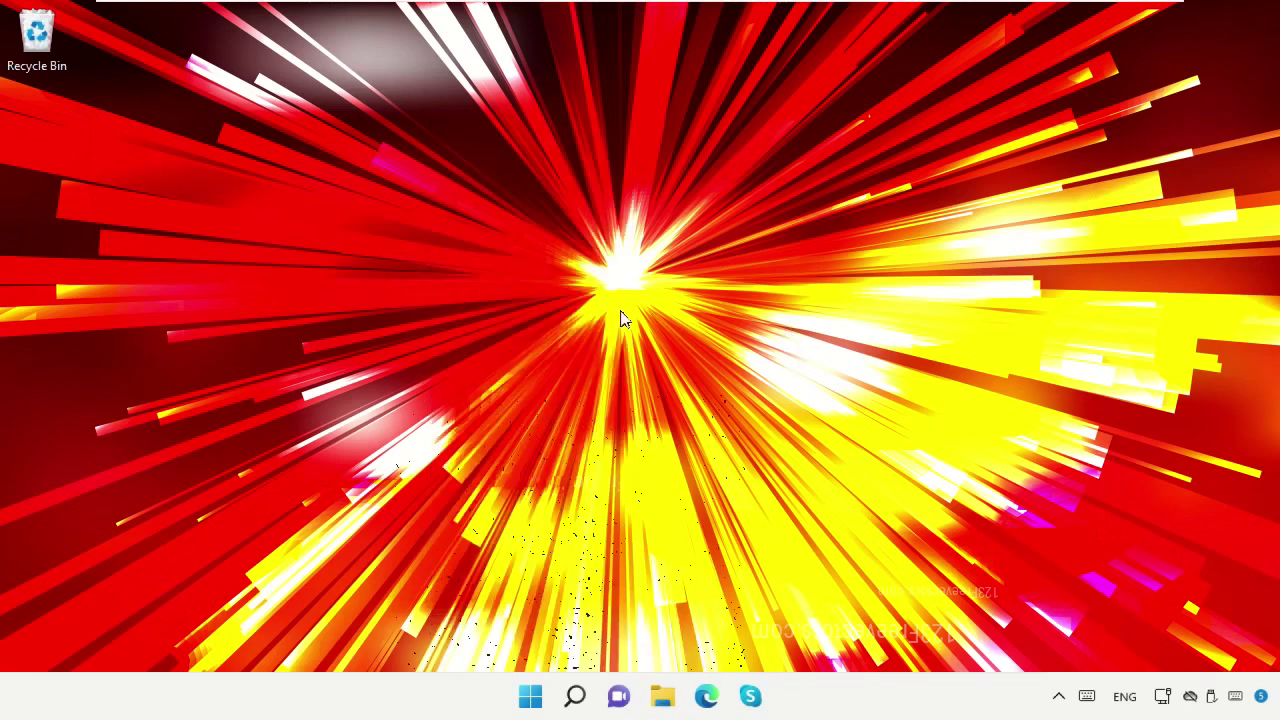